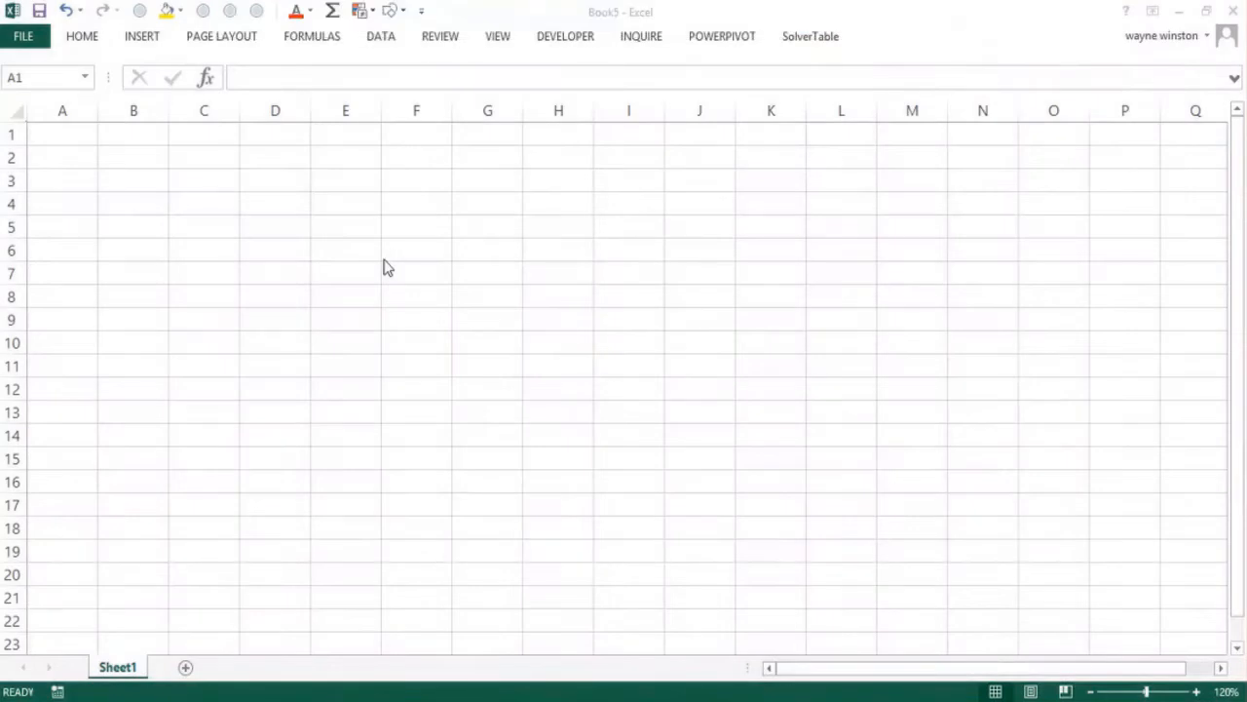
Enter the homework notes "5 HW assignements" in D1 and "HW 25% of grade" in D2
left_click(336, 201)
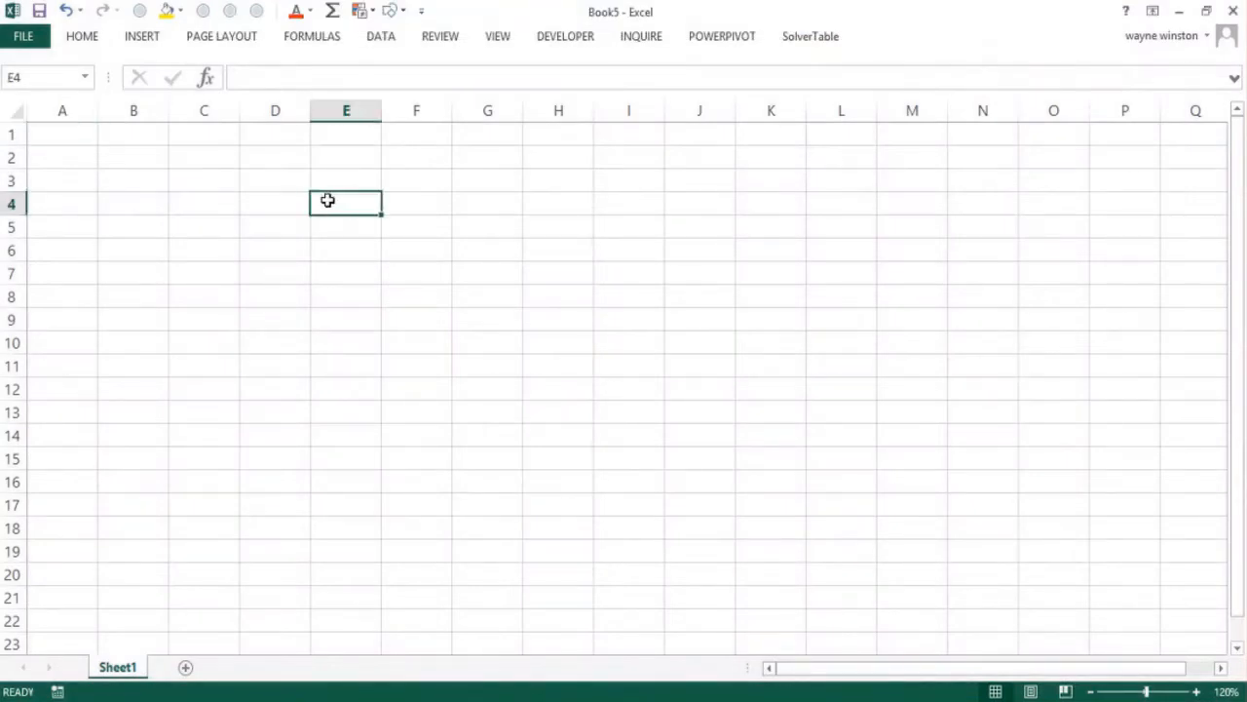
left_click(271, 202)
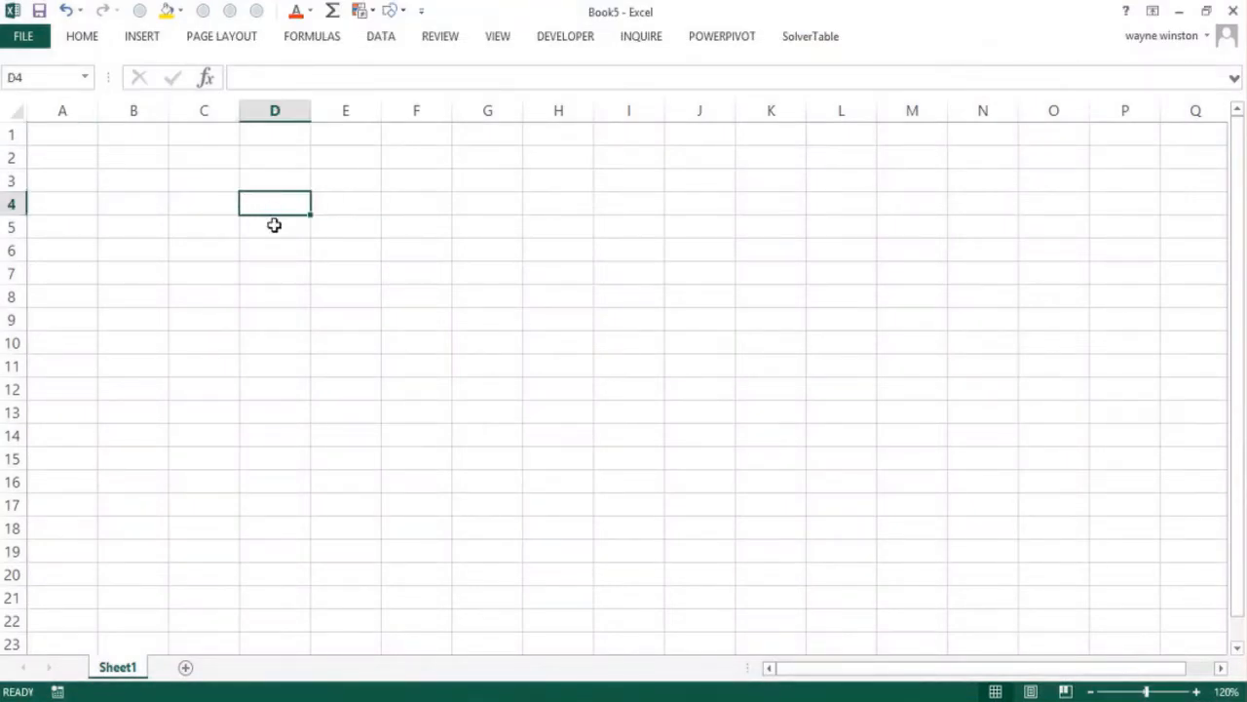
left_click(290, 135)
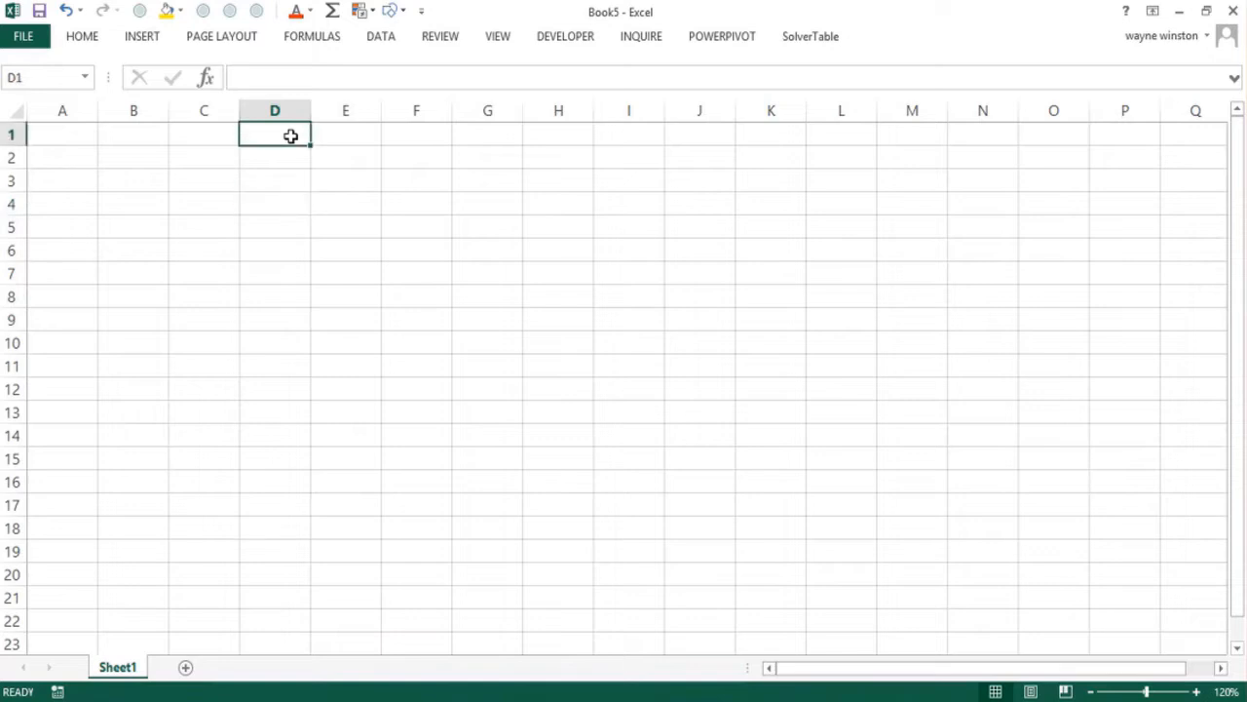
type("5")
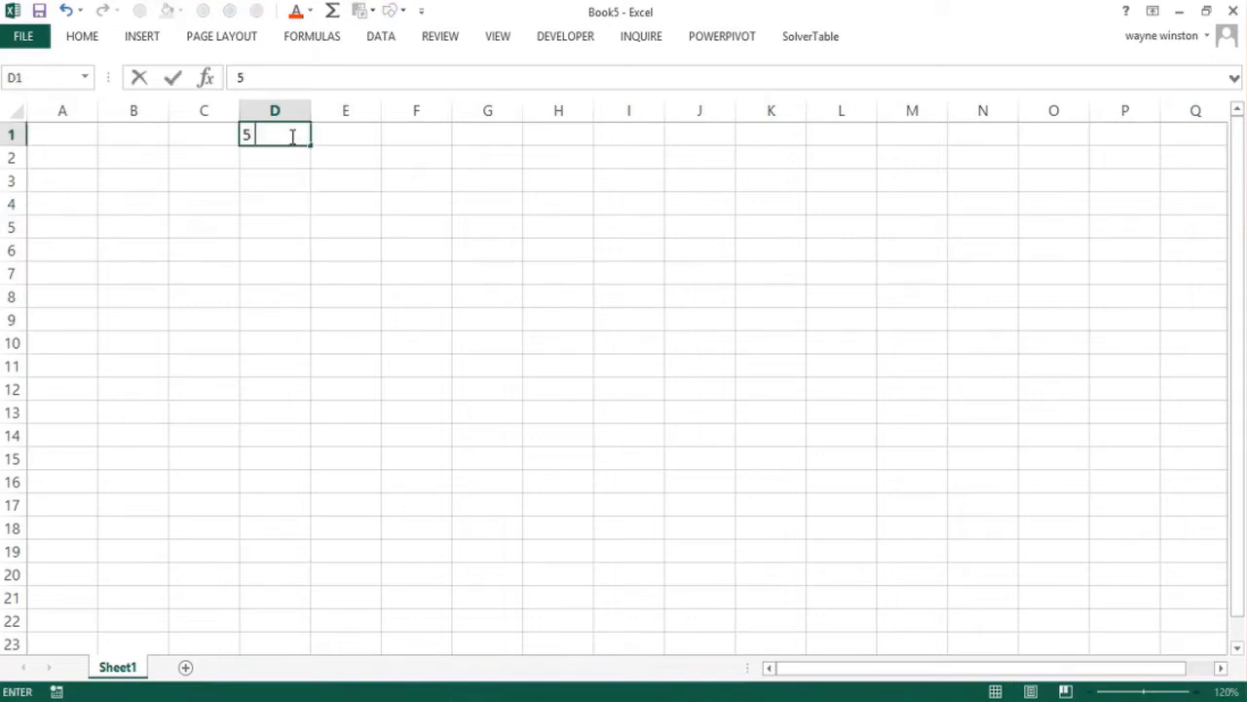
type(" HW assignements")
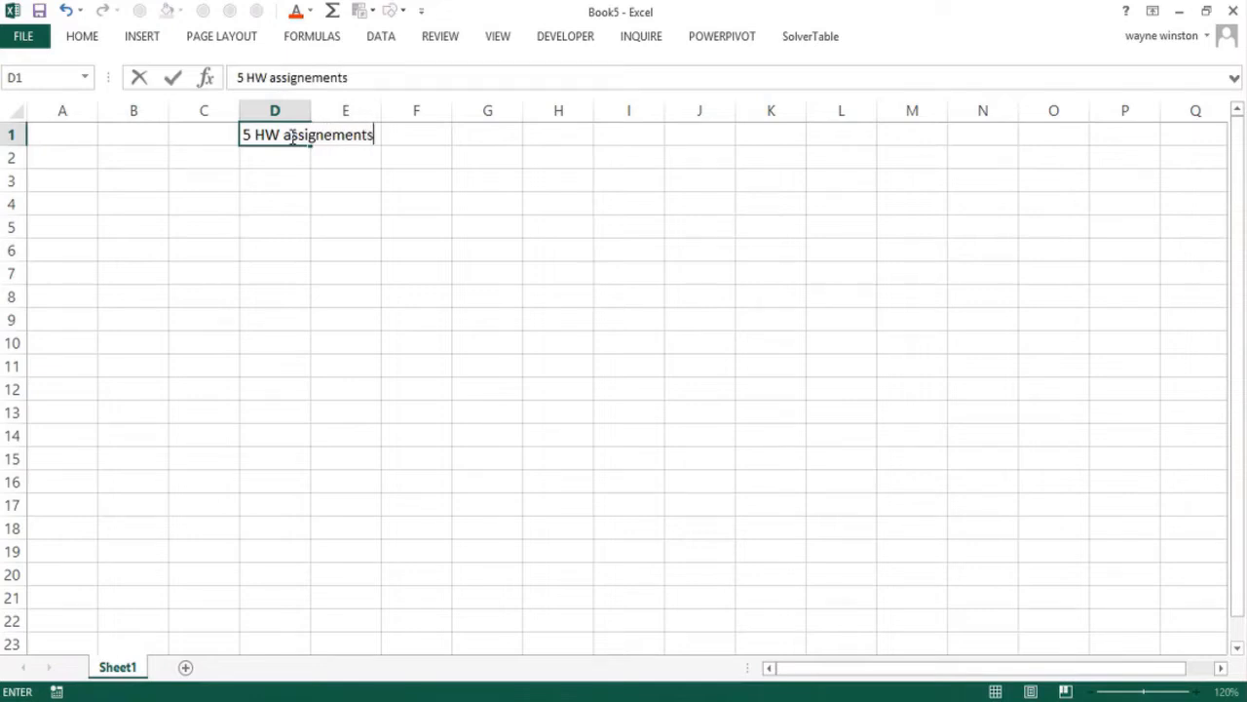
key("Return")
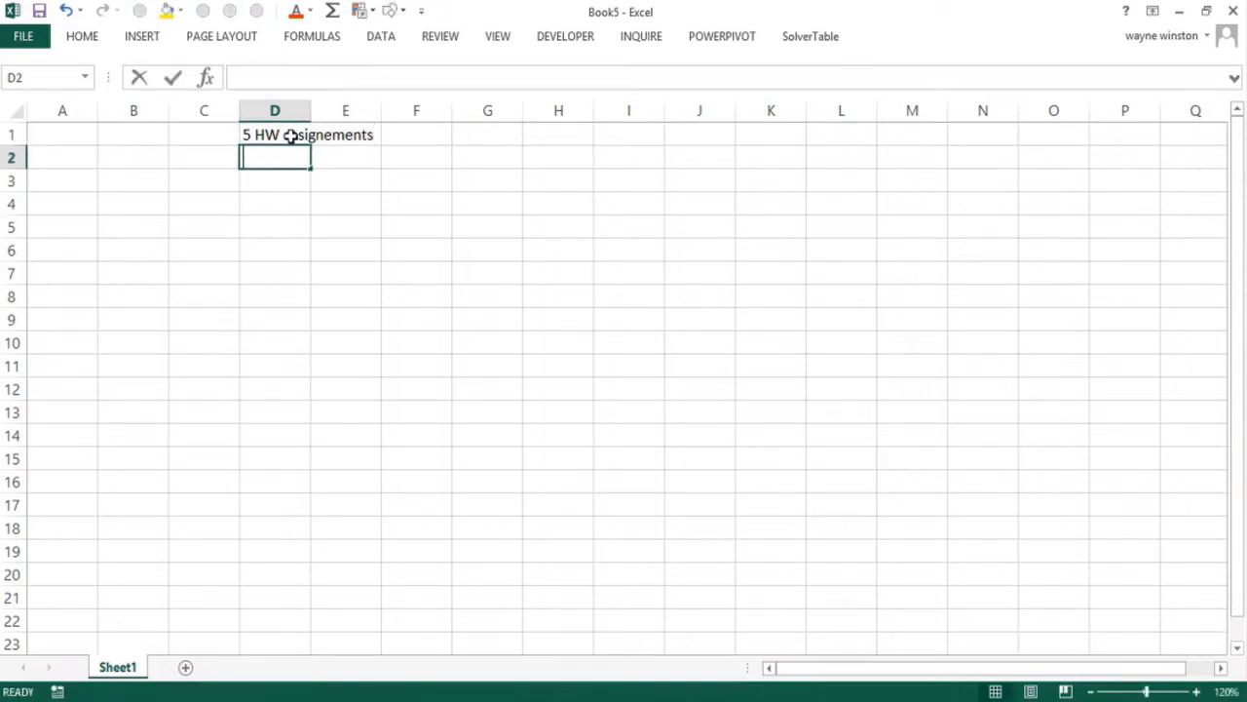
type("HW 25% ")
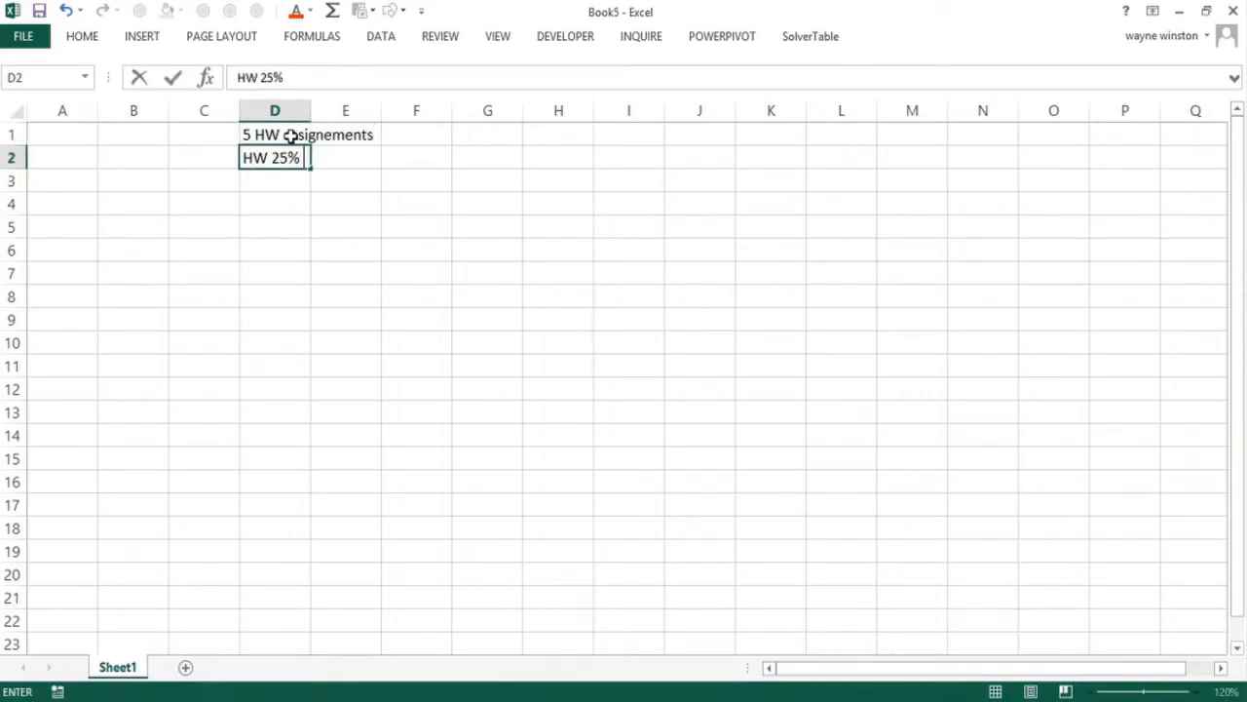
type("of grade")
key("Return")
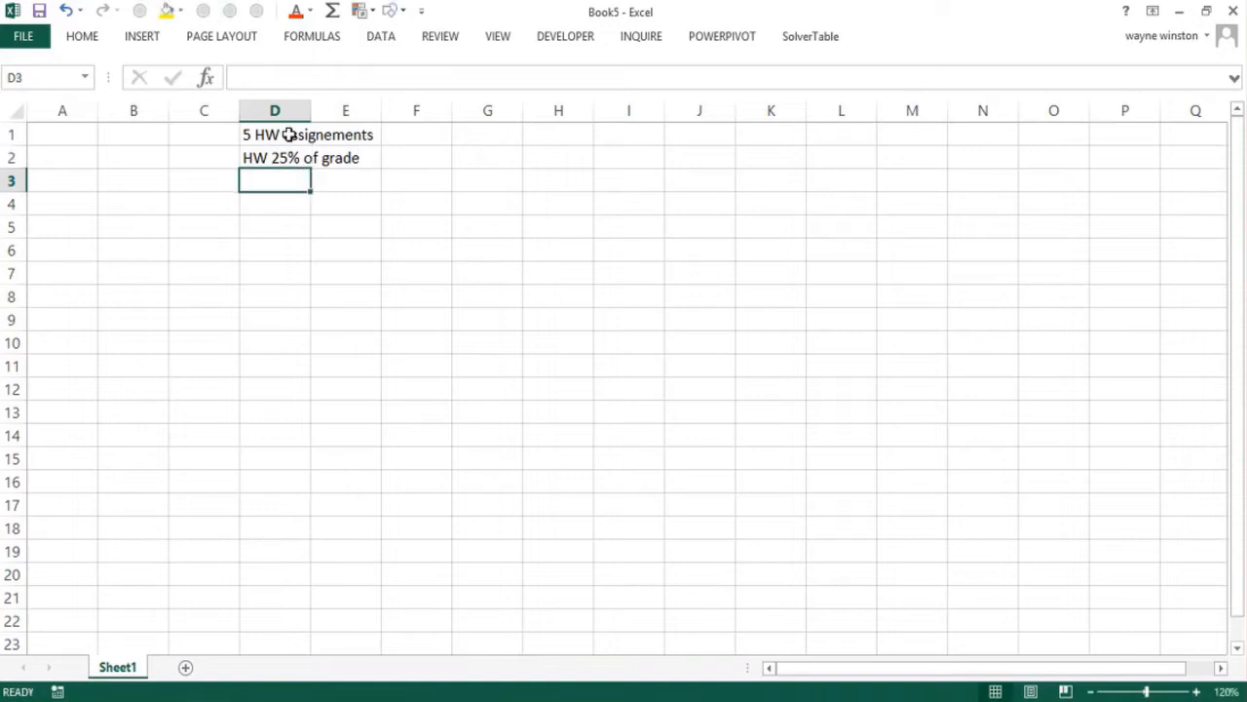
Enter the exam notes "3 Exams" in D3 and "Exams are 75% of grade" in D4
type("3 Exams")
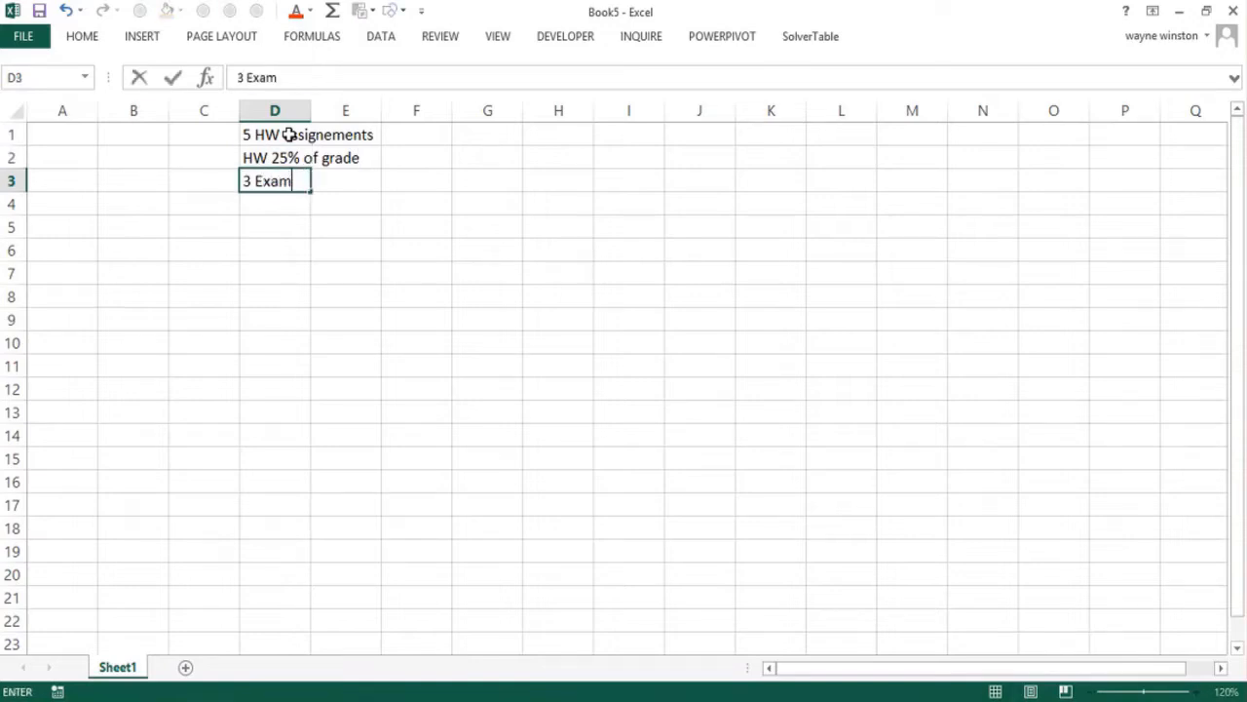
key("Return")
type("Exams")
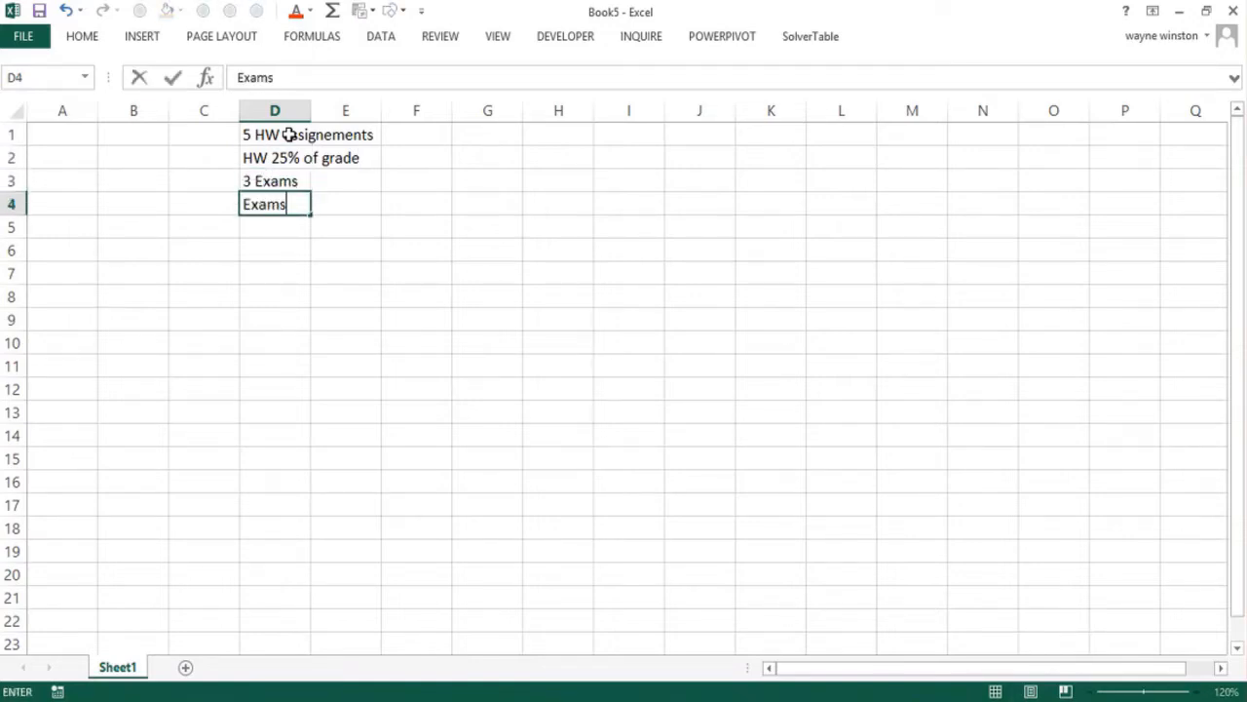
type(" are ")
type("75%")
key("BackSpace")
type("5% of grade")
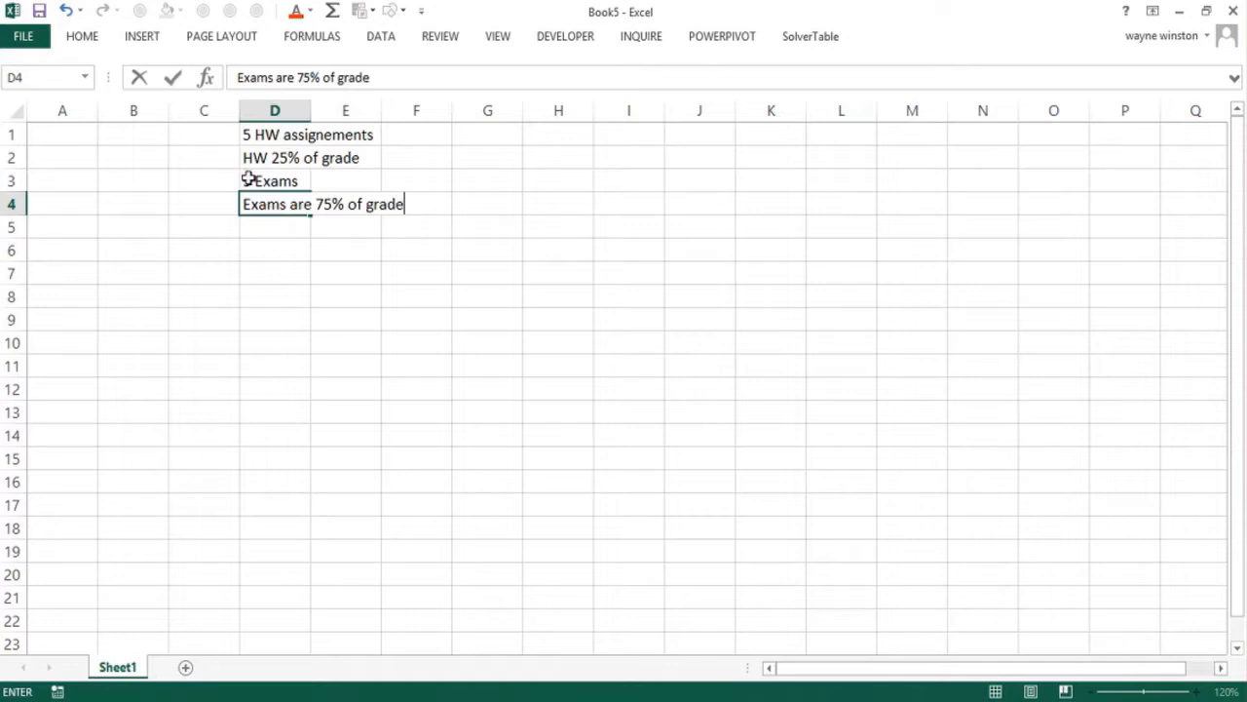
left_click(145, 243)
Apply bold formatting to all cells of the worksheet
left_click(145, 225, "shift")
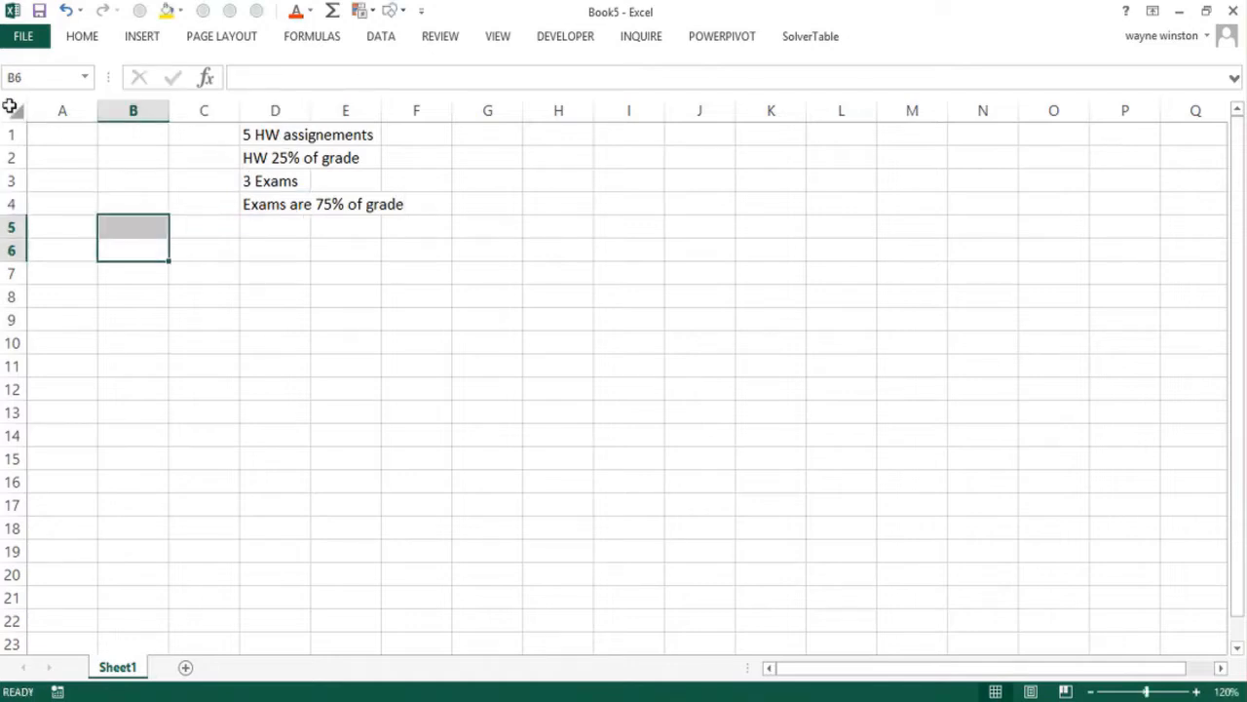
left_click(15, 115)
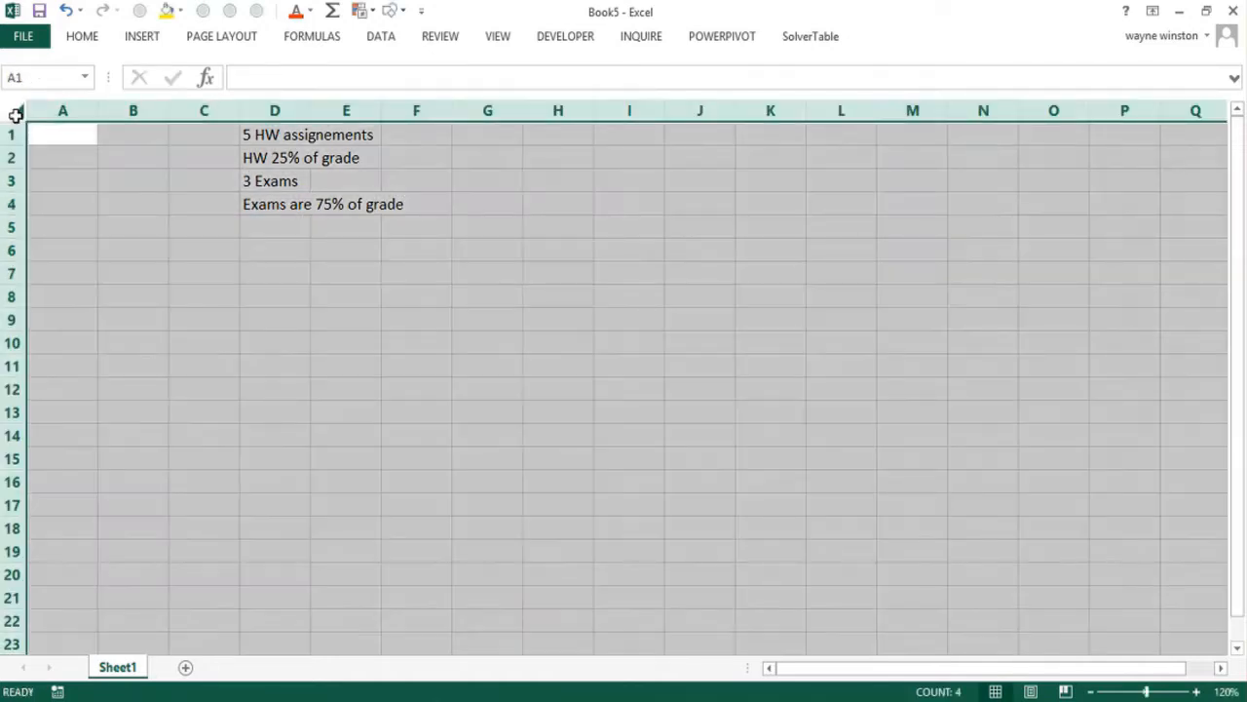
key("ctrl+b")
left_click(267, 252)
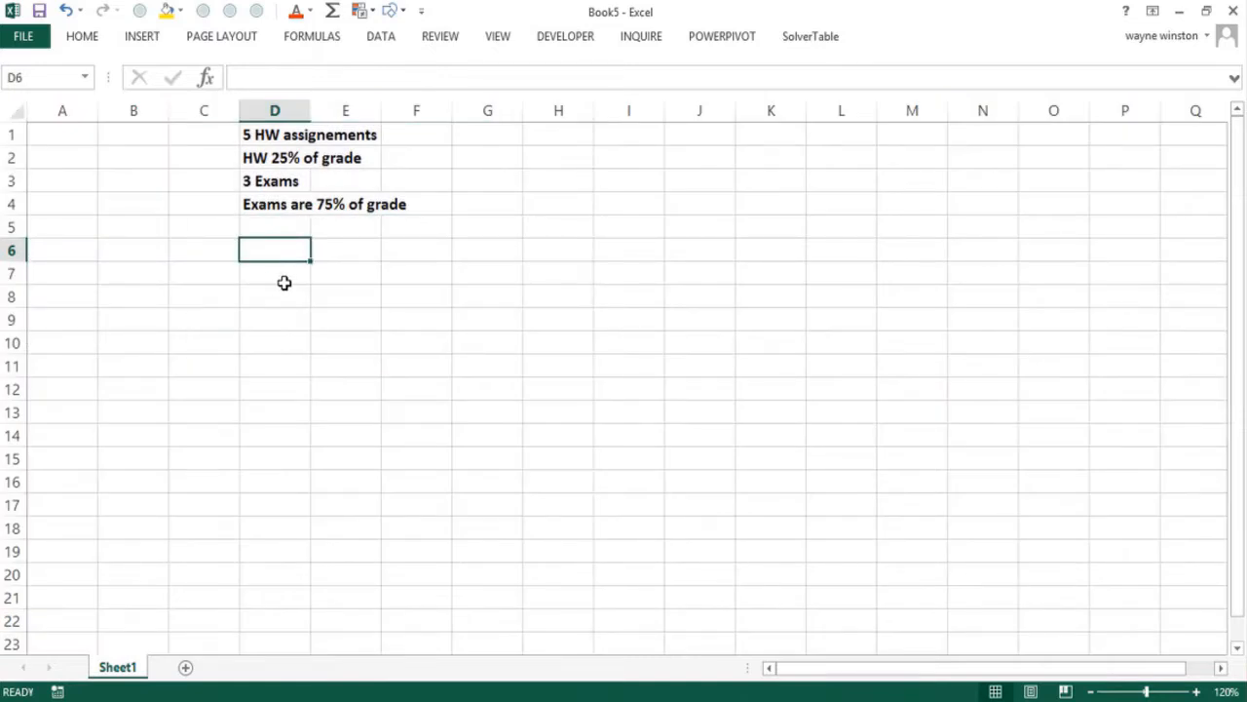
Enter the labels "hwweight" in E7 and "examwieght" in E8 for the two grade weights
left_click(342, 274)
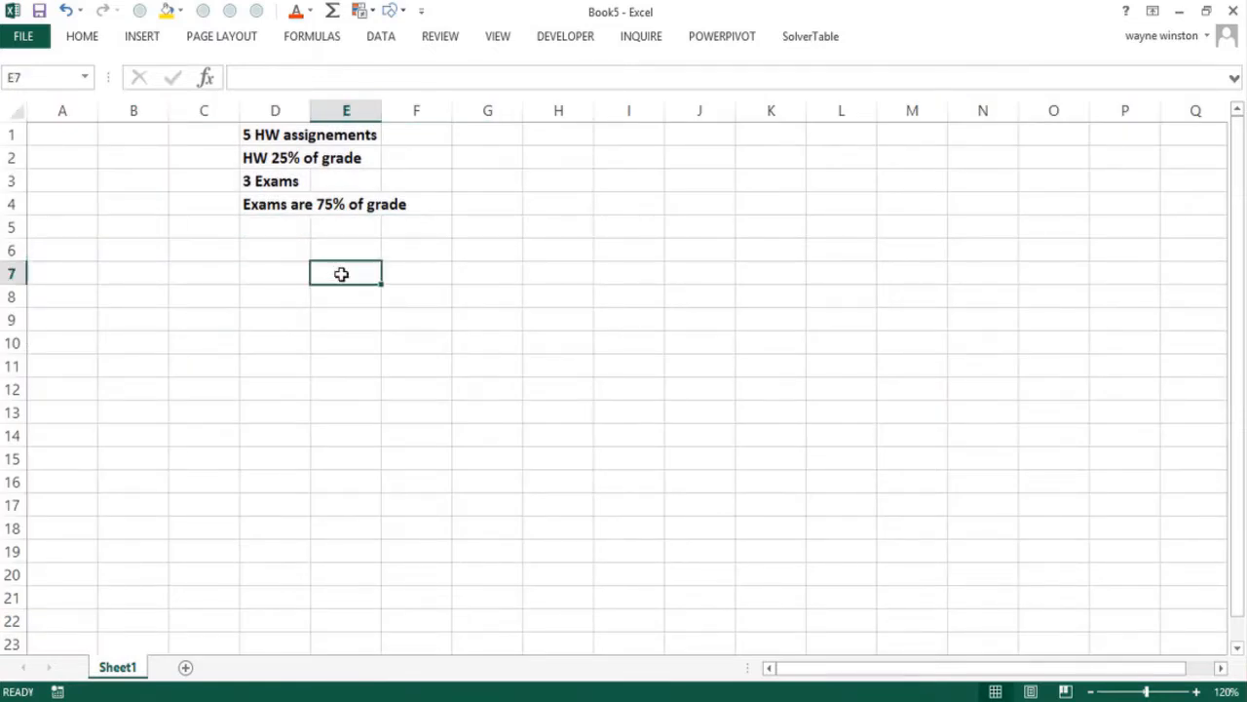
left_click(276, 272)
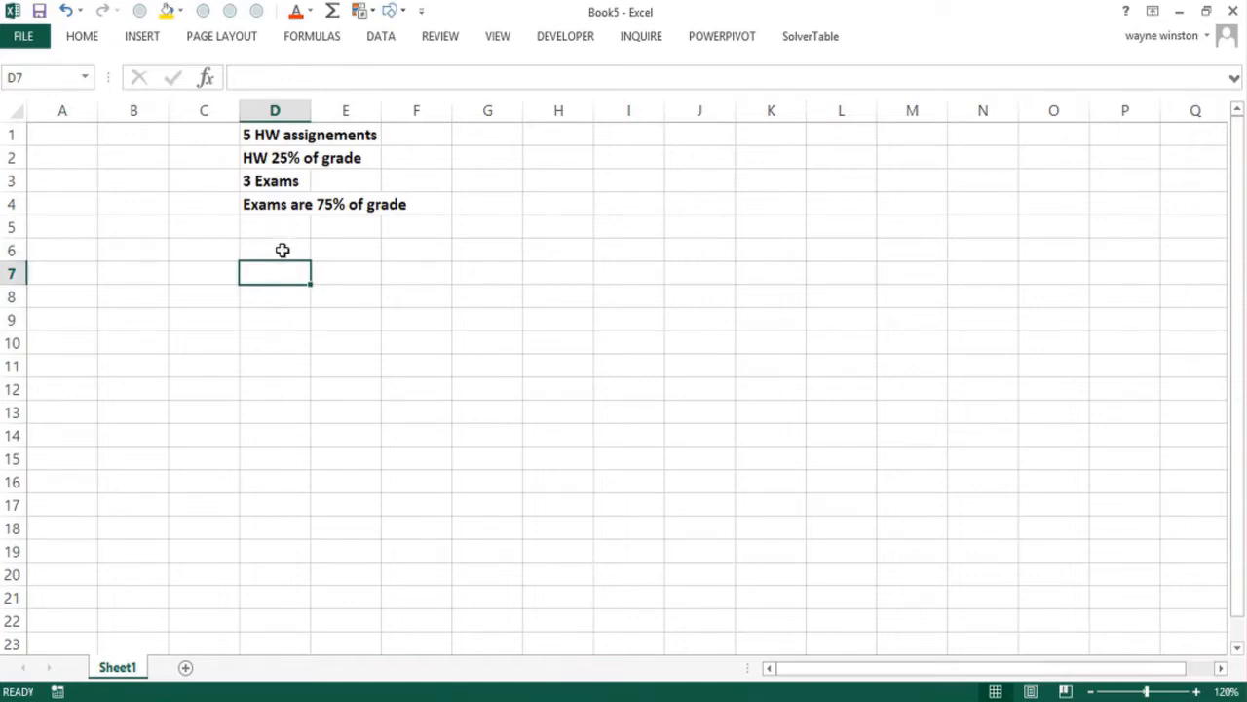
double_click(283, 249)
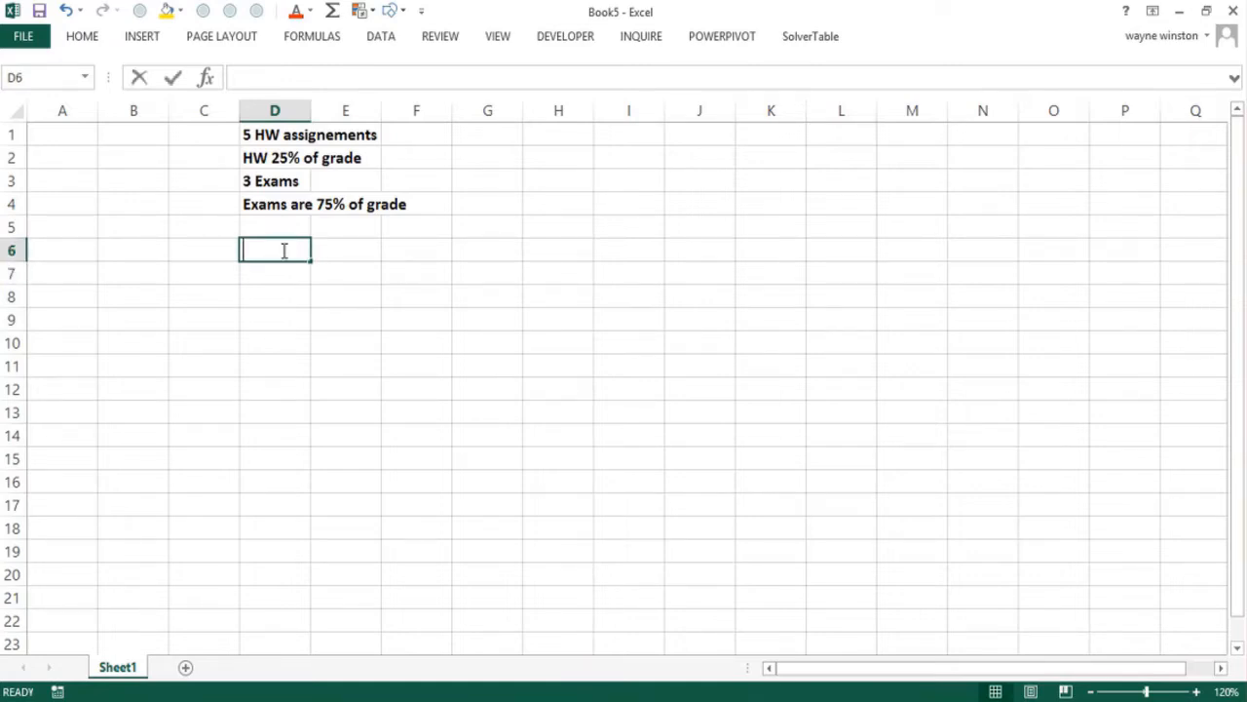
left_click(356, 279)
type("hwwe")
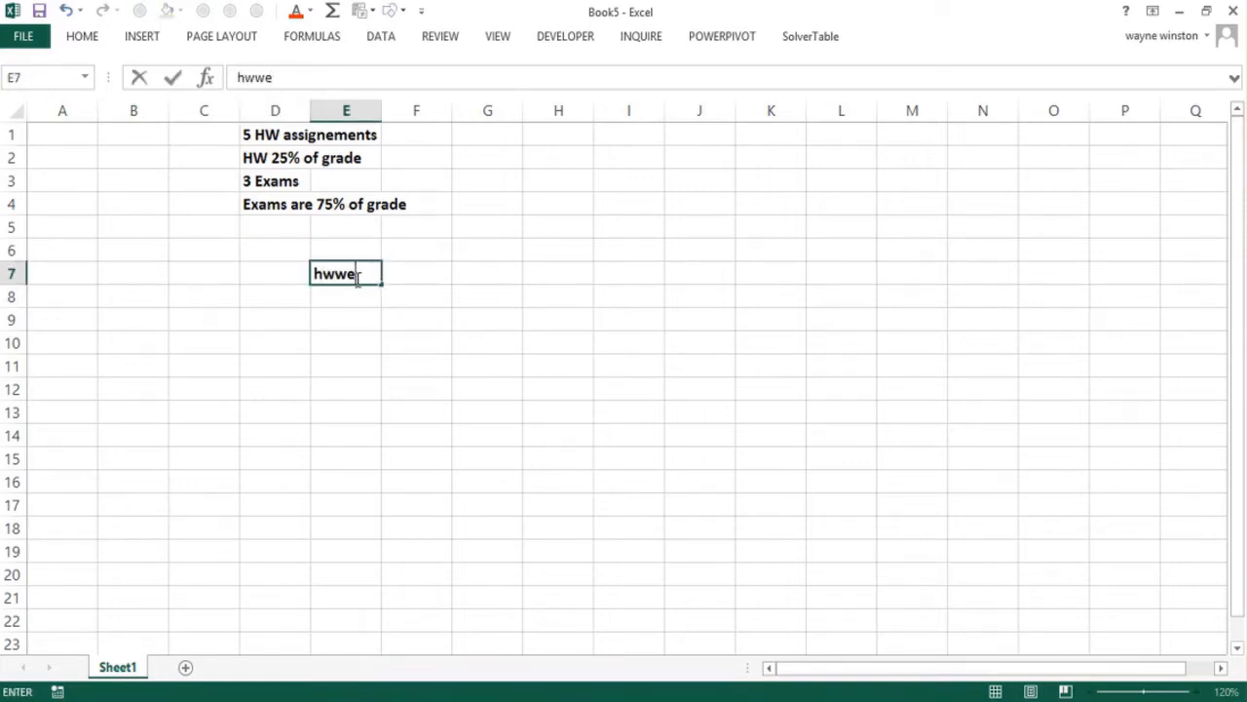
type("ight")
key("Return")
type("ex")
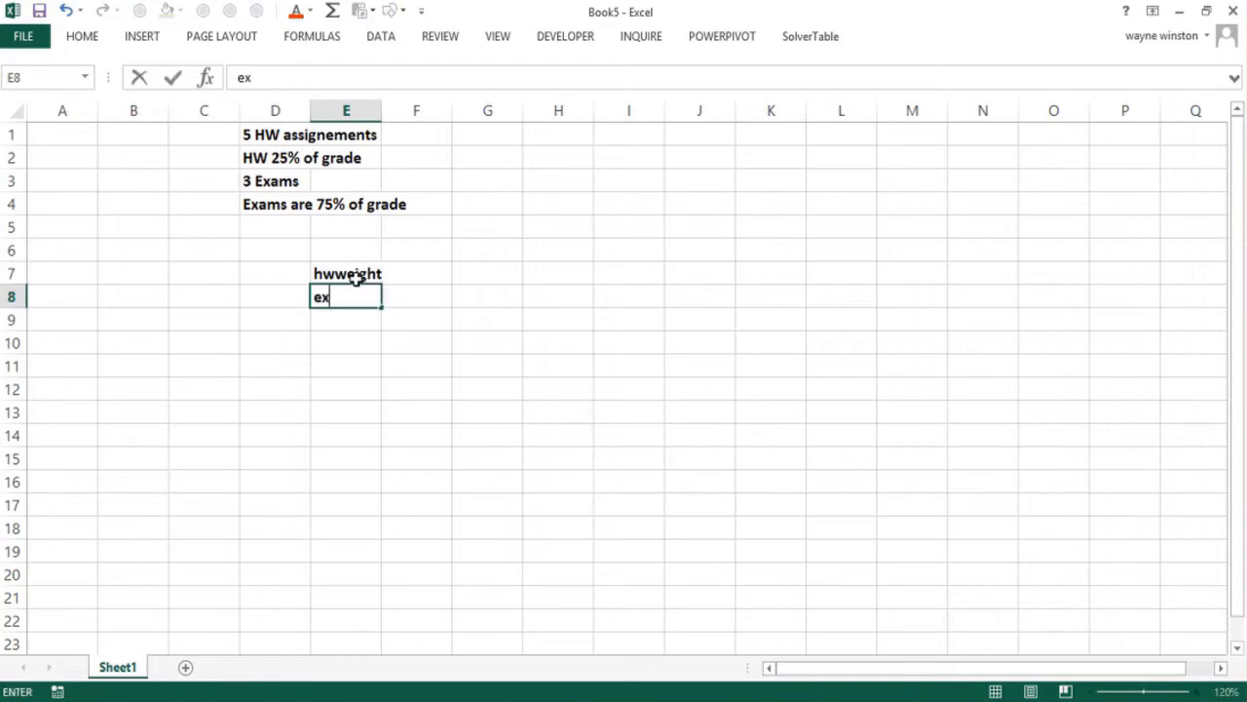
type("amwieght")
key("Return")
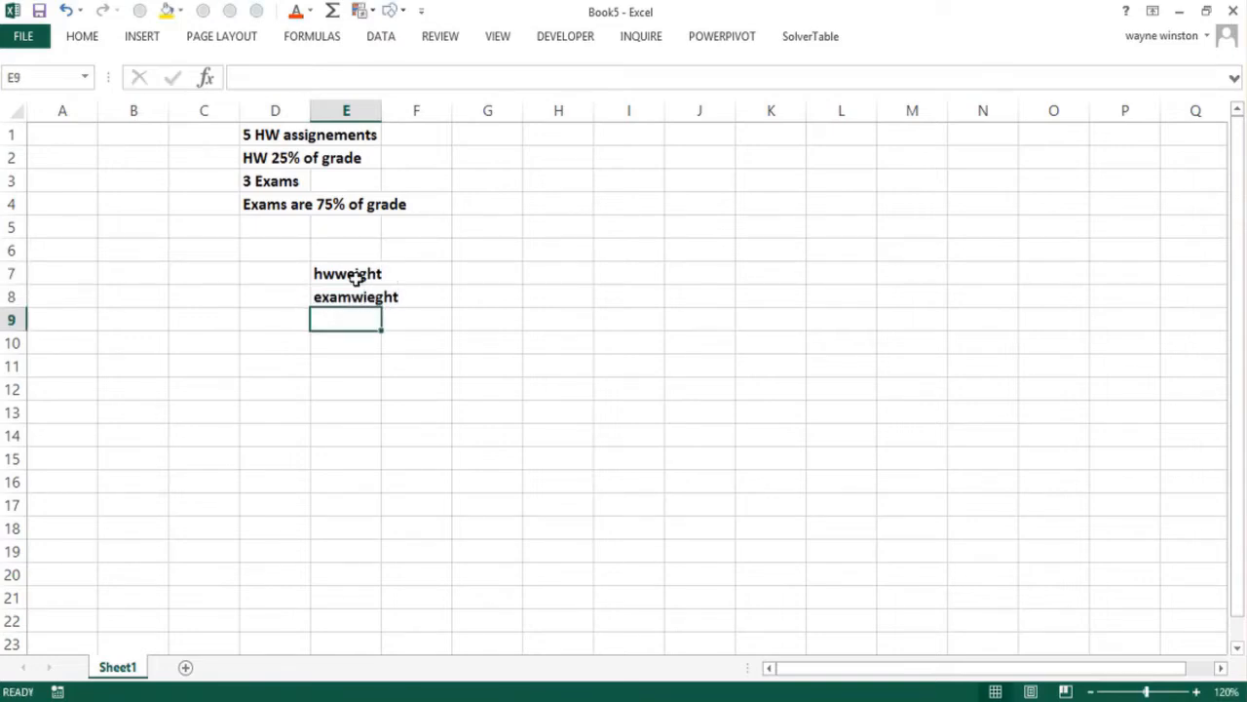
Correct the label in E8 to "examweight" and widen column E so it fits
key("Up")
type("examw")
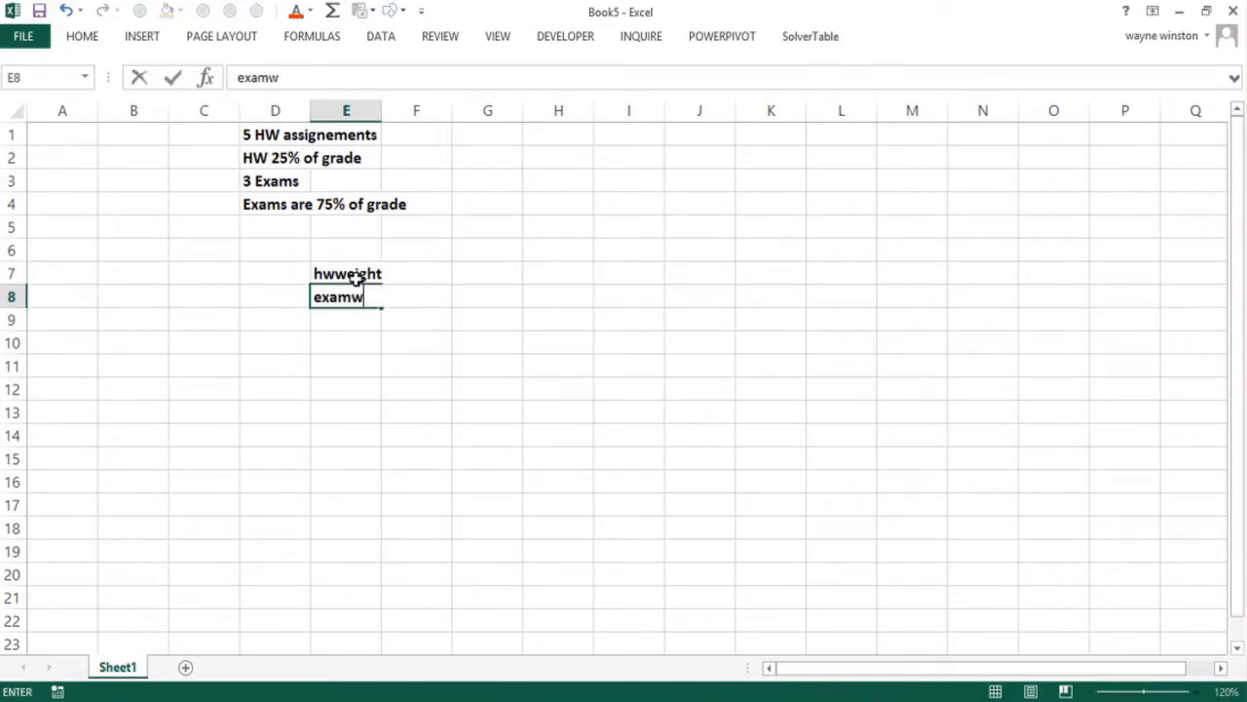
type("eight")
key("Return")
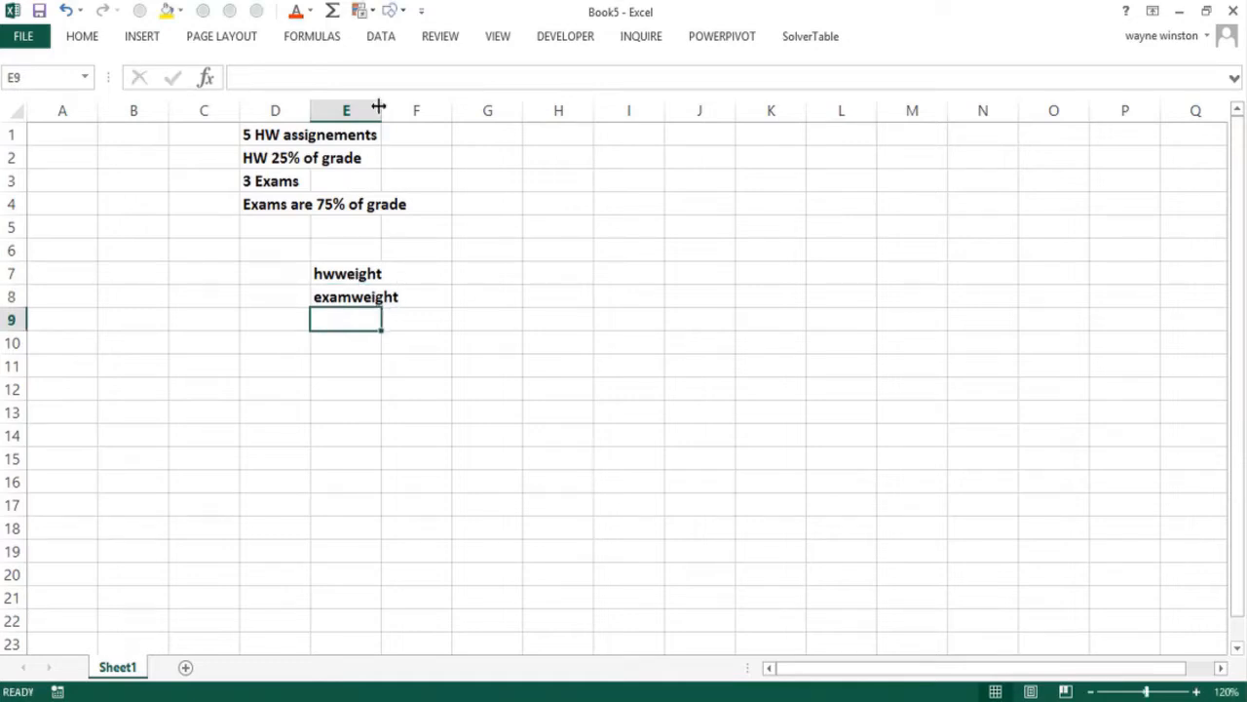
left_click_drag(382, 117, 403, 117)
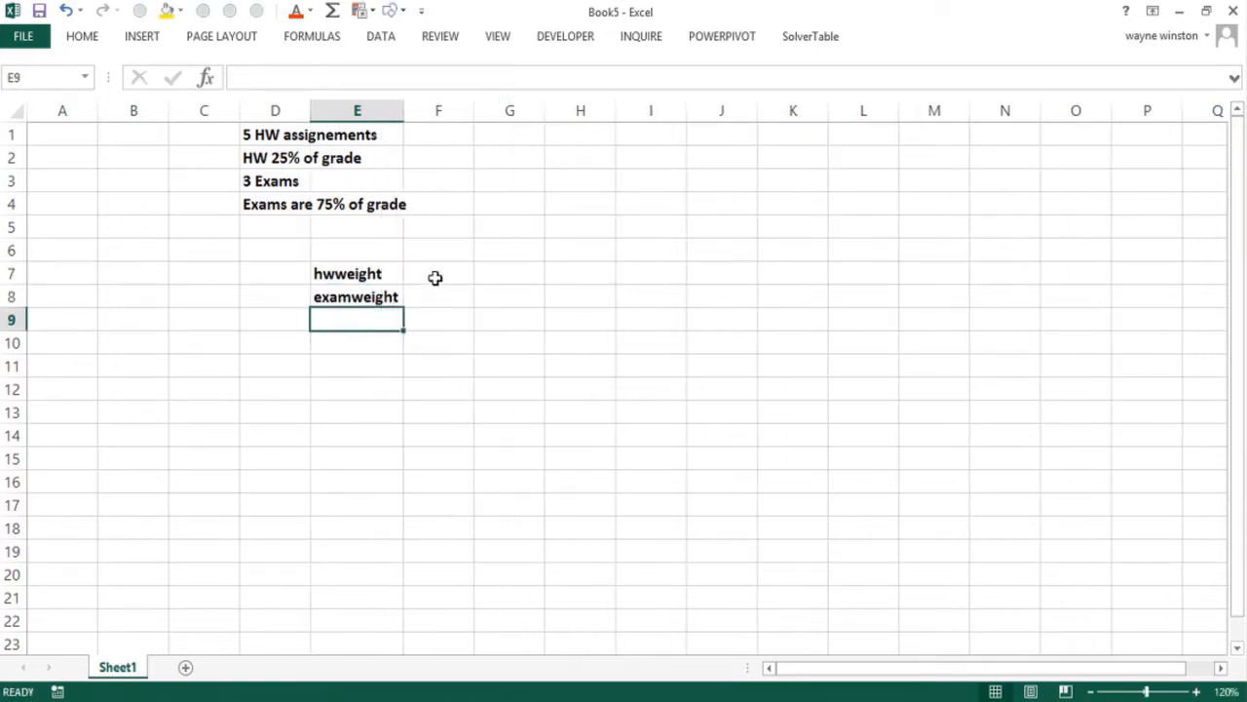
Enter the weights .25 in F7 for homework and .75 in F8 for exams
left_click(435, 268)
type(".25")
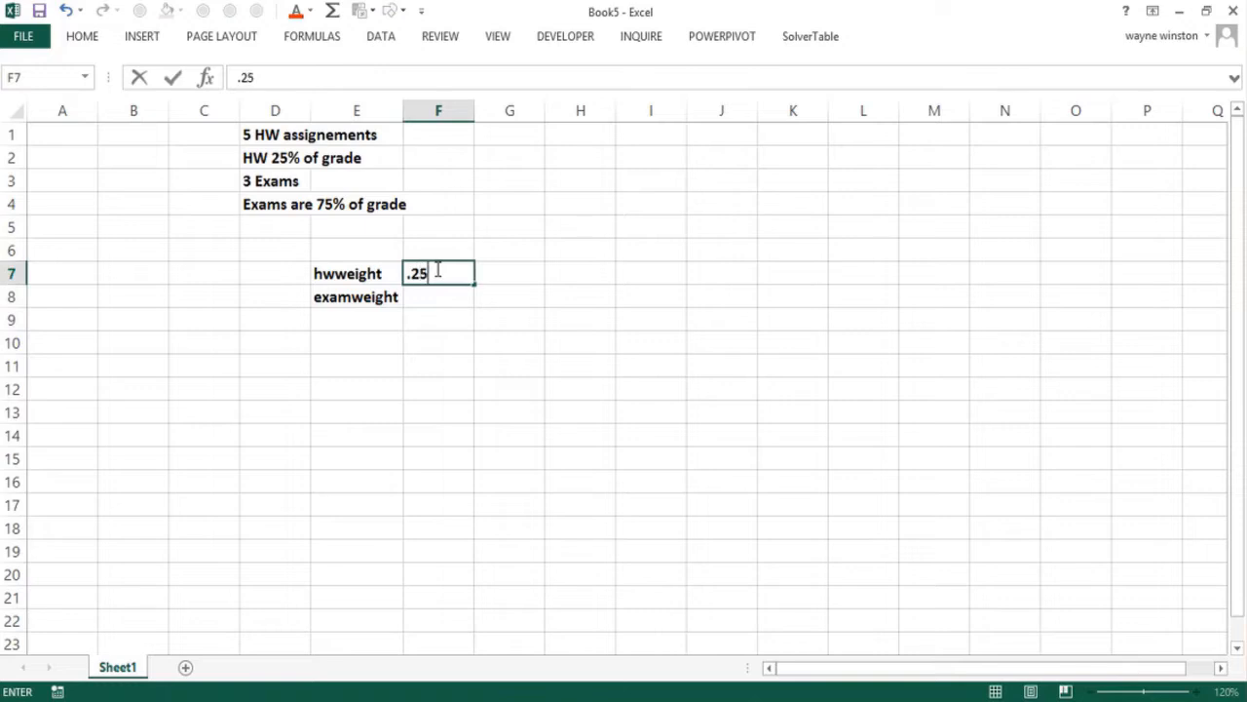
key("Return")
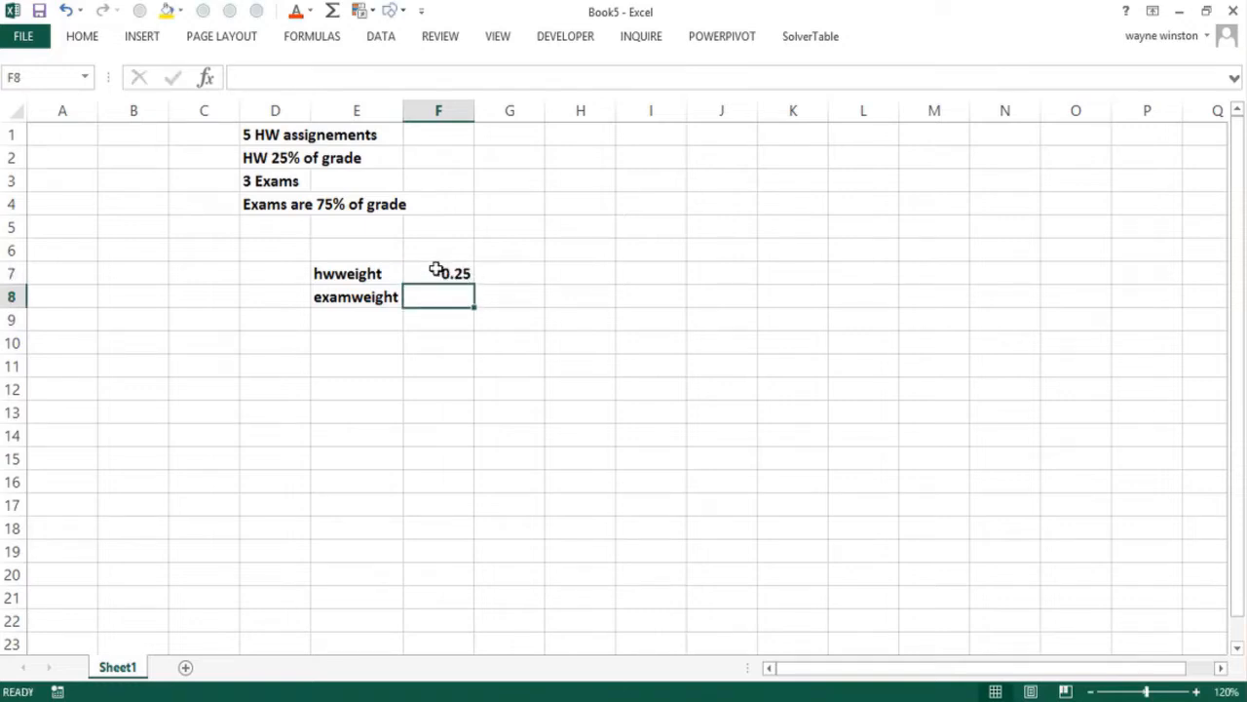
type(".75")
key("Down")
key("Down")
key("Down")
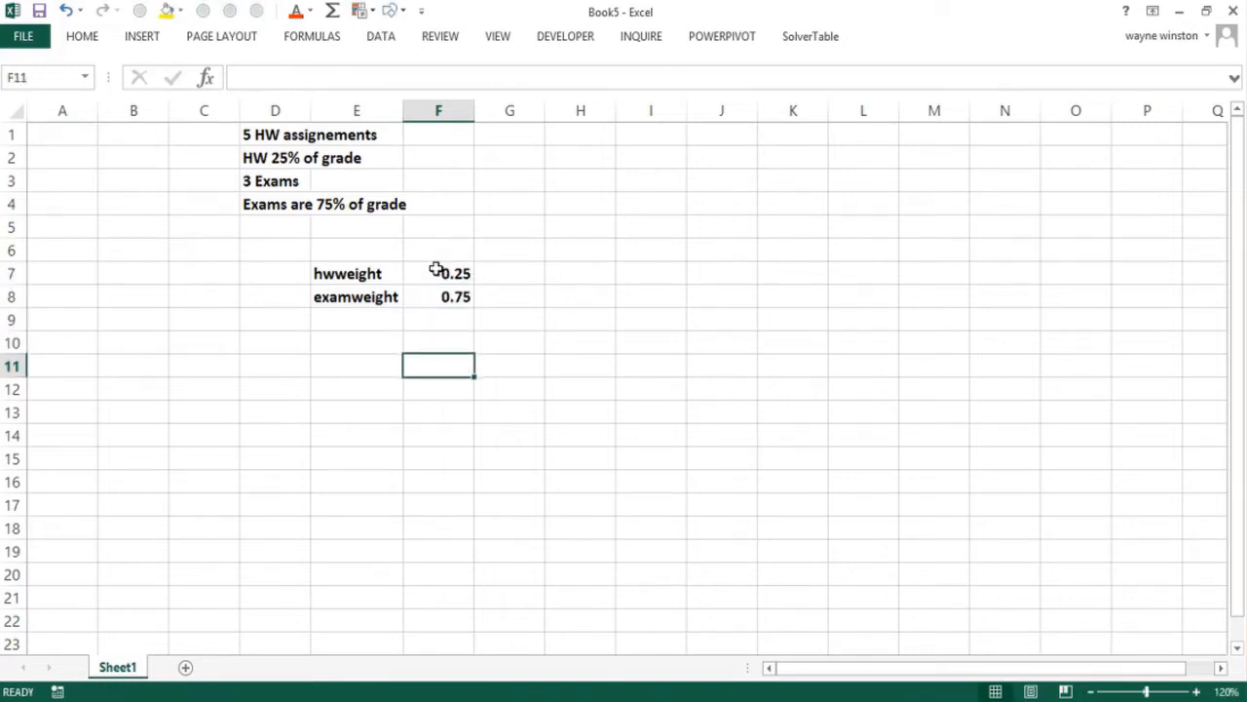
Add the column heading "Person" in D11 below the weights
key("Left")
key("Left")
type("Person")
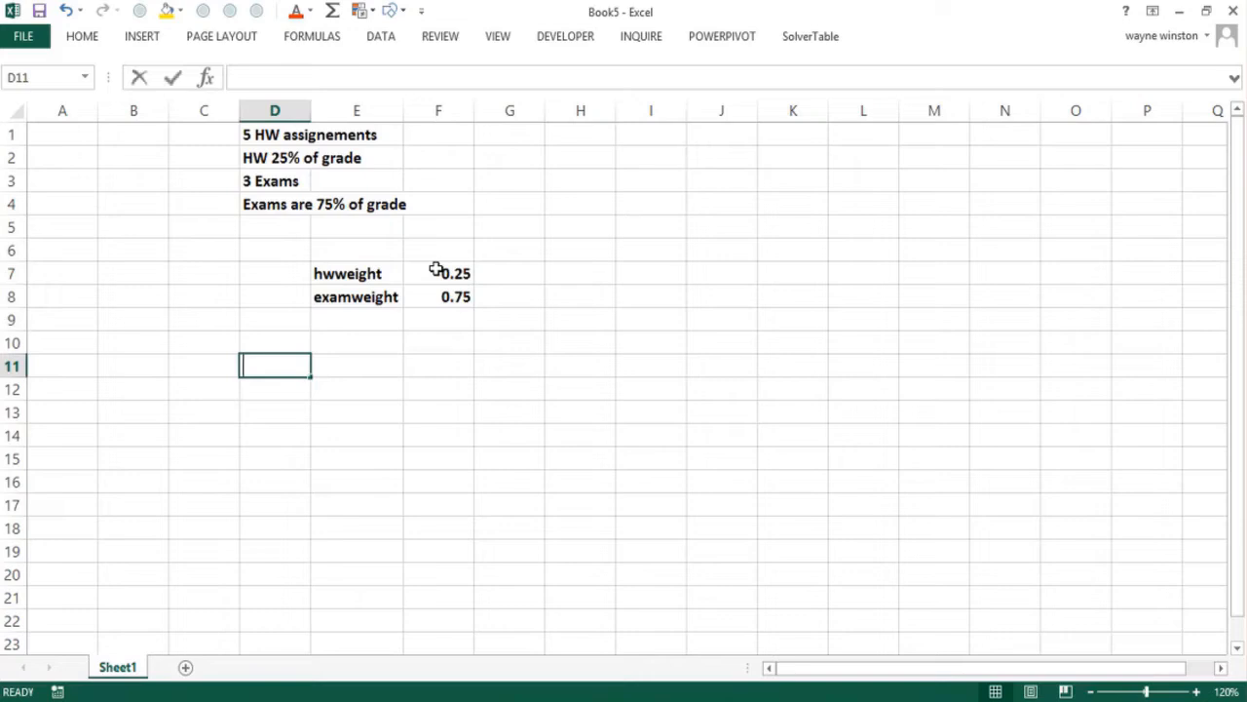
key("Return")
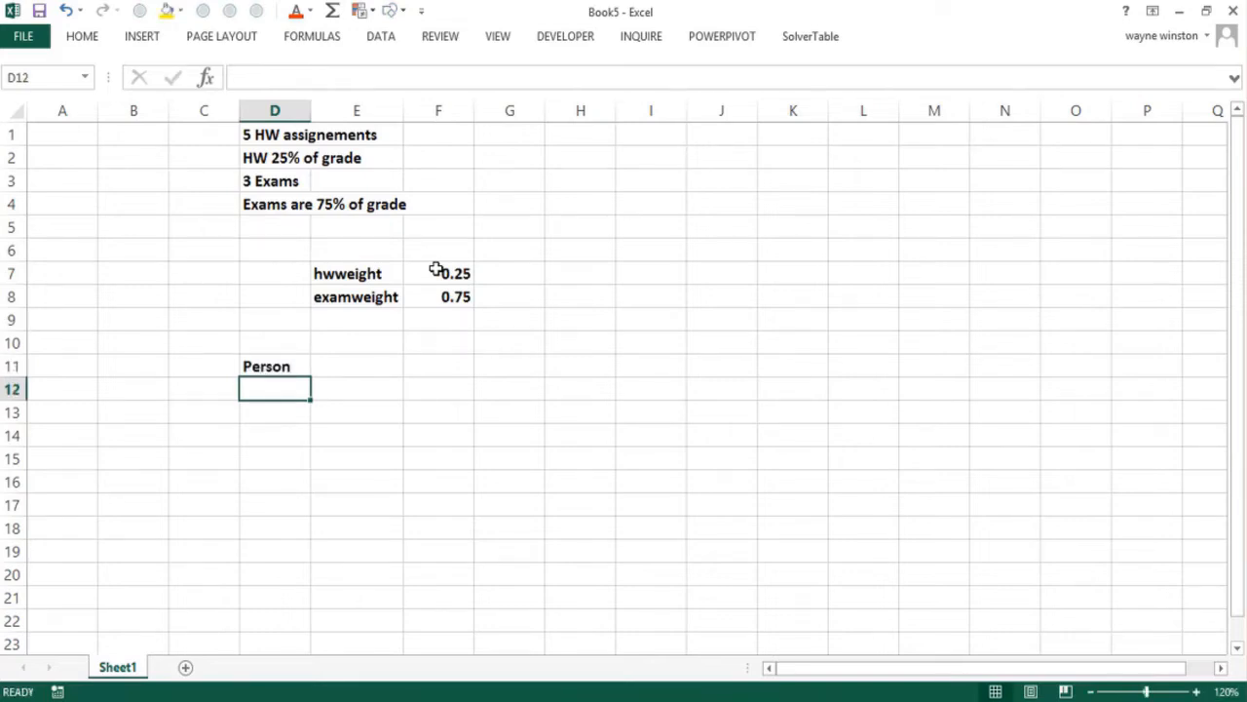
Enter the first names of four students in D12:D15 under the Person heading
type("Britney")
key("Return")
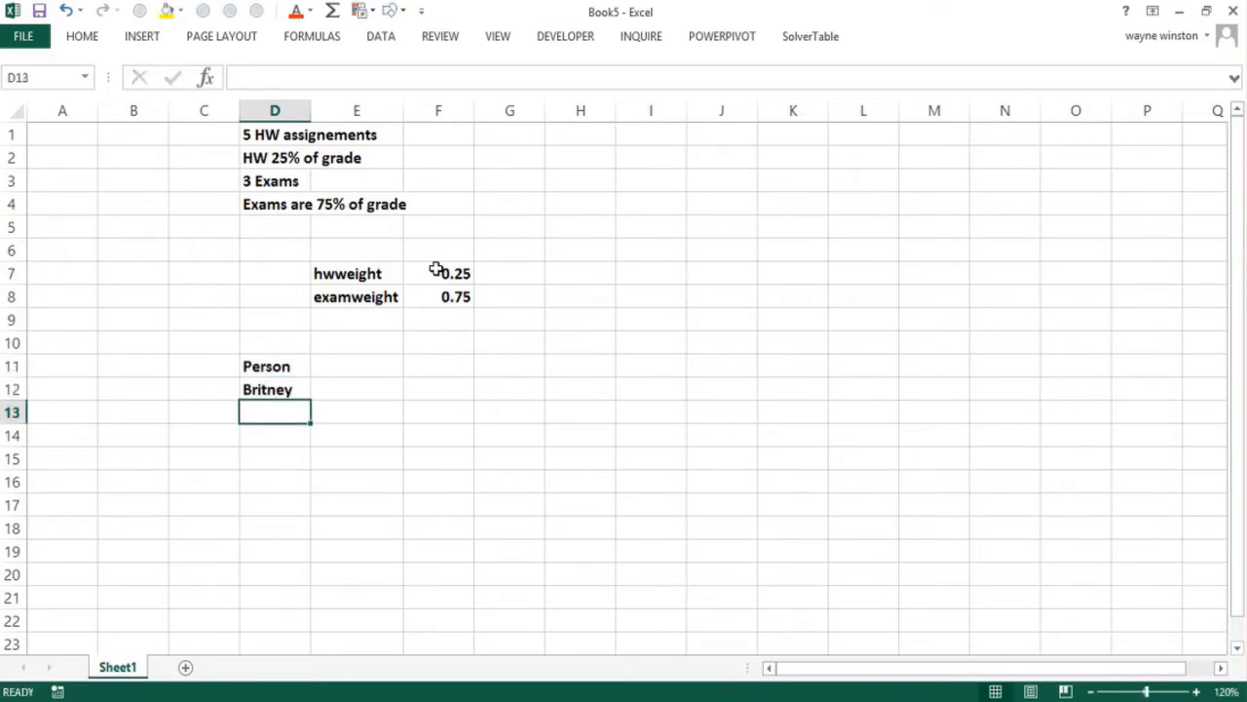
type("Paris")
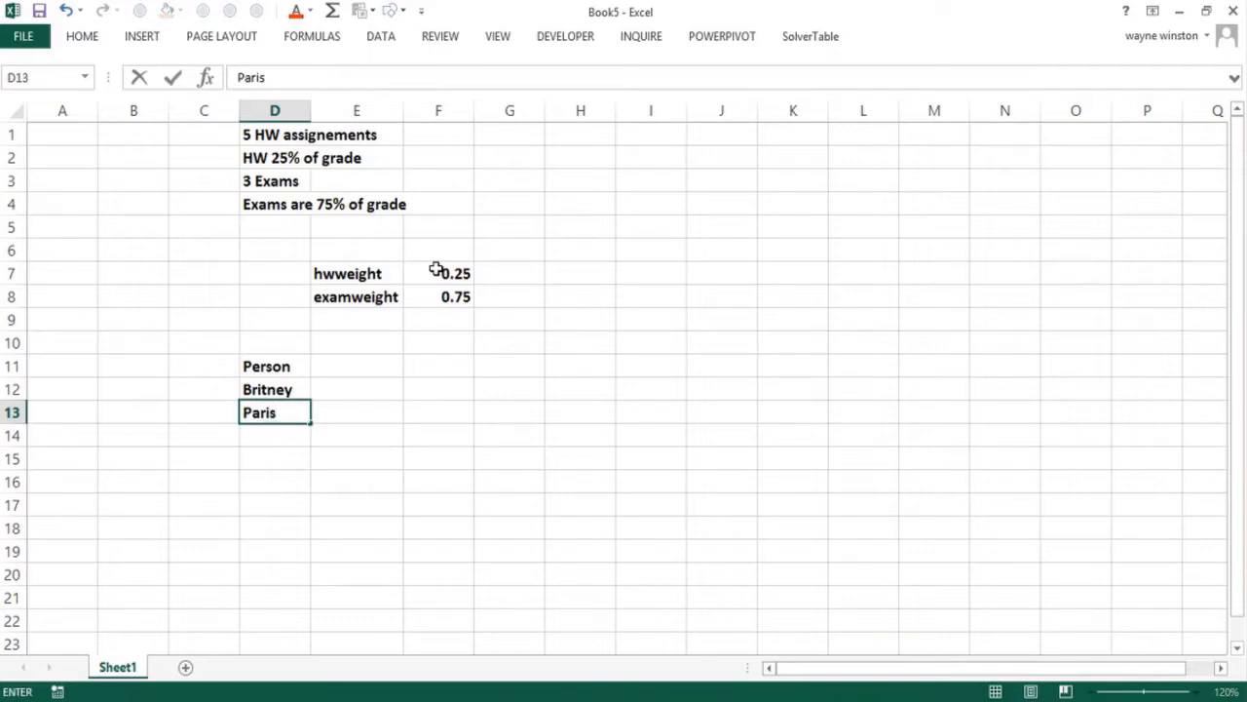
key("Return")
type("K")
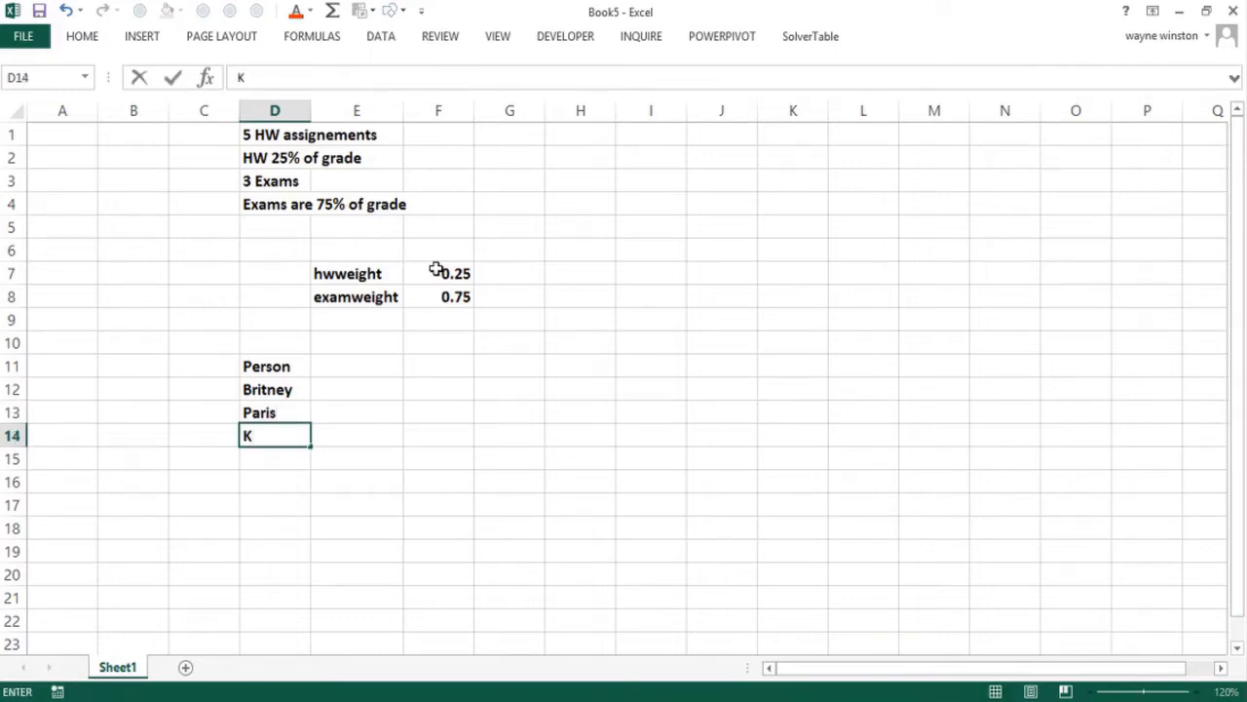
type("im")
key("Return")
type("Linds")
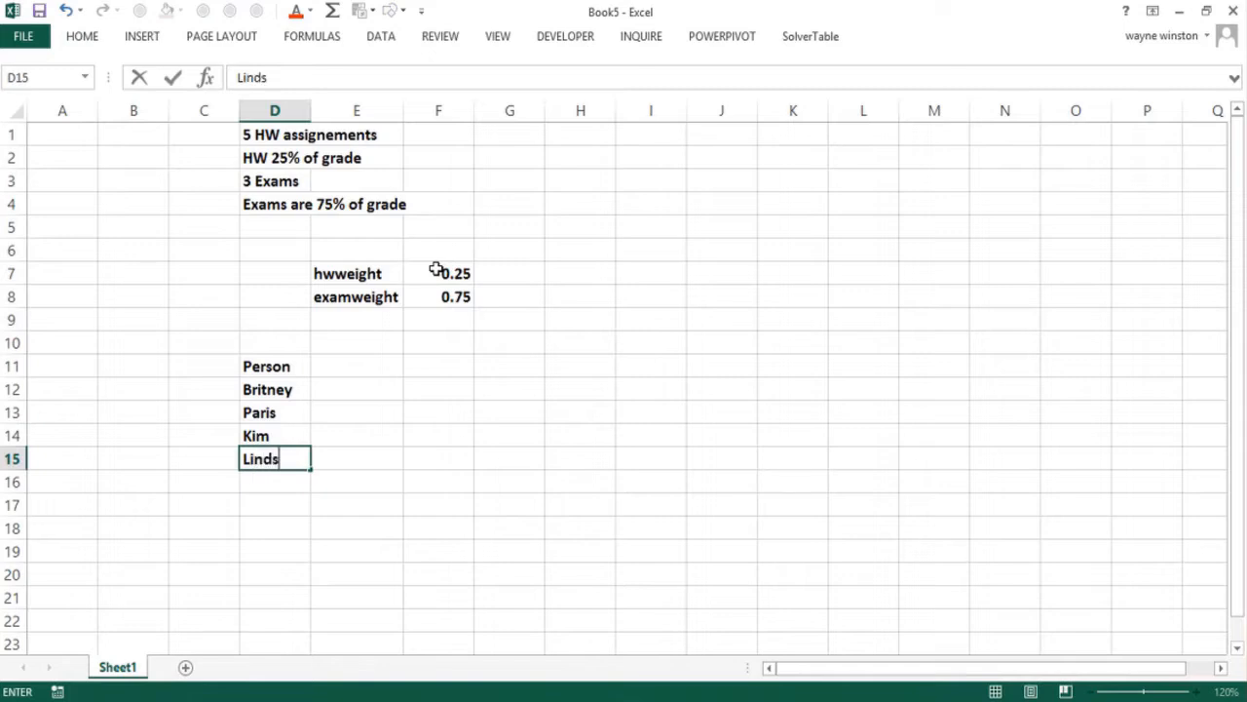
key("Return")
key("Return")
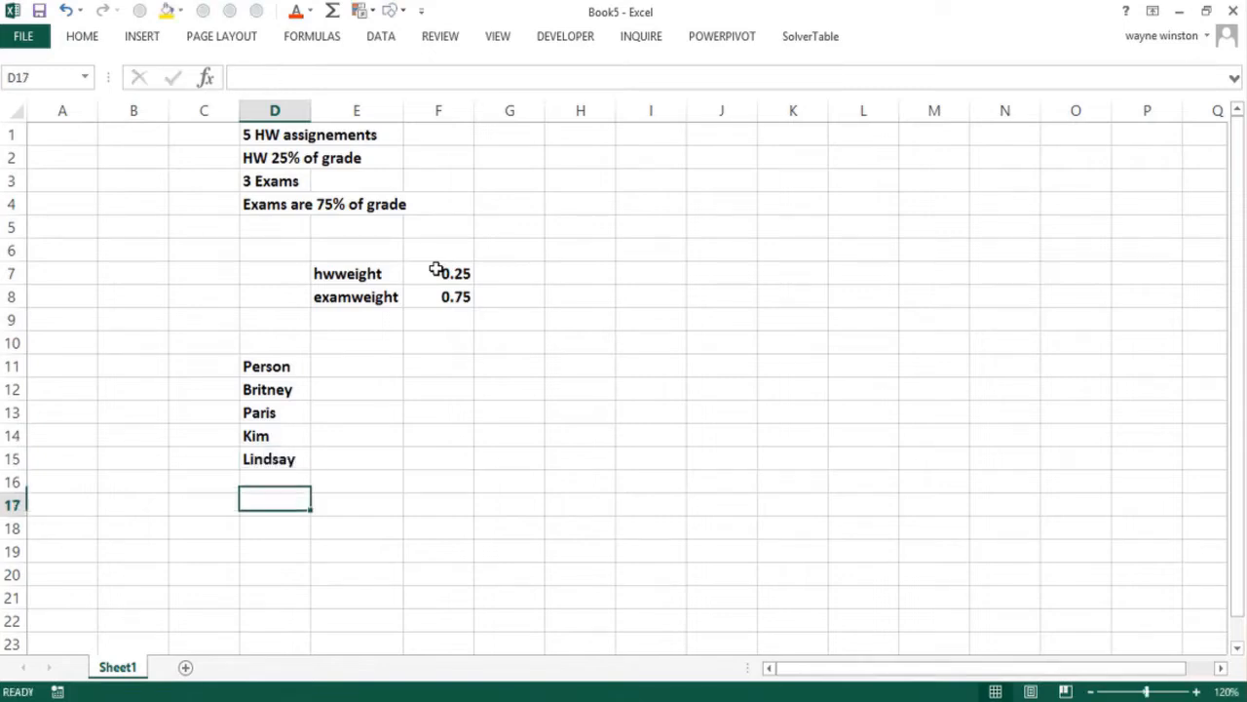
Add two more students' first names in D16 and D17 to complete the list
key("Up")
type("Ta")
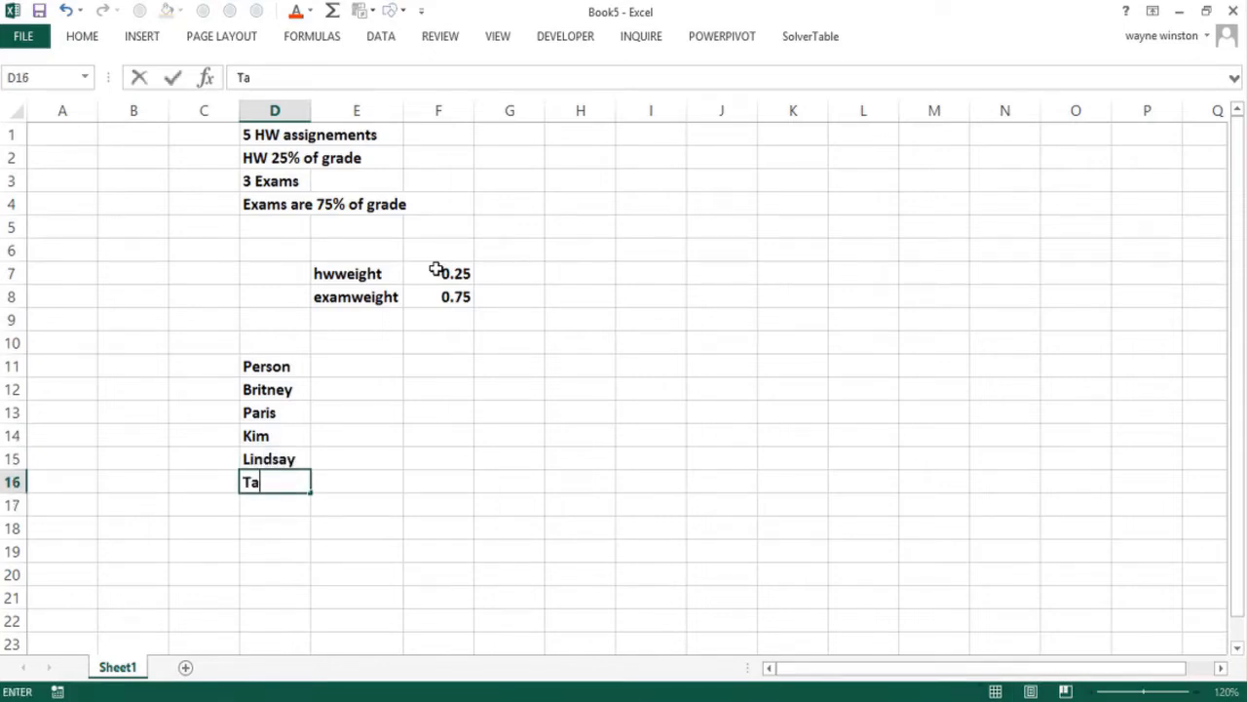
type("ylor")
key("Return")
type("Katy")
key("Return")
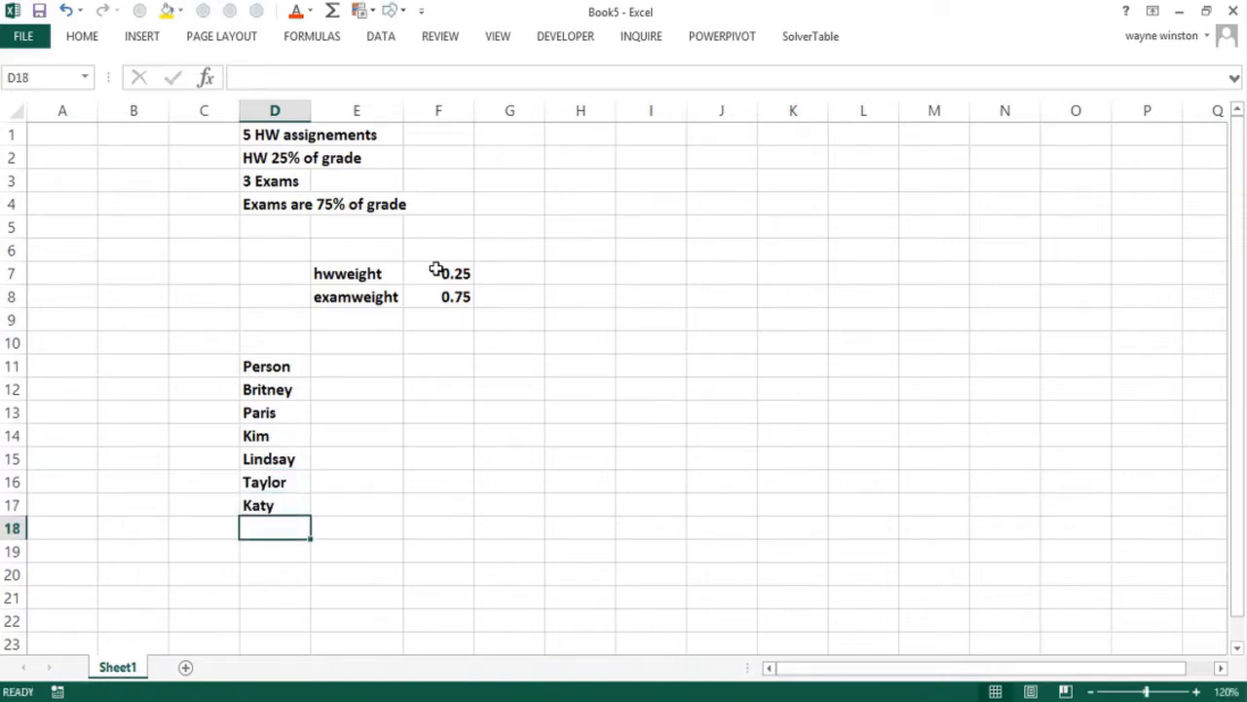
Enter the headings HW 1 and HW 2 in E10:F10 and extend the series through HW 5 in I10
left_click(368, 338)
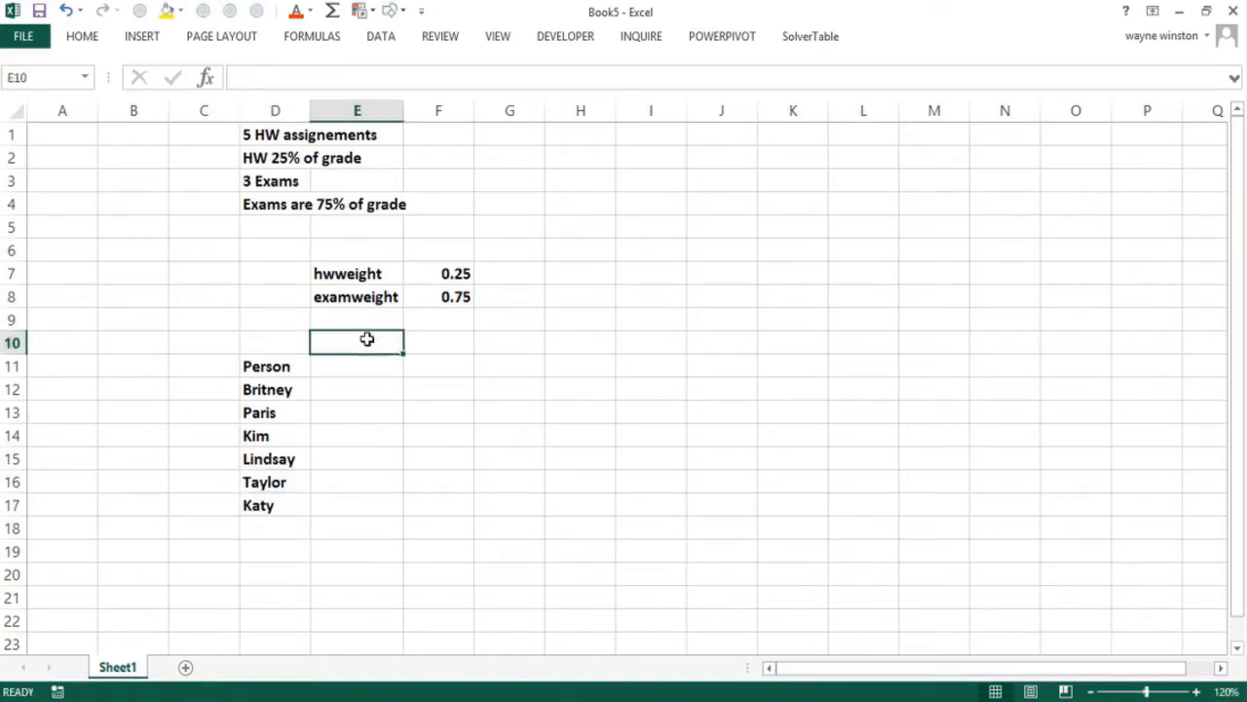
type("HW")
key("Tab")
left_click(368, 338)
double_click(367, 338)
type("1")
key("ctrl+Return")
key("Tab")
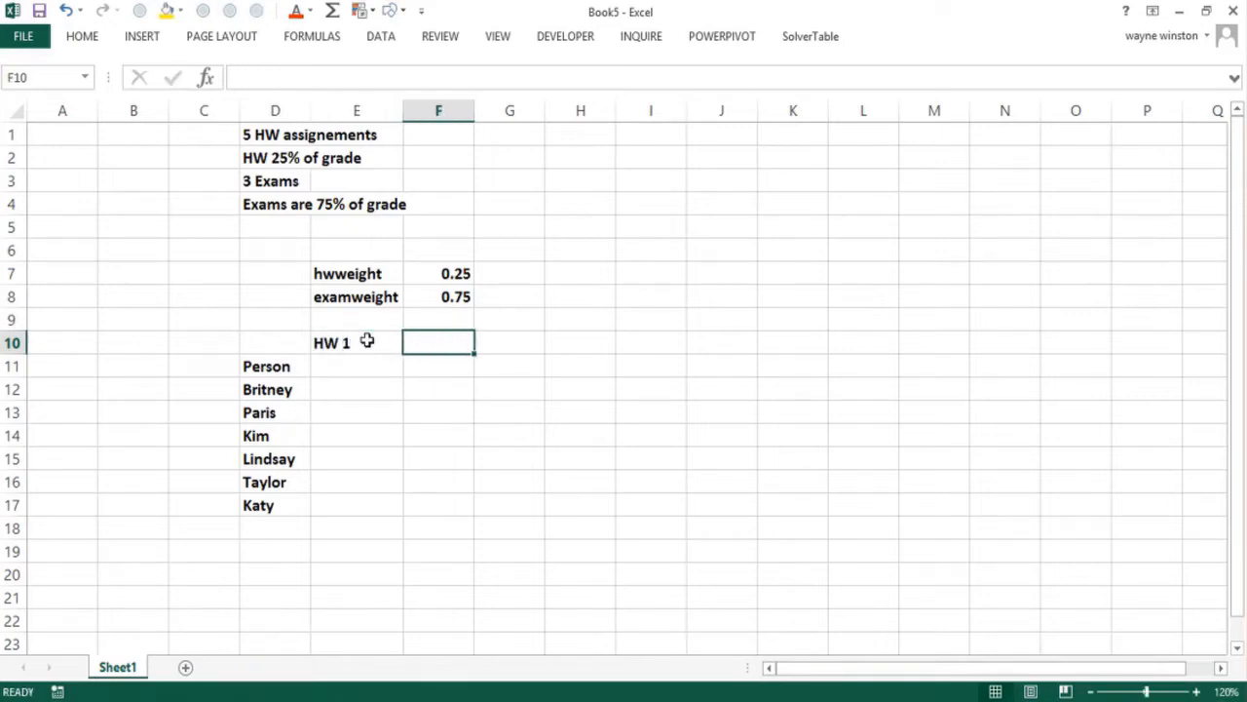
type("HW 2")
key("Tab")
left_click_drag(367, 340, 703, 351)
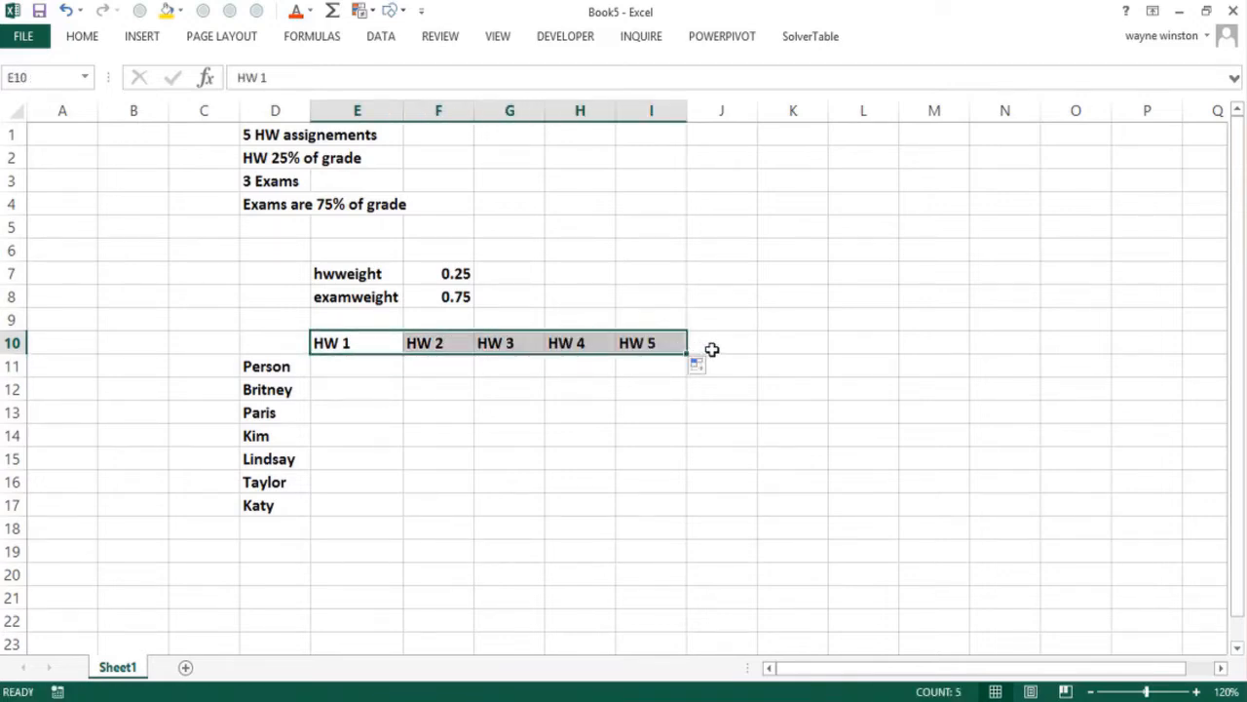
Add the headings Exam 1, Exam 2 and Exam 3 in J10:L10 beside the homework headings
left_click(713, 347)
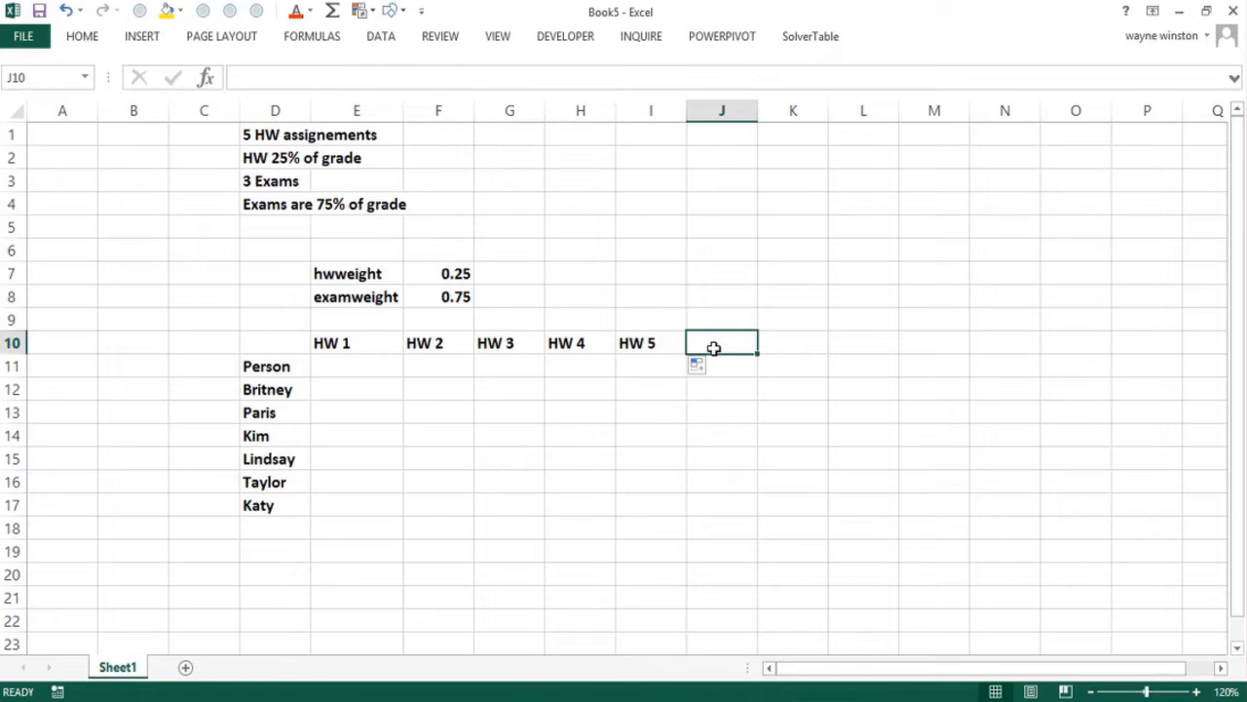
type("Exam 1")
key("Tab")
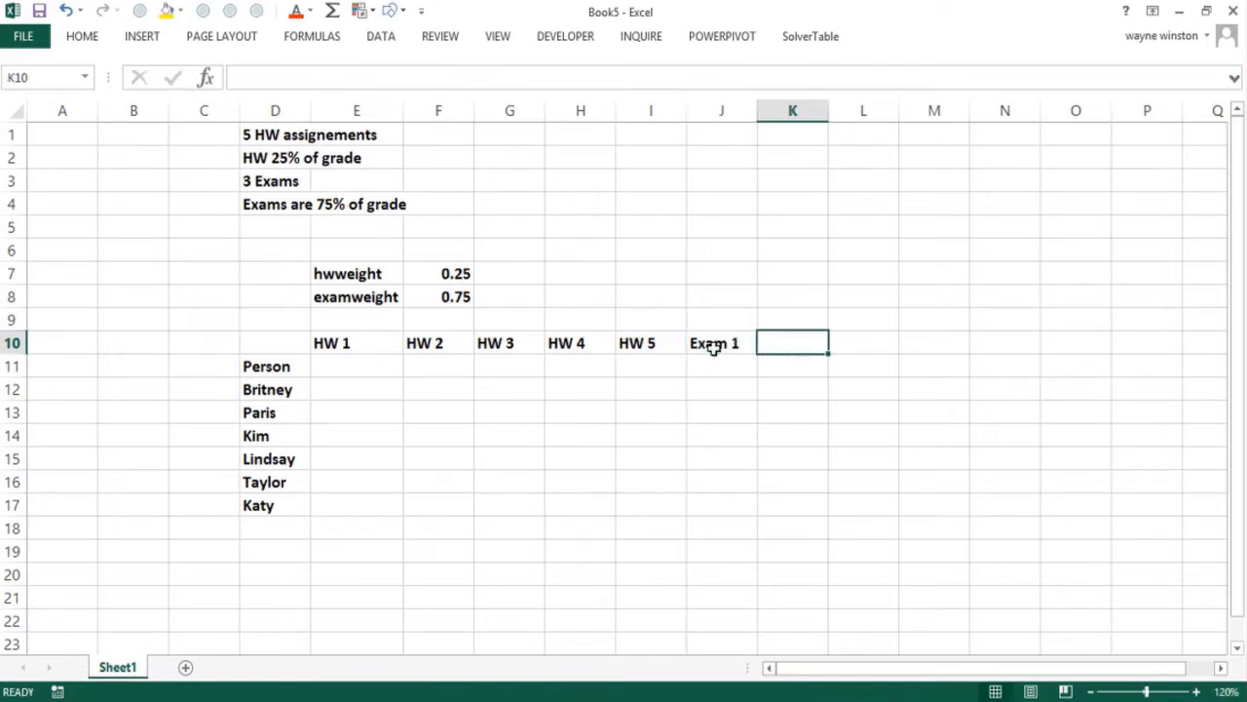
type("Exam 2")
key("Tab")
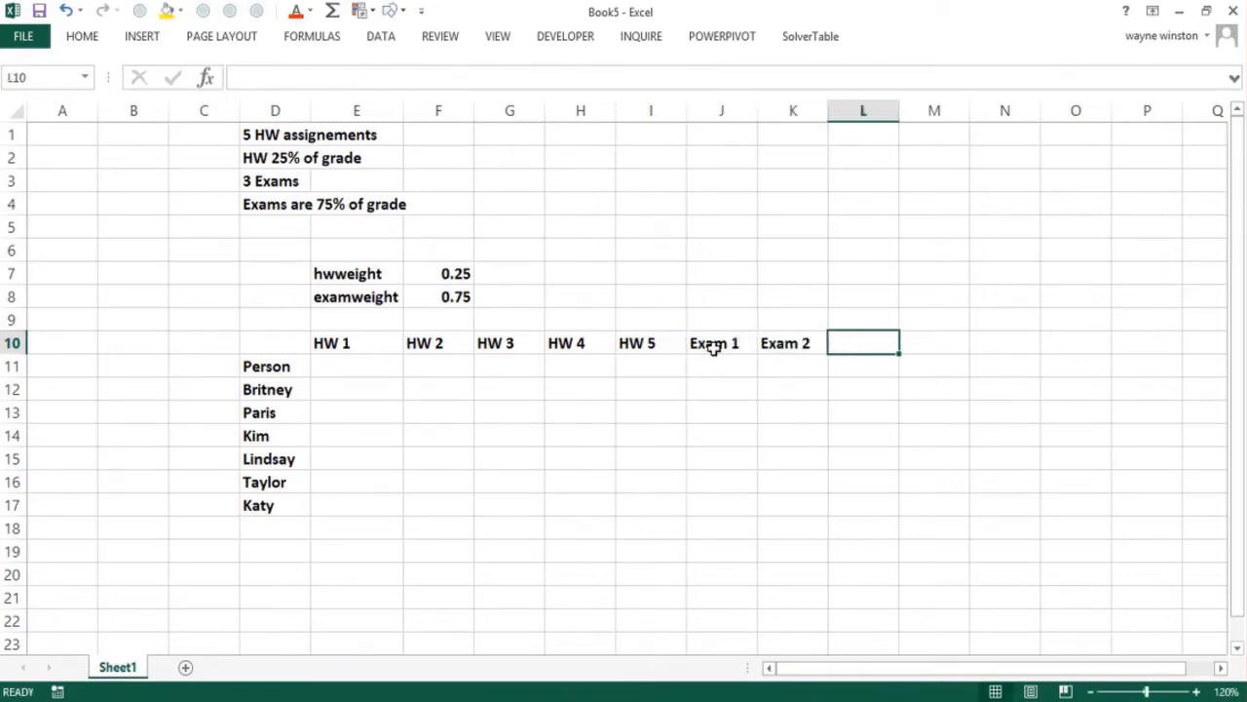
type("Exam 3")
key("Tab")
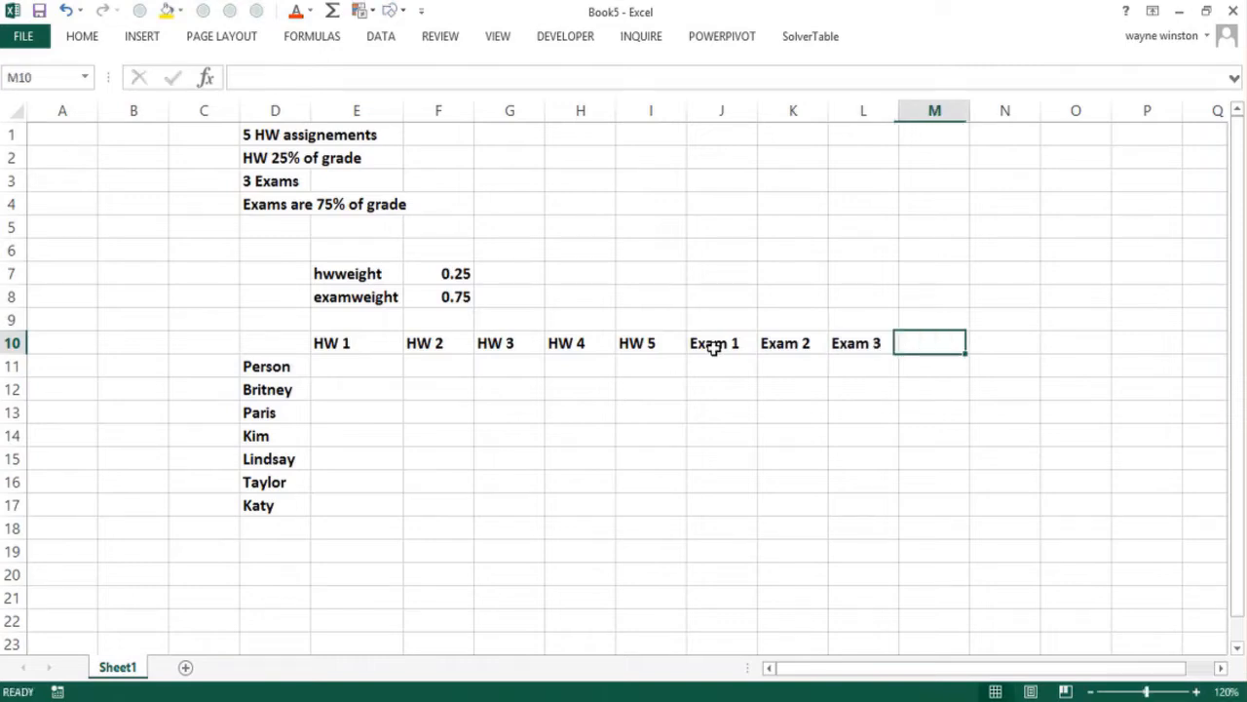
Add the headings HW Avg in M10 and Exam Avg in N10
type("HW")
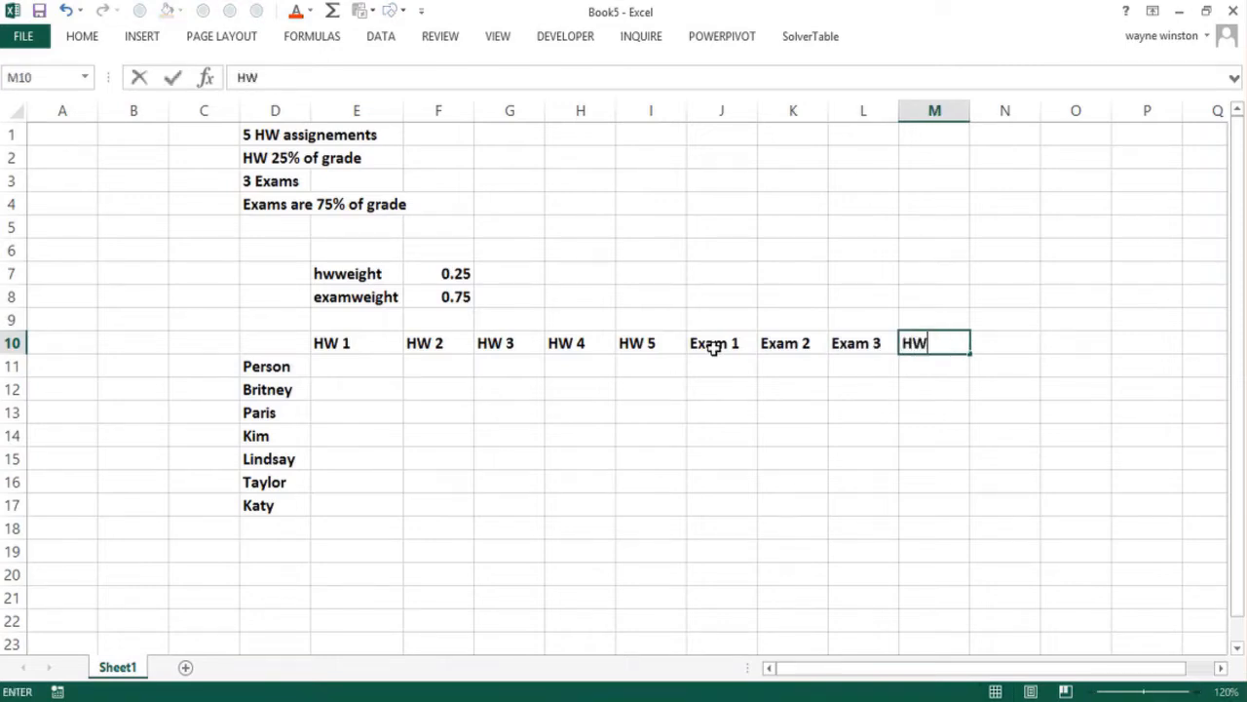
type(" Avg")
key("Tab")
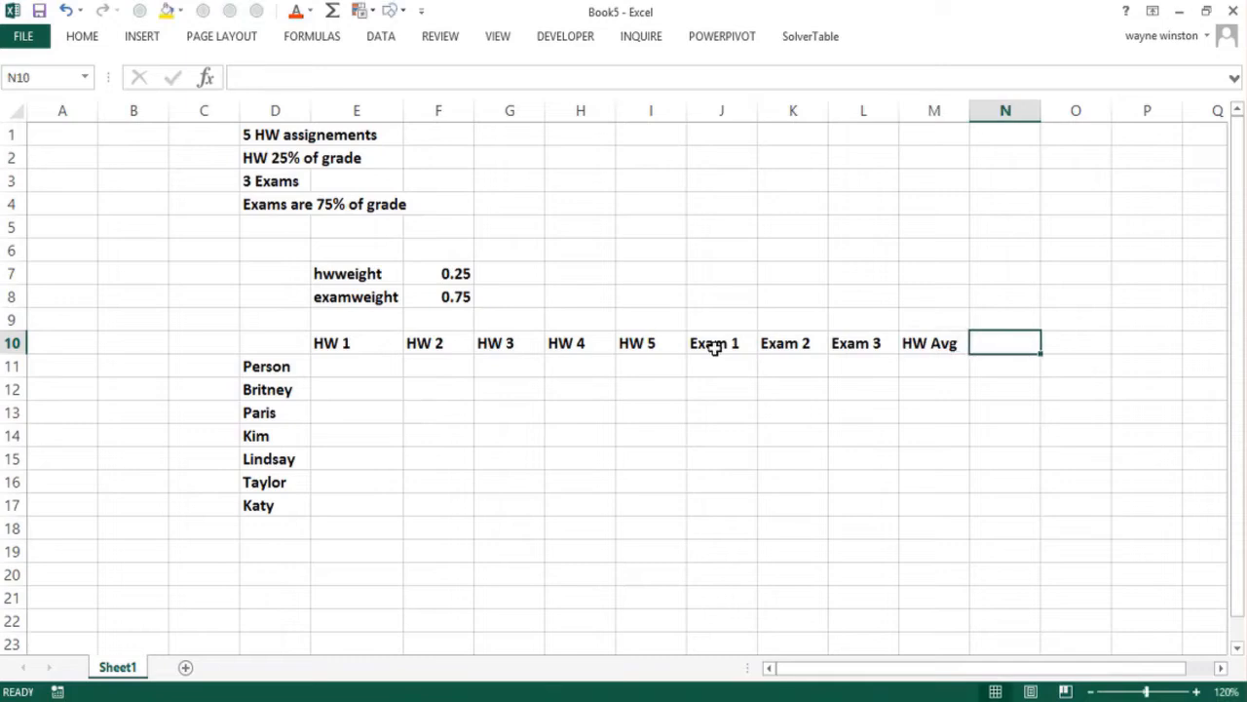
type("Exam Avg")
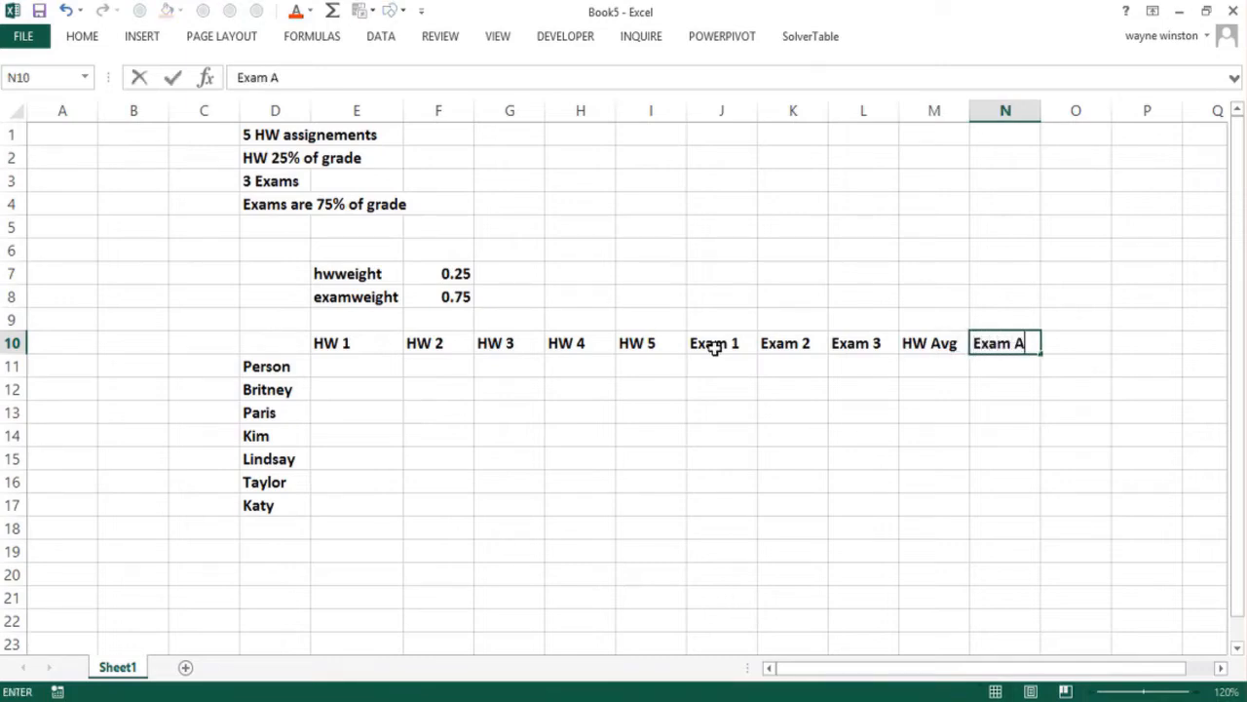
key("Left")
key("Left")
key("Left")
key("Left")
key("Left")
key("Left")
key("Left")
key("Left")
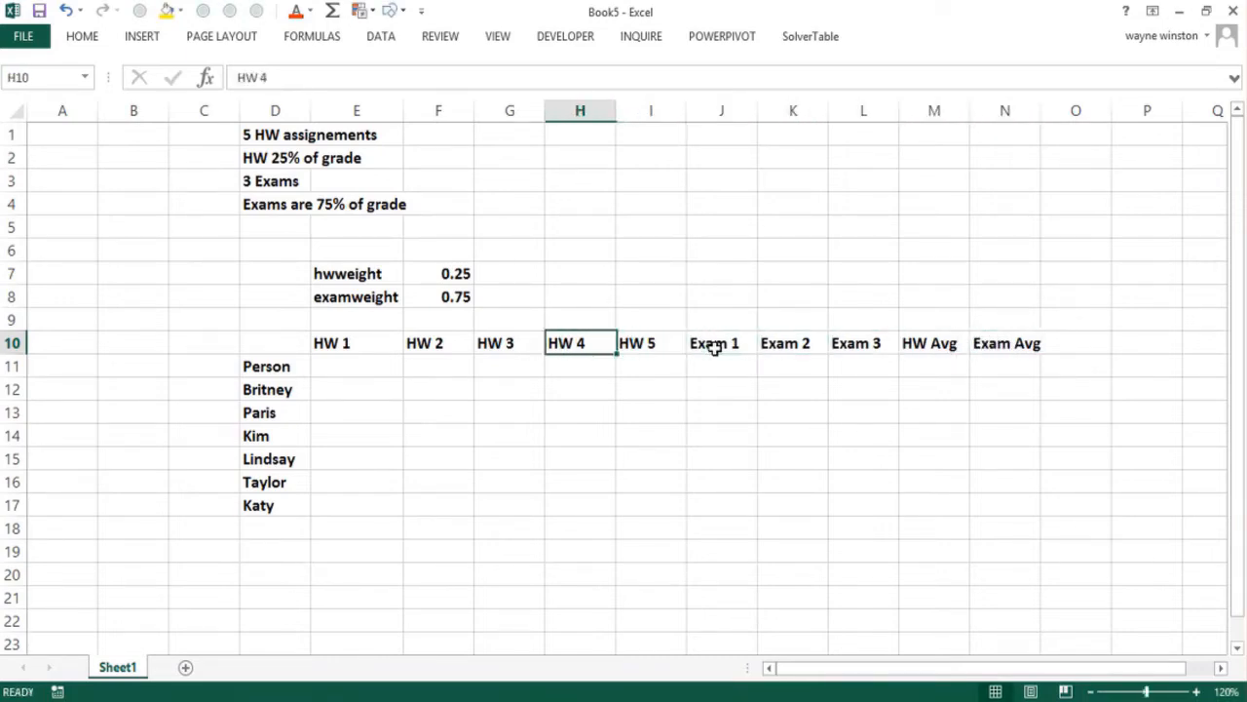
Enter the heading Course Average in C10 and widen column C
key("Left")
key("Left")
key("Left")
type("Co")
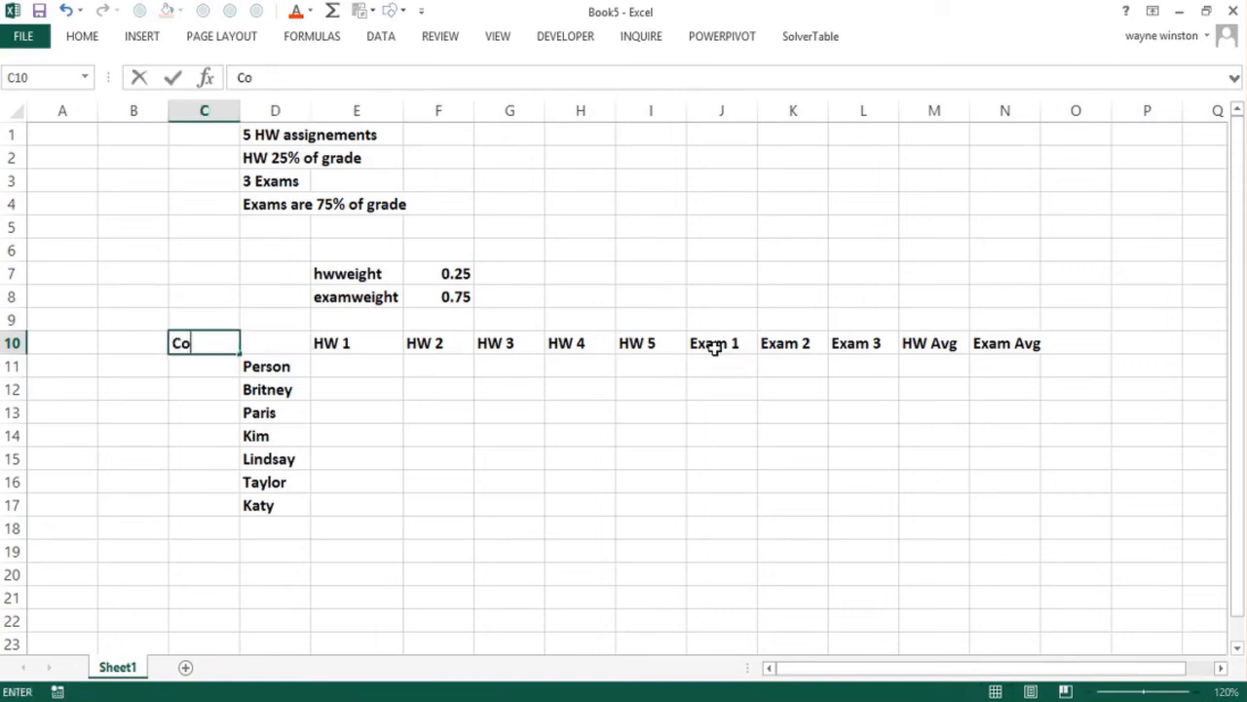
type("urse Average")
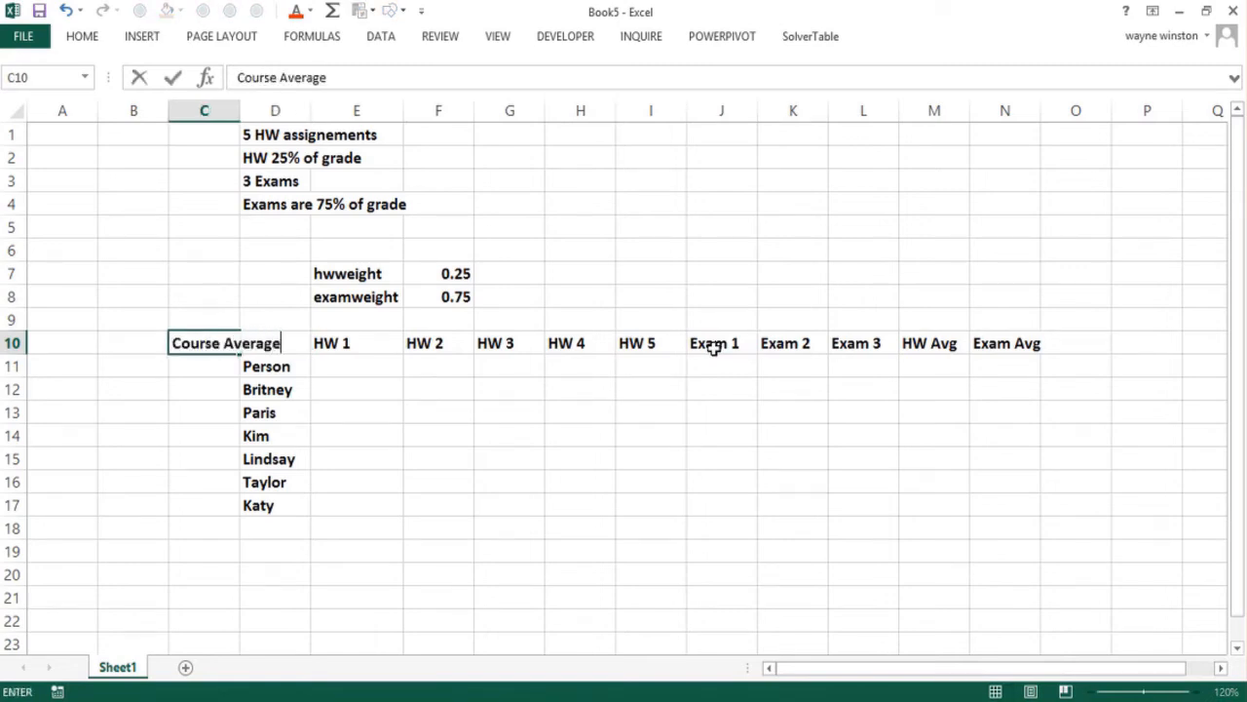
key("Return")
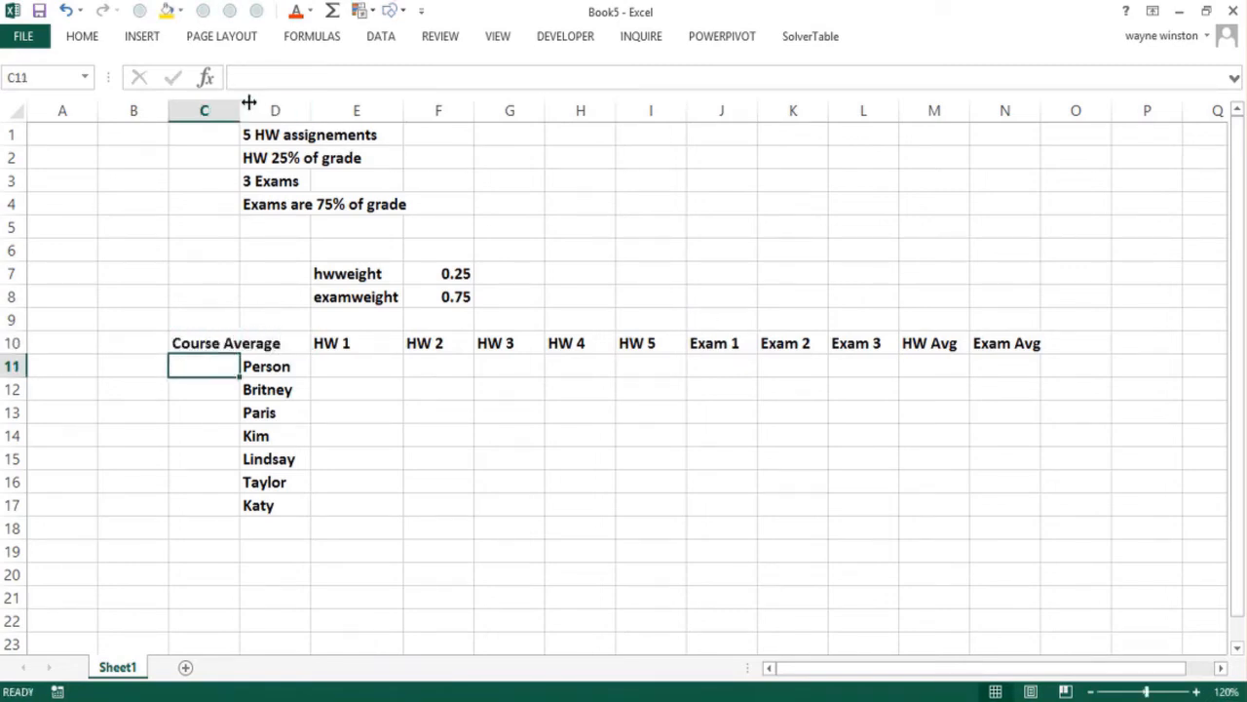
left_click_drag(241, 111, 262, 115)
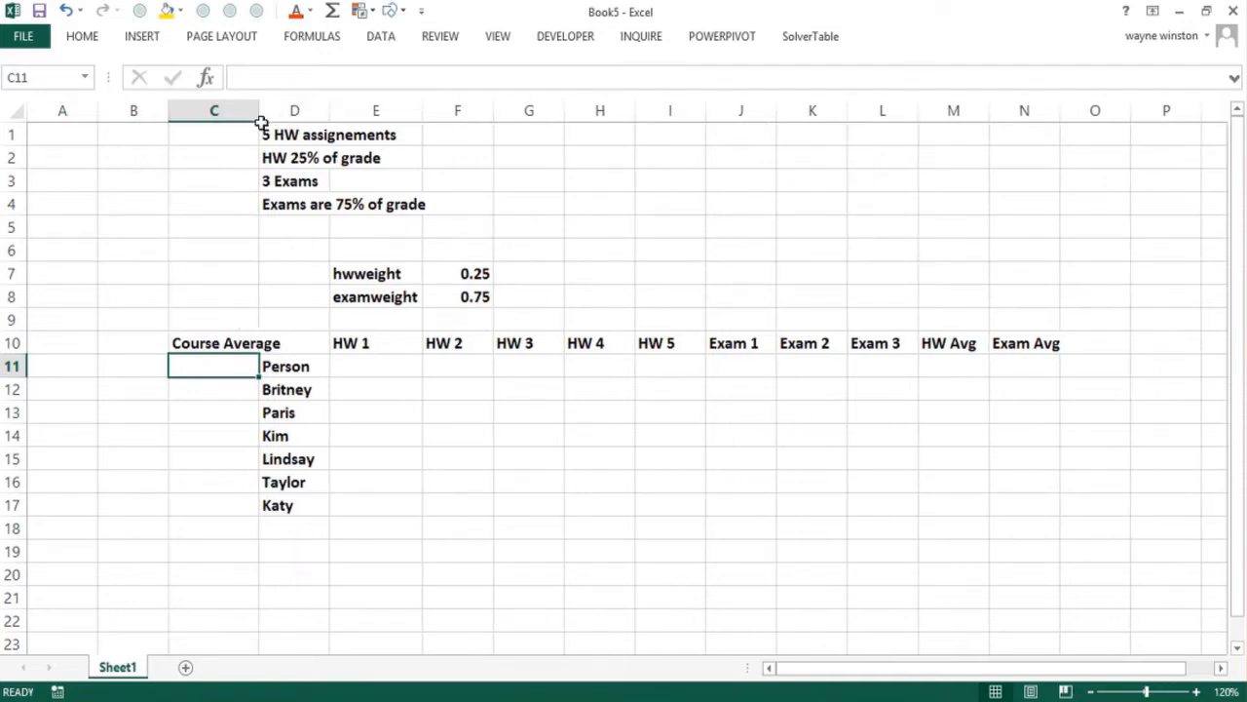
Shade the homework and exam weight cells F7:F8 with the gold-yellow fill color
left_click_drag(438, 274, 459, 294)
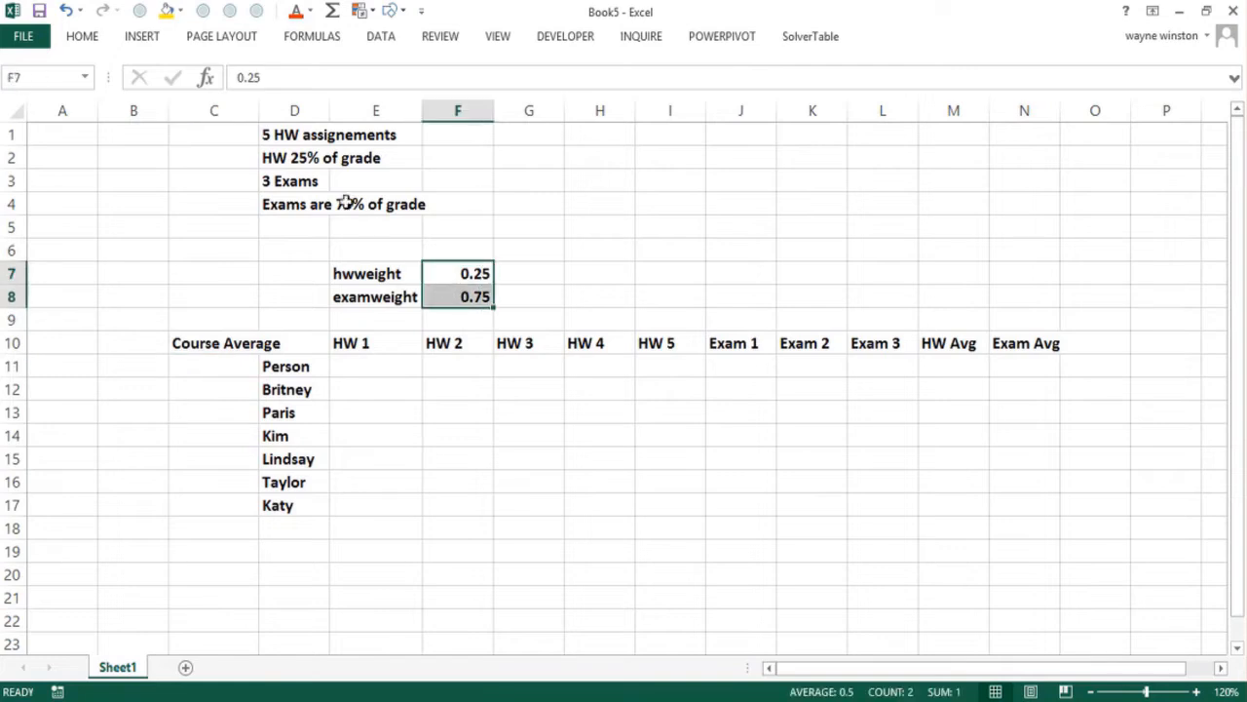
left_click(167, 10)
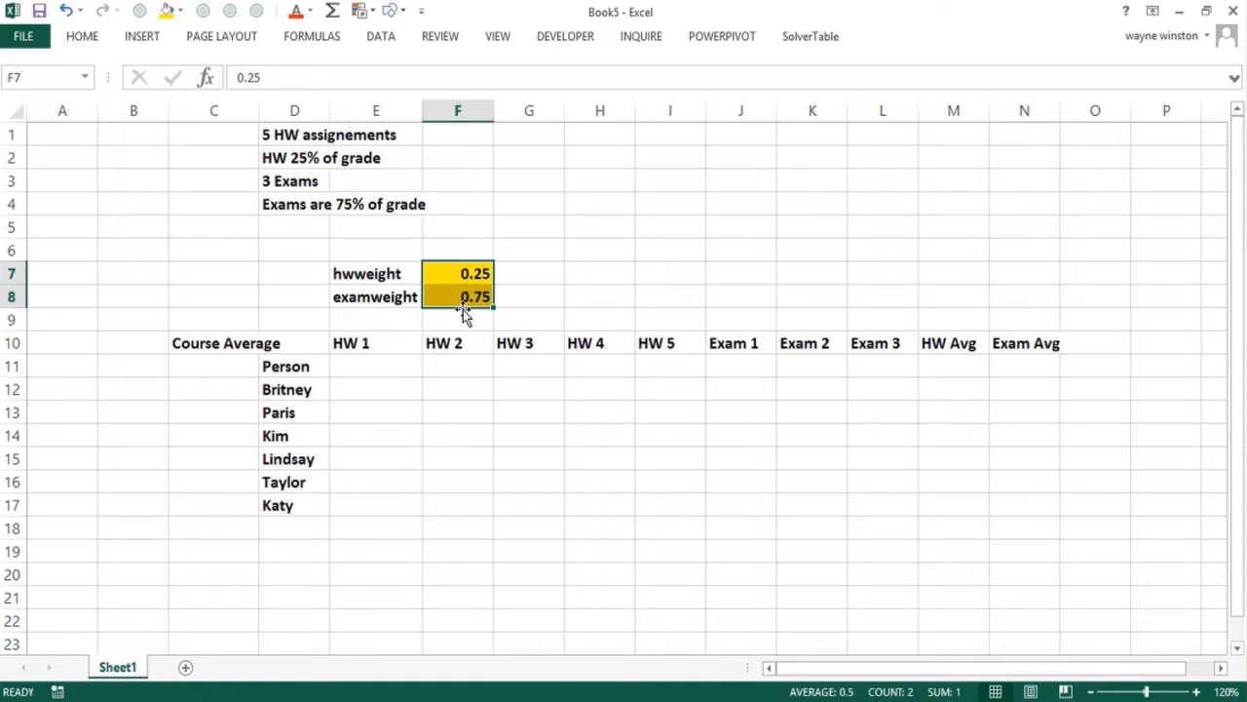
Enter =RANDBETWEEN(70,97) in E11, copy it across the score grid E11:L17 and recalculate
left_click(382, 366)
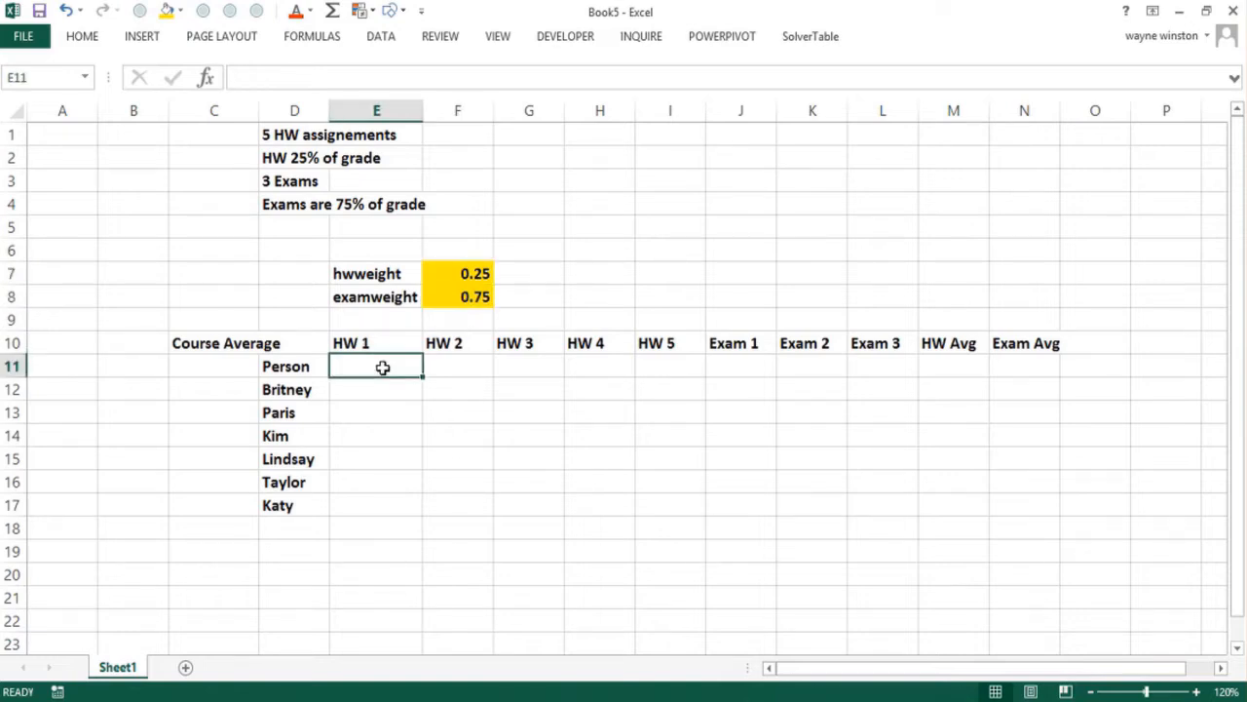
type("=rand")
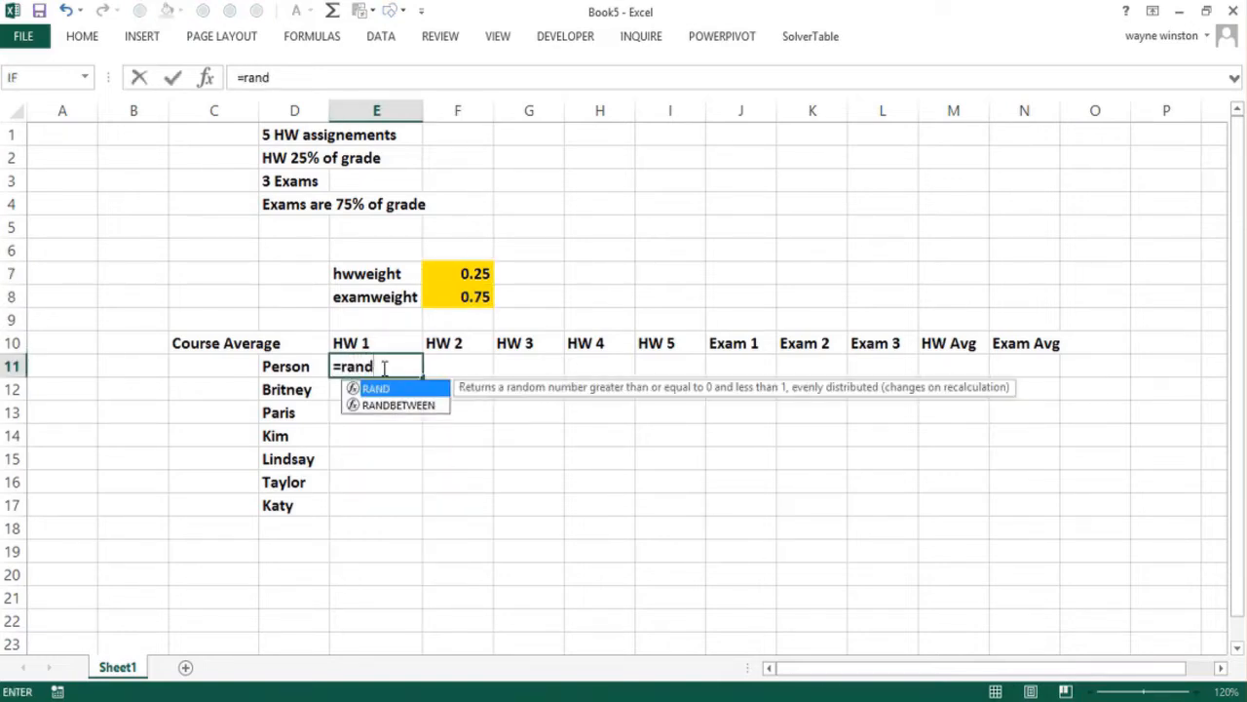
type("between(")
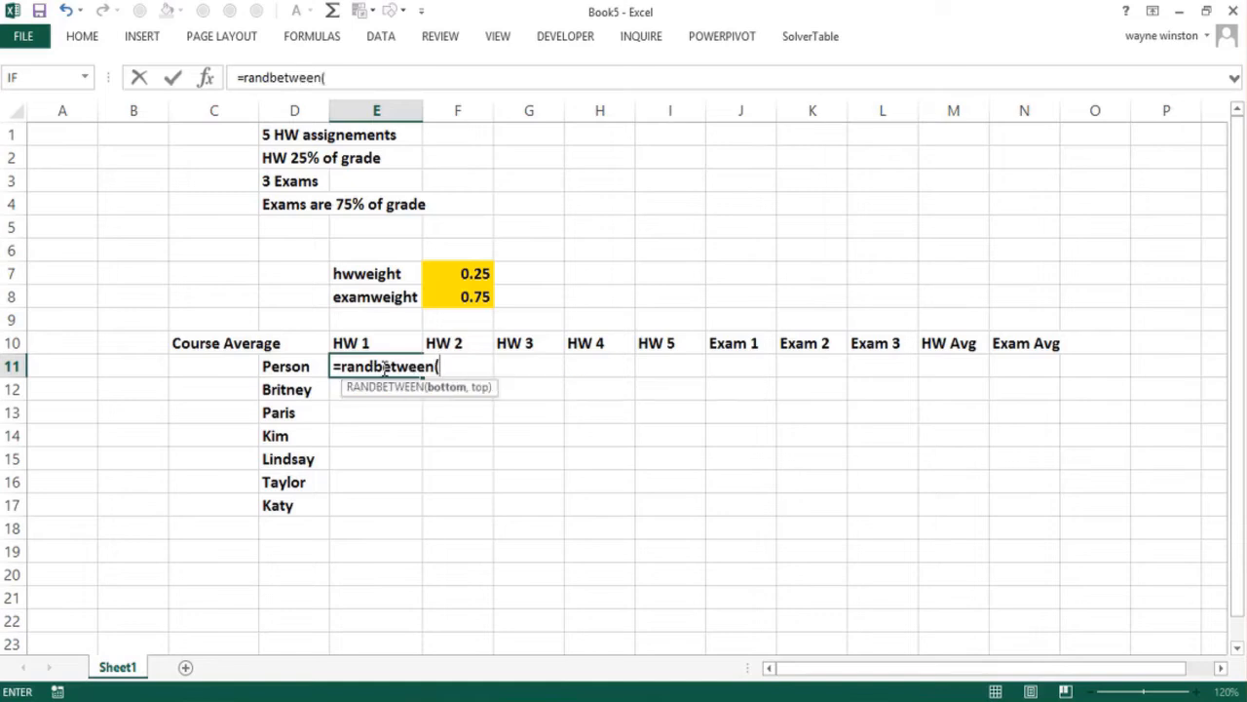
type("70.,97")
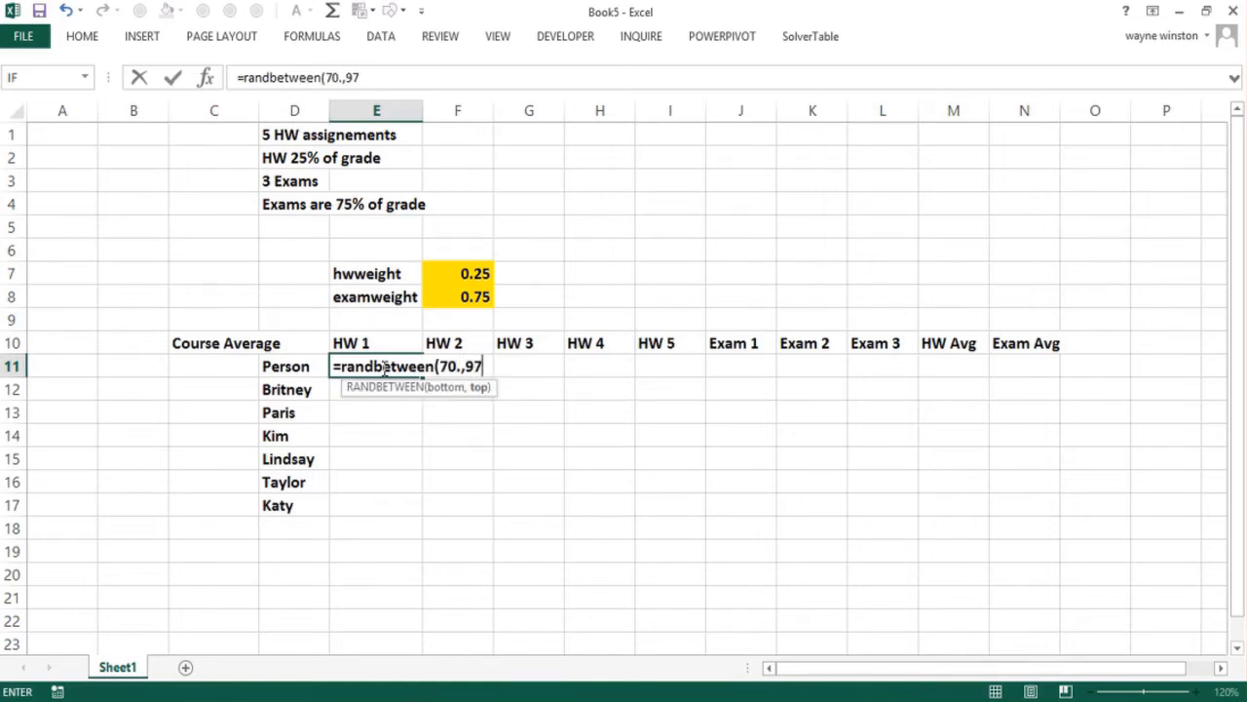
key("BackSpace")
key("BackSpace")
key("BackSpace")
key("BackSpace")
key("BackSpace")
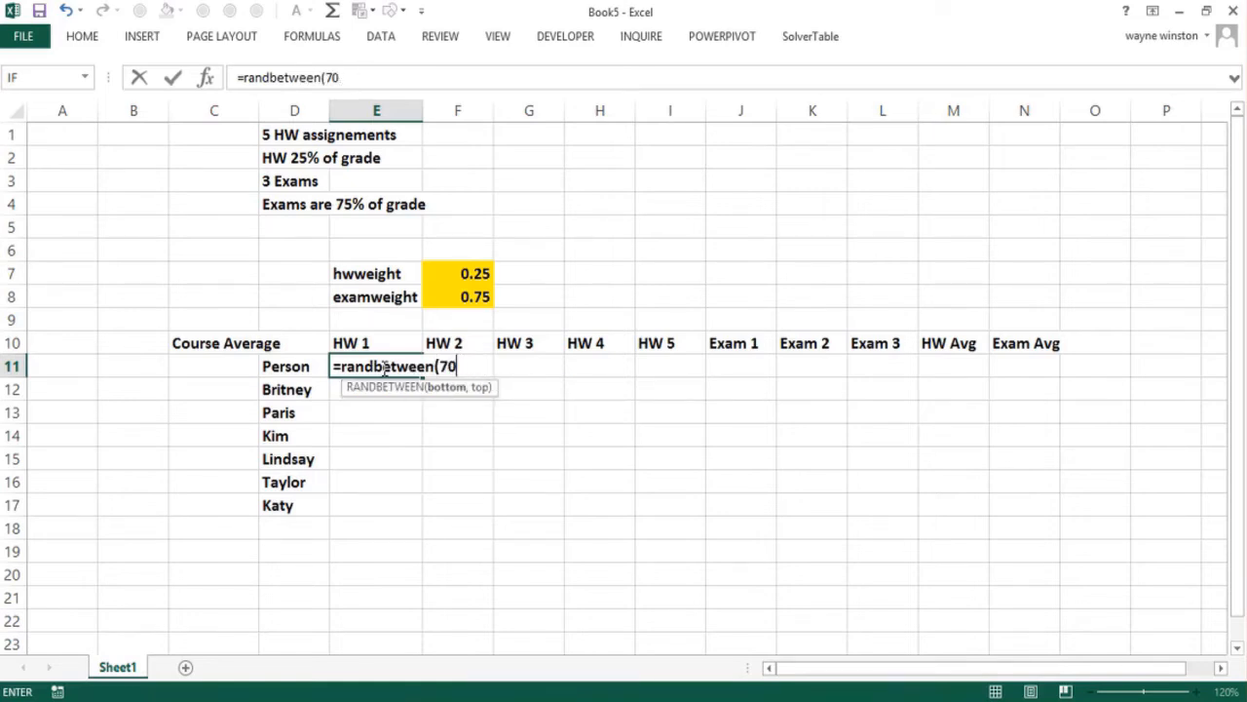
type(",9")
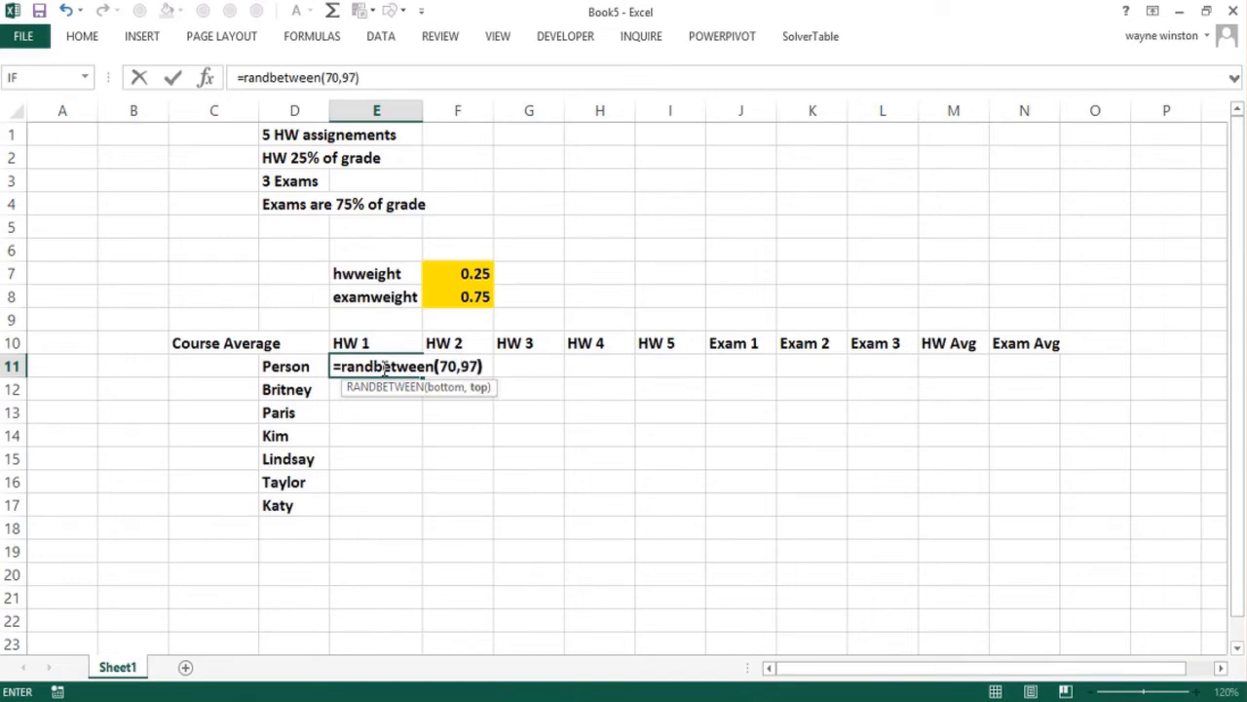
type("7)")
key("ctrl+Return")
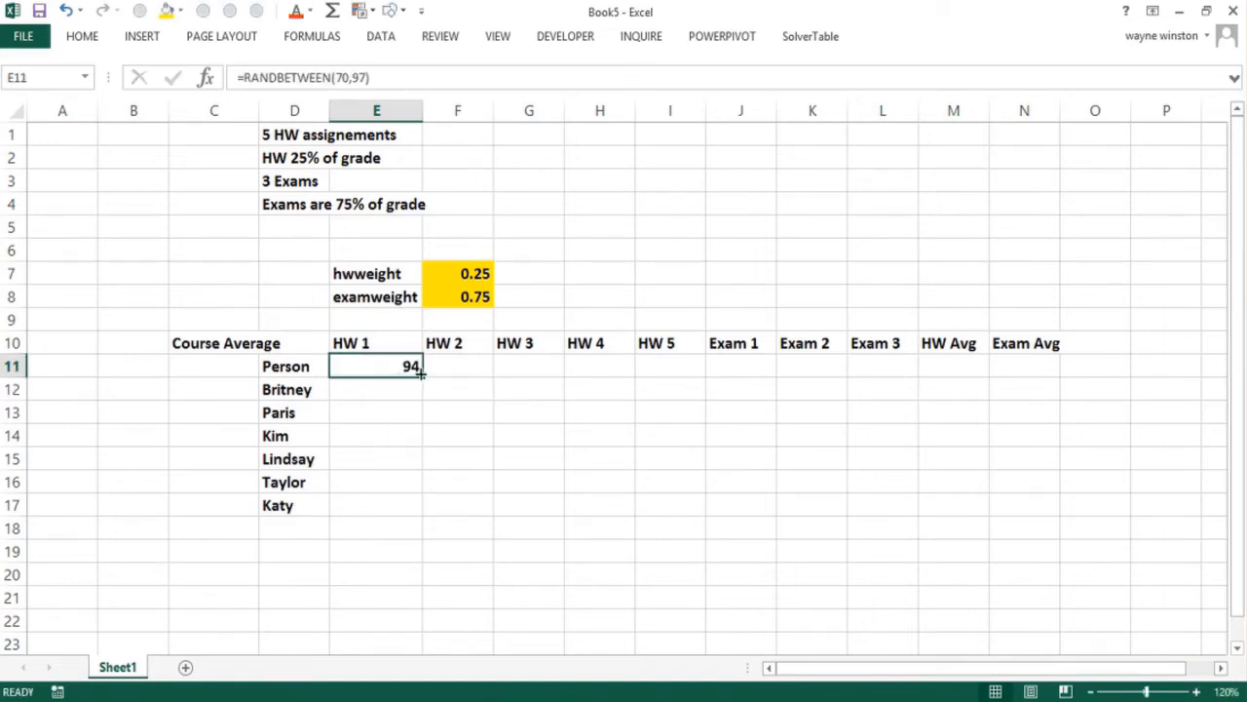
left_click_drag(421, 374, 919, 517)
key("F9")
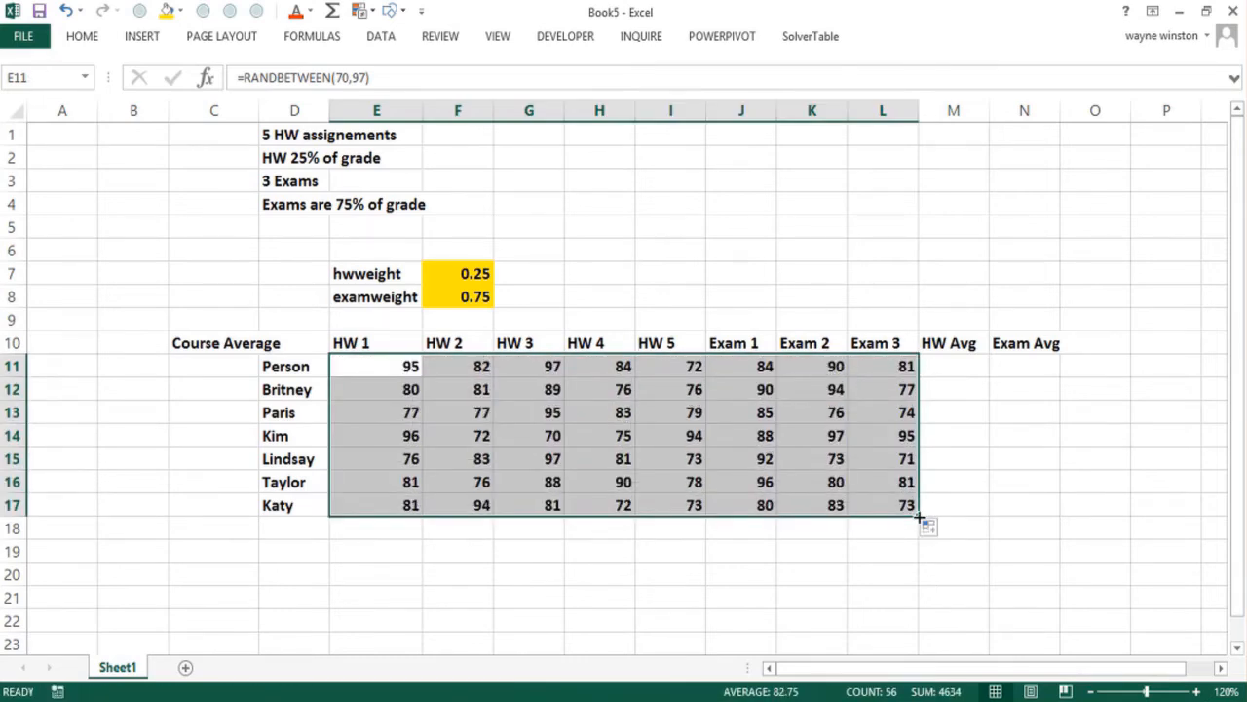
Replace the random-number formulas in E11:L17 with their values by copying and pasting values only in place
right_click(376, 366)
left_click(421, 348)
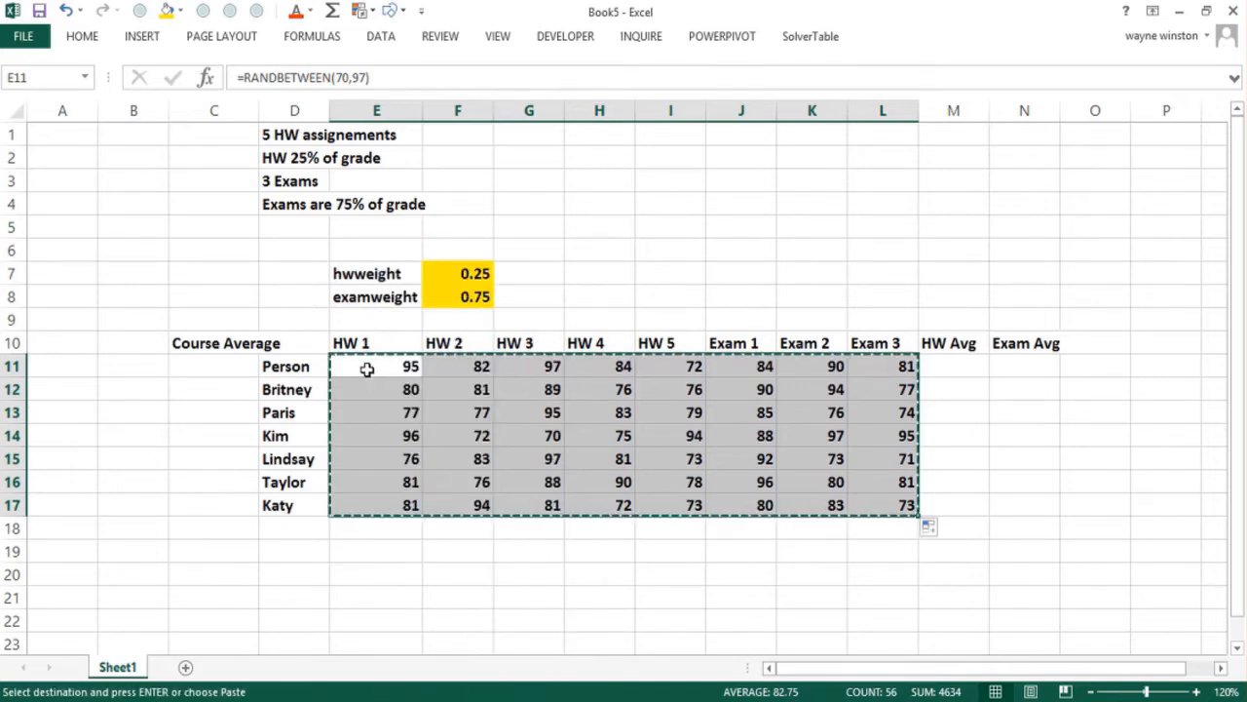
right_click(366, 368)
left_click(435, 400)
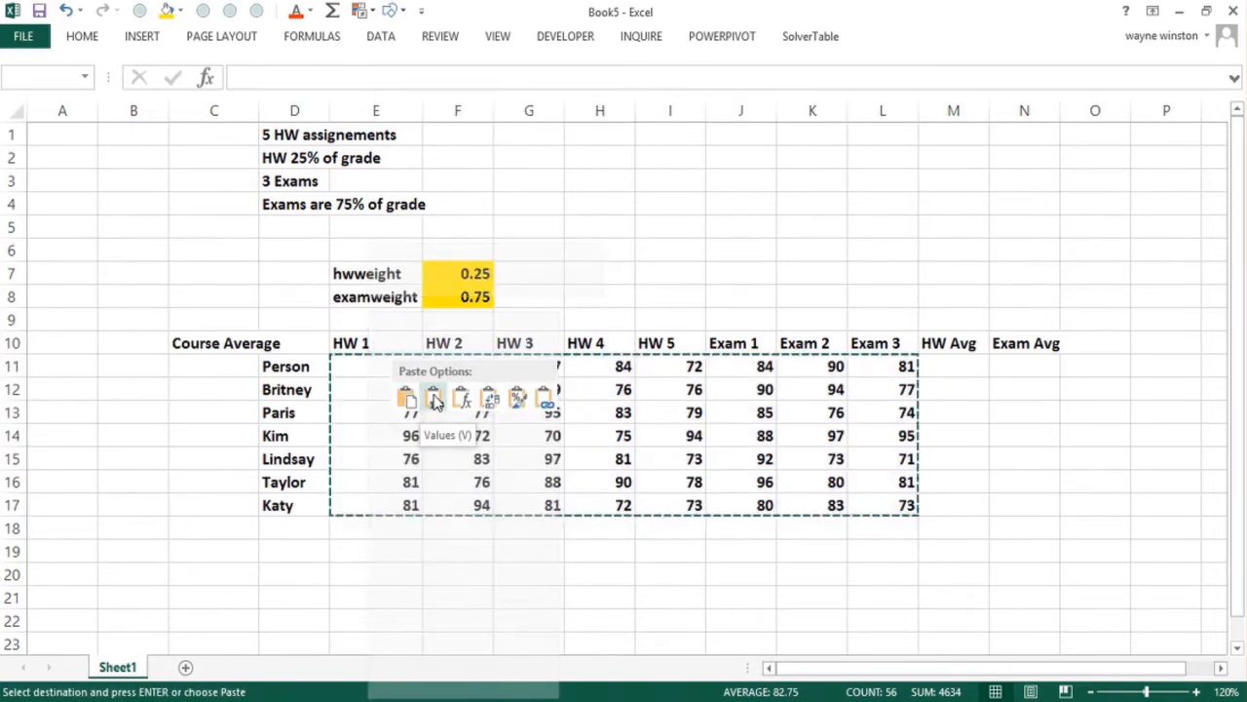
left_click(406, 366)
key("Escape")
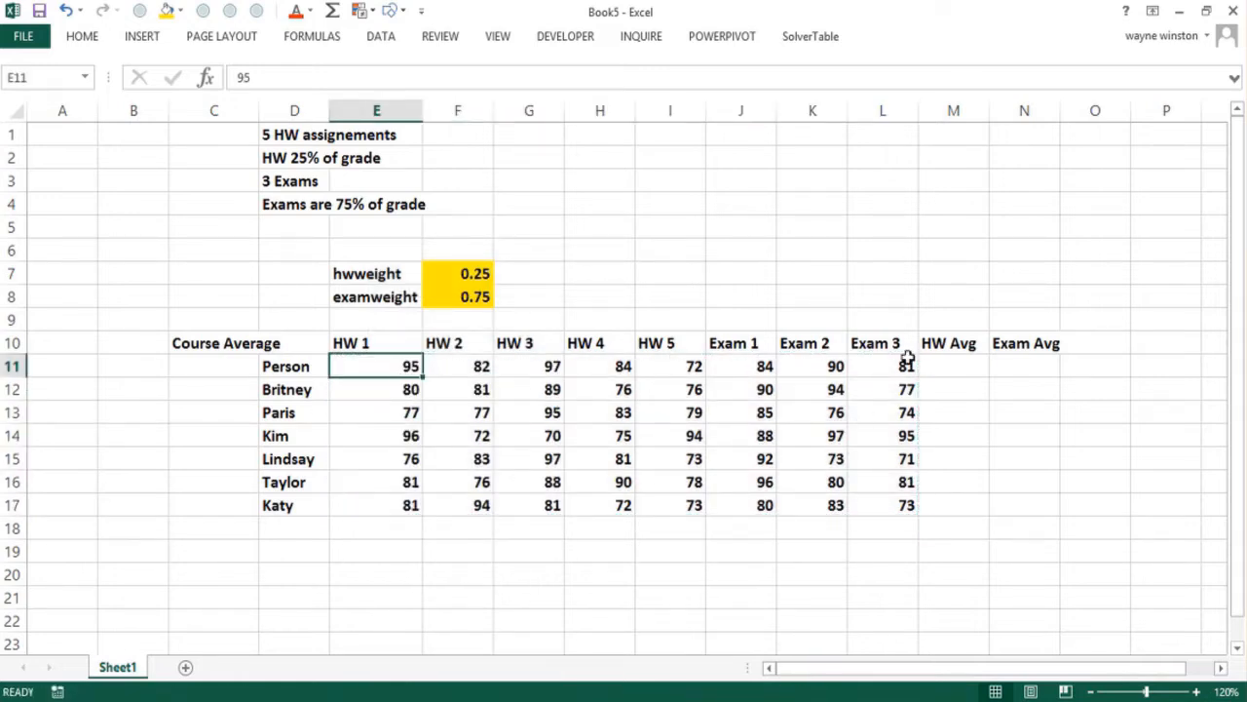
Enter =AVERAGE(E11:I11) in M11 for the homework average and copy it down through M17
left_click(955, 362)
type("=a")
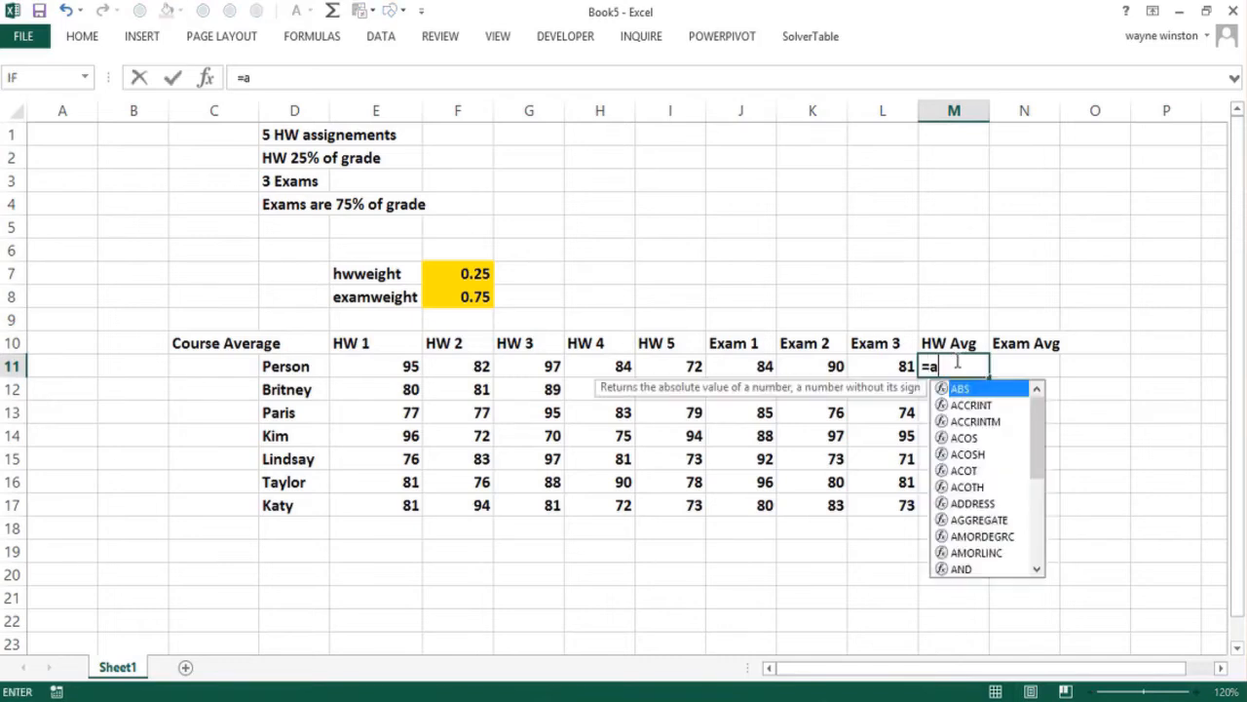
type("verage(")
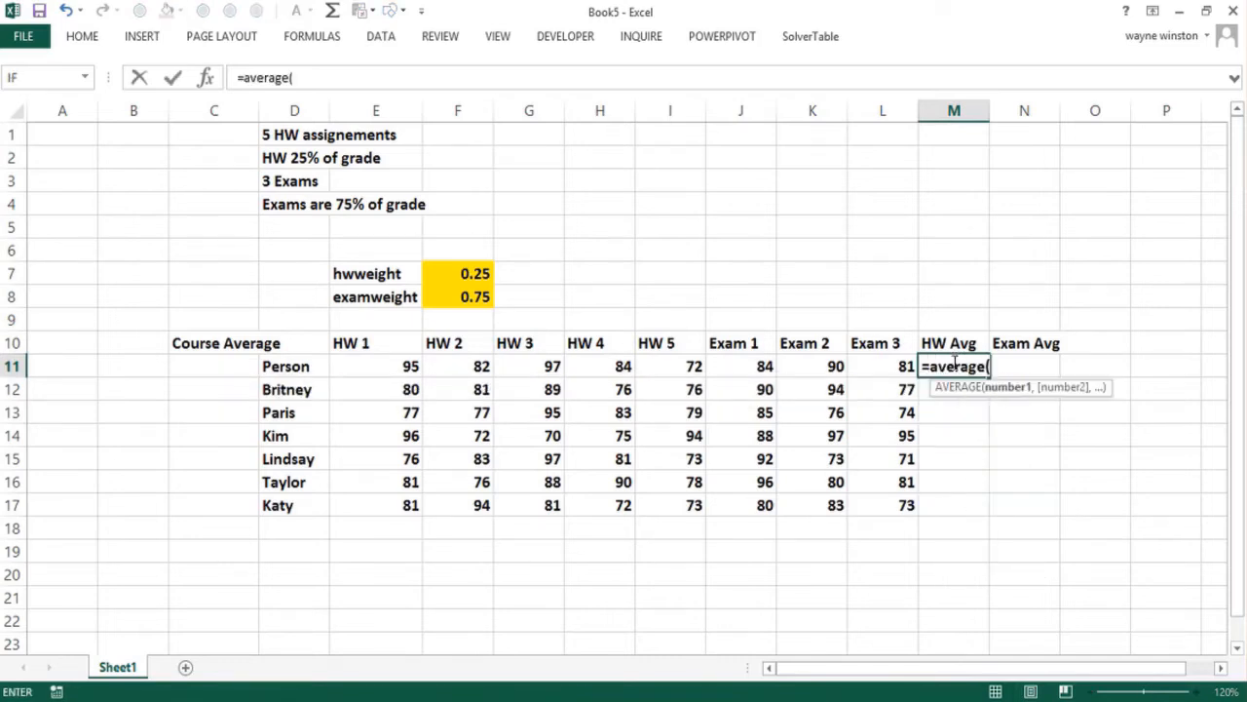
left_click_drag(404, 364, 668, 360)
type(")")
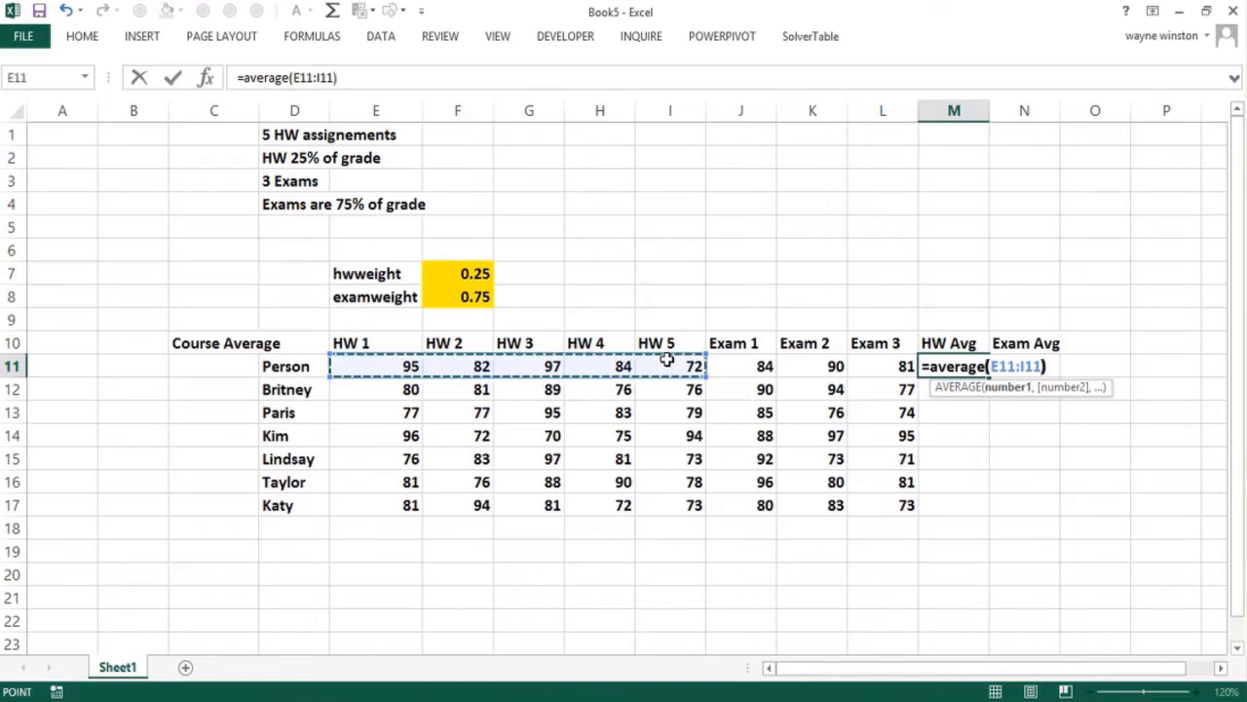
key("Return")
left_click(965, 362)
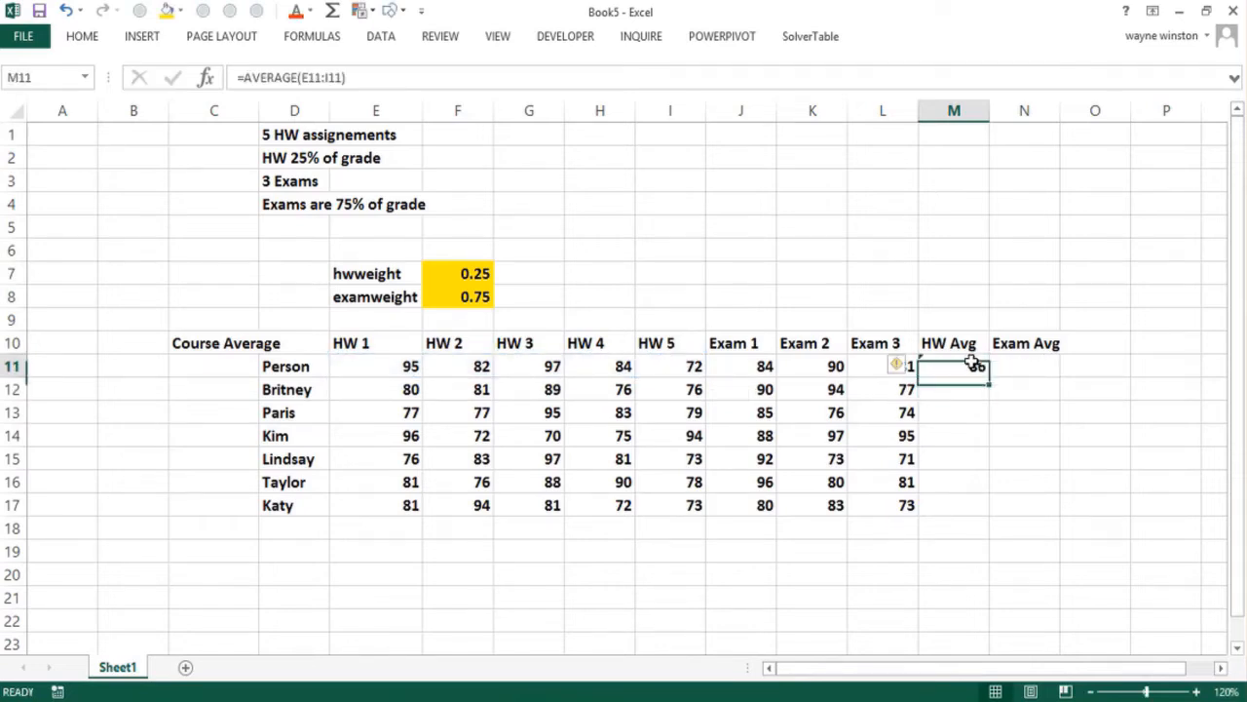
left_click_drag(991, 375, 984, 519)
Enter =AVERAGE(J11:L11) in N11 for the exam average and copy it down through N17
left_click(1025, 362)
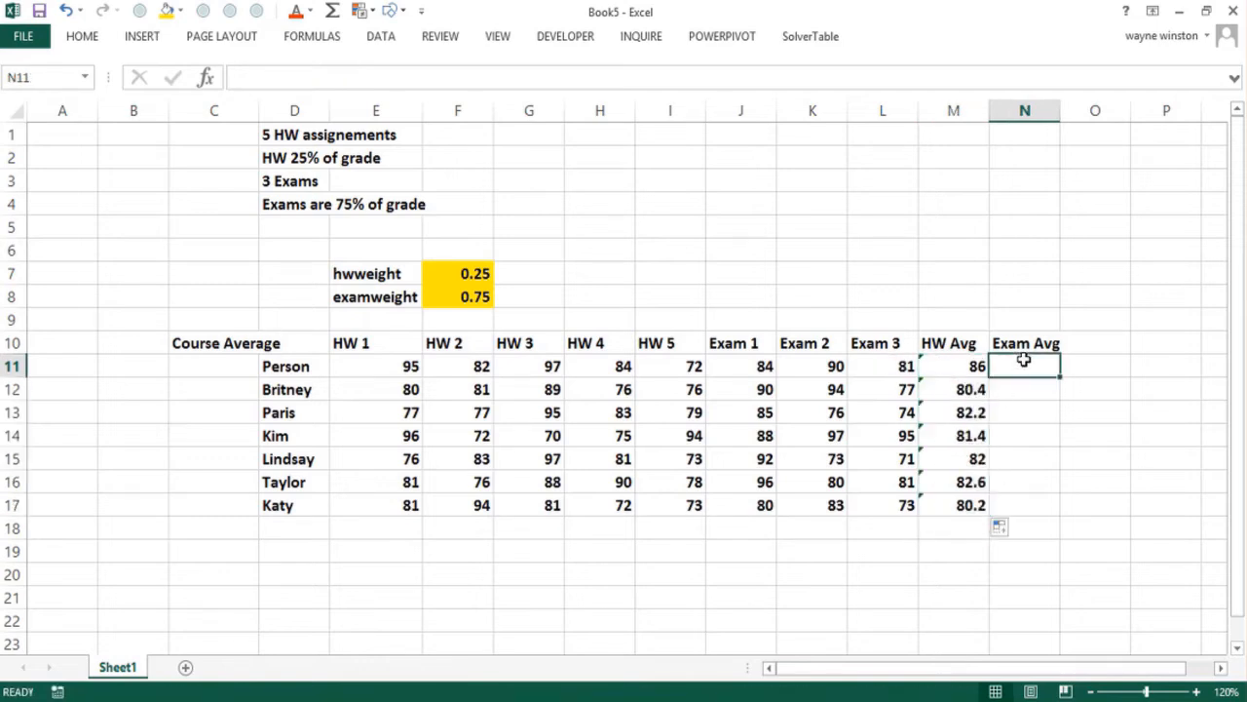
type("=averag")
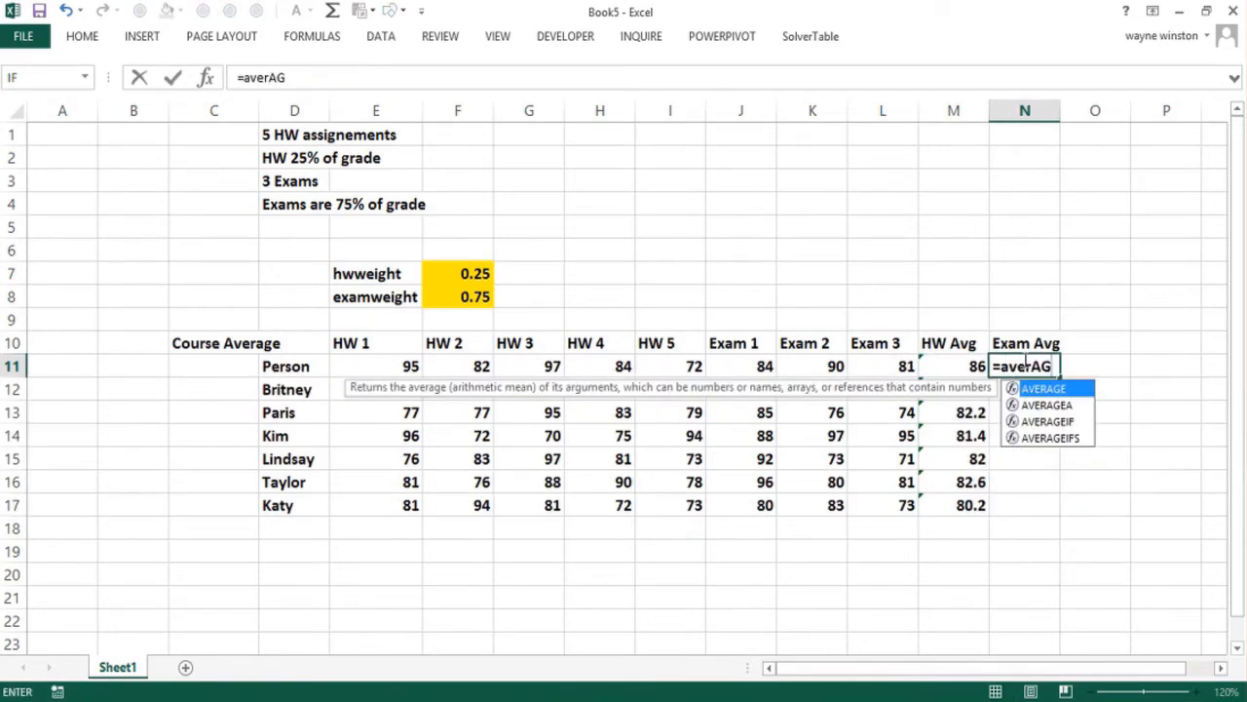
key("BackSpace")
key("BackSpace")
type("age(")
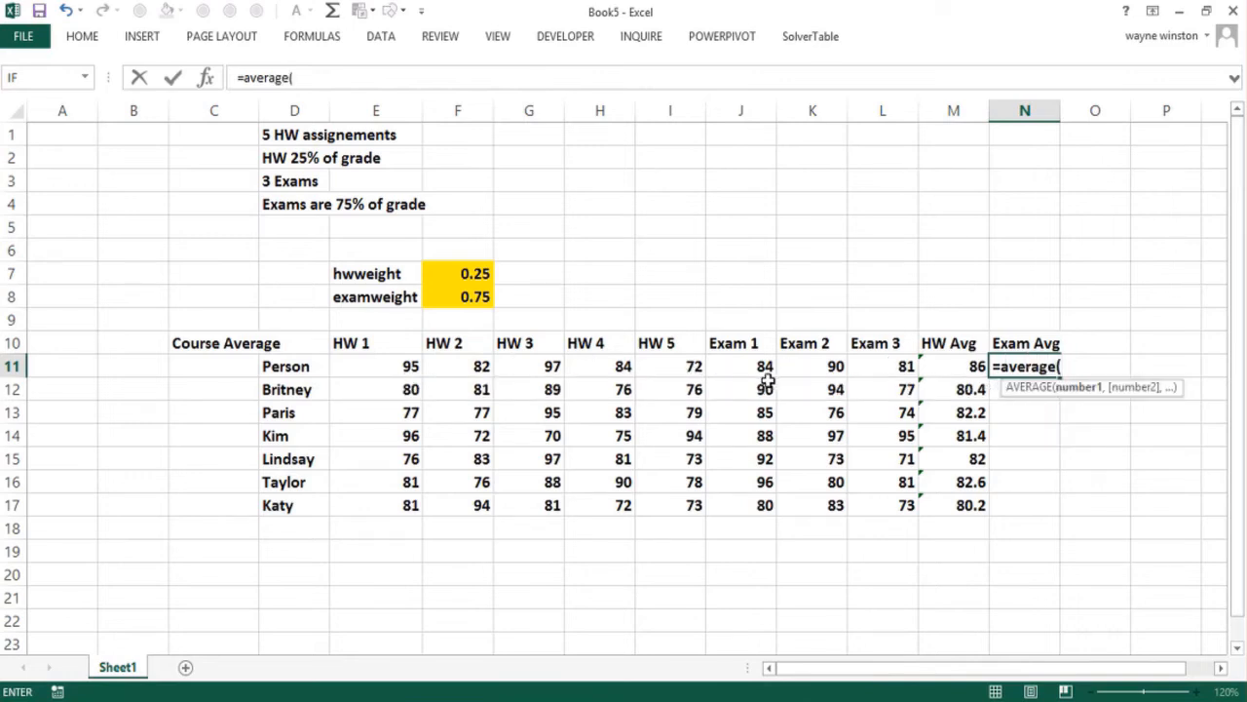
left_click_drag(764, 365, 877, 362)
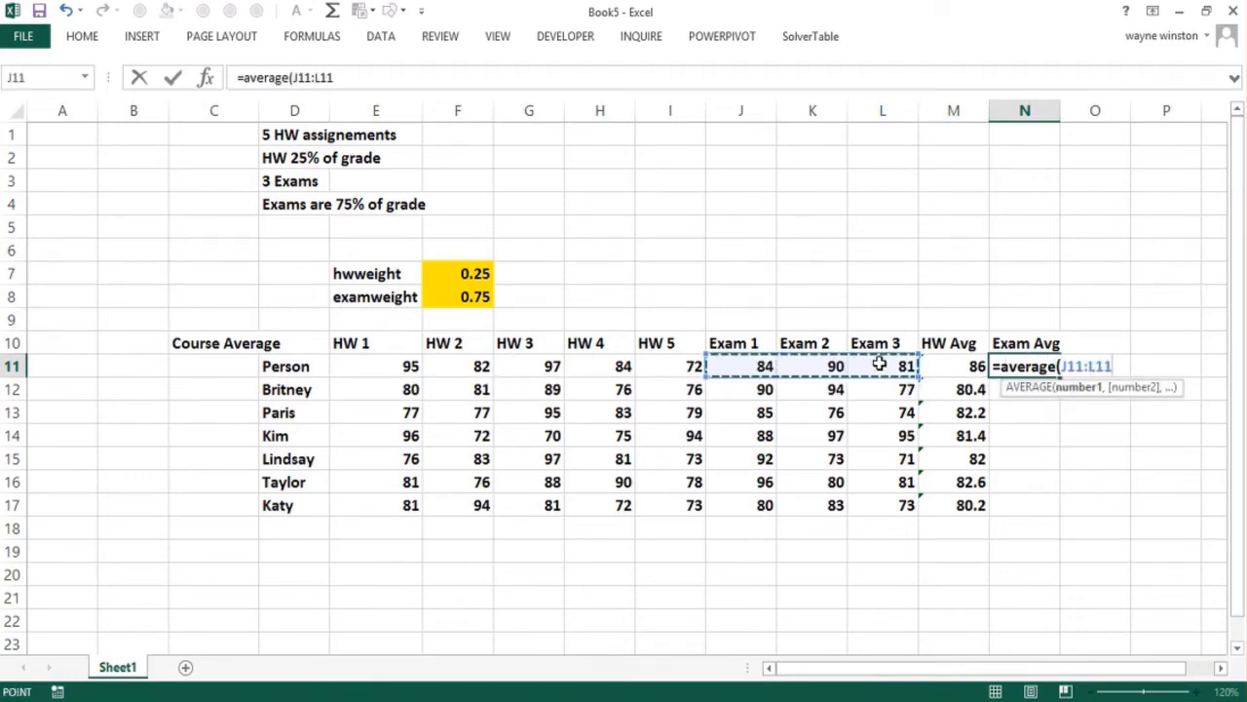
key("Return")
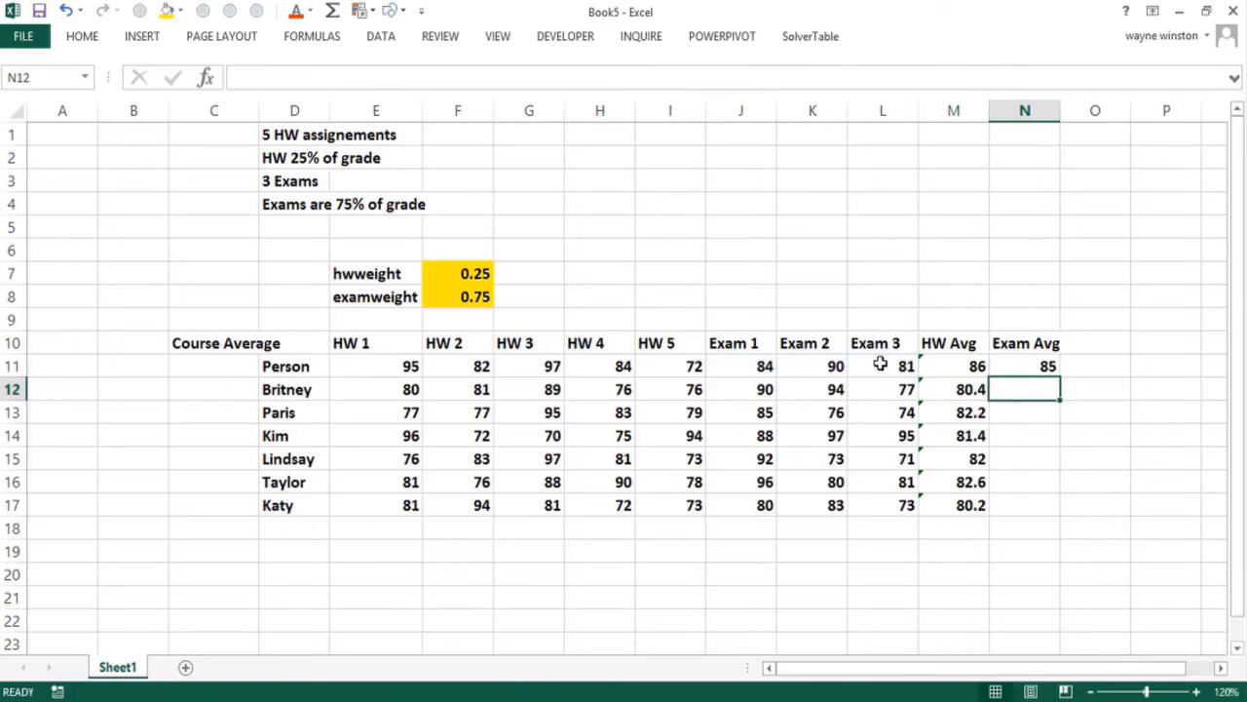
left_click(1023, 365)
left_click_drag(1058, 372, 1043, 525)
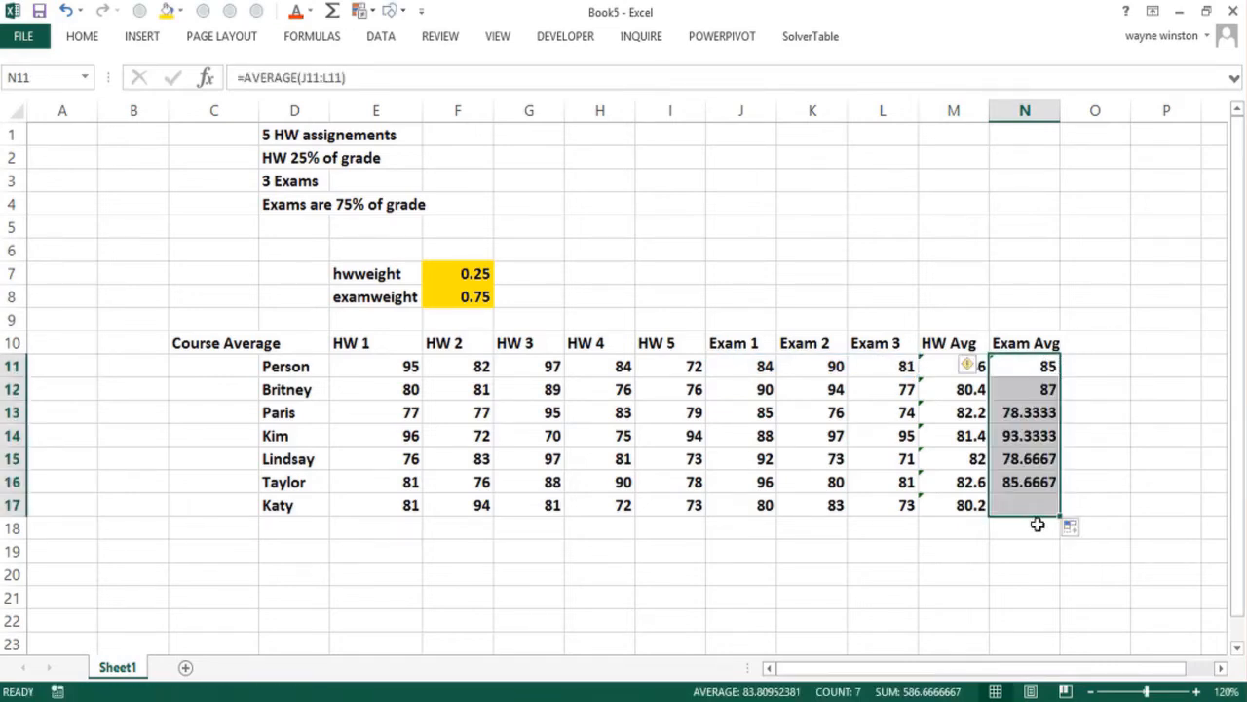
Enter =$F$7*M11+$F$8*N11 in C11 to compute the weighted course average with absolute references to the weights
left_click(197, 367)
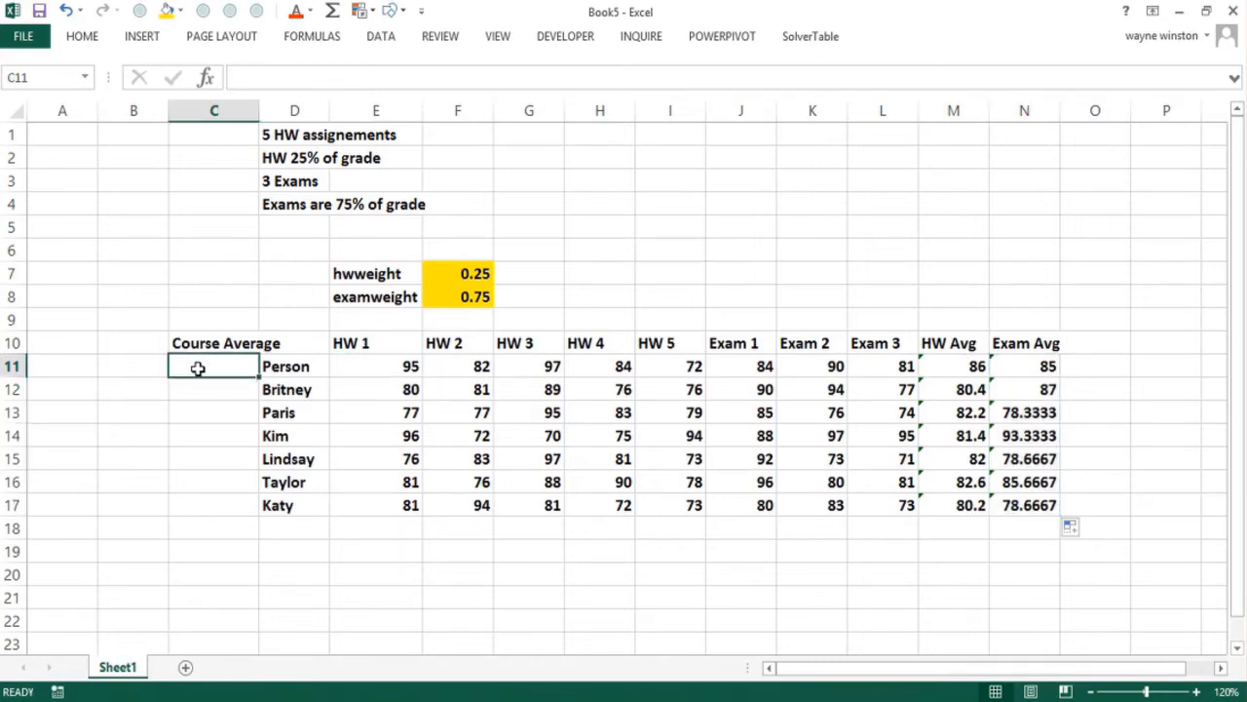
type("=")
left_click(464, 276)
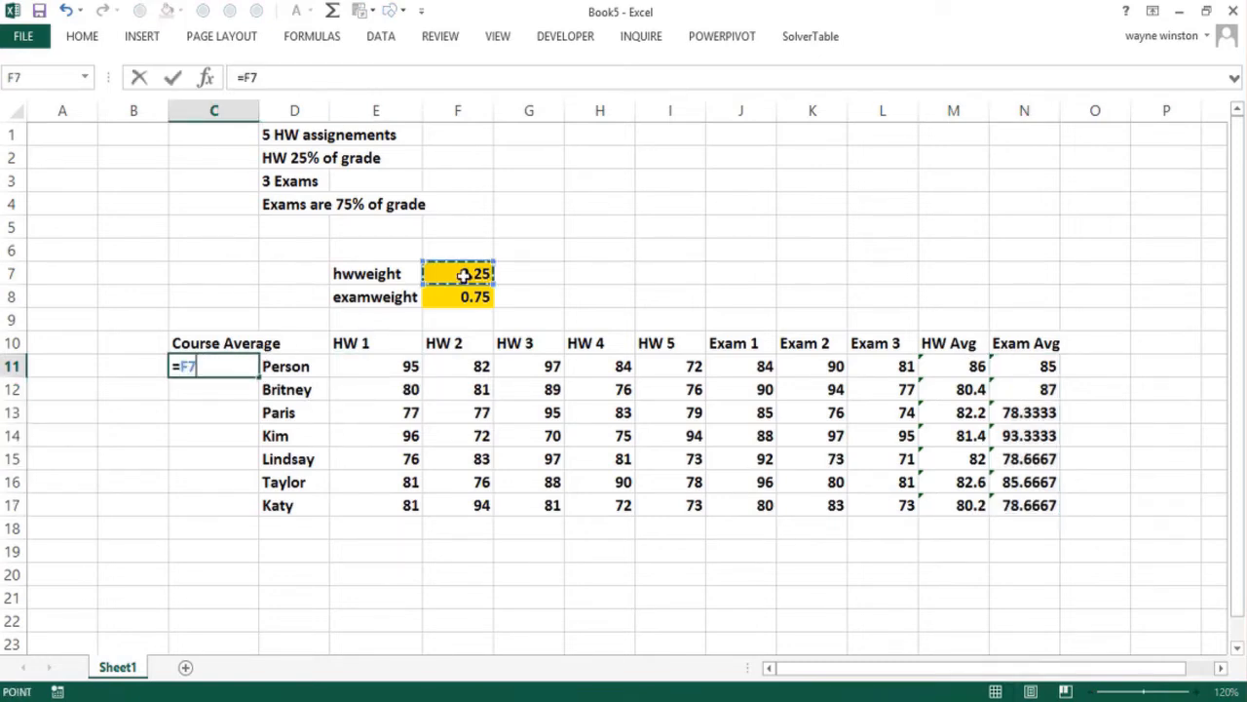
key("F4")
type("*")
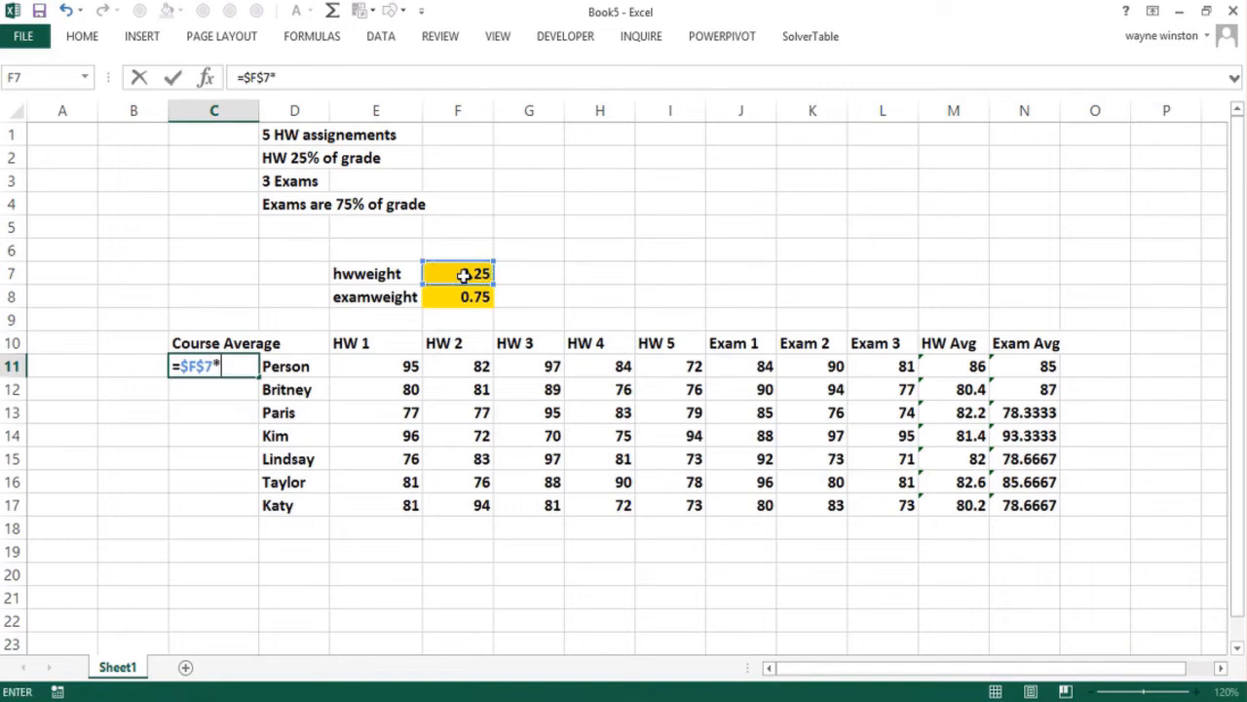
left_click(947, 362)
type("+")
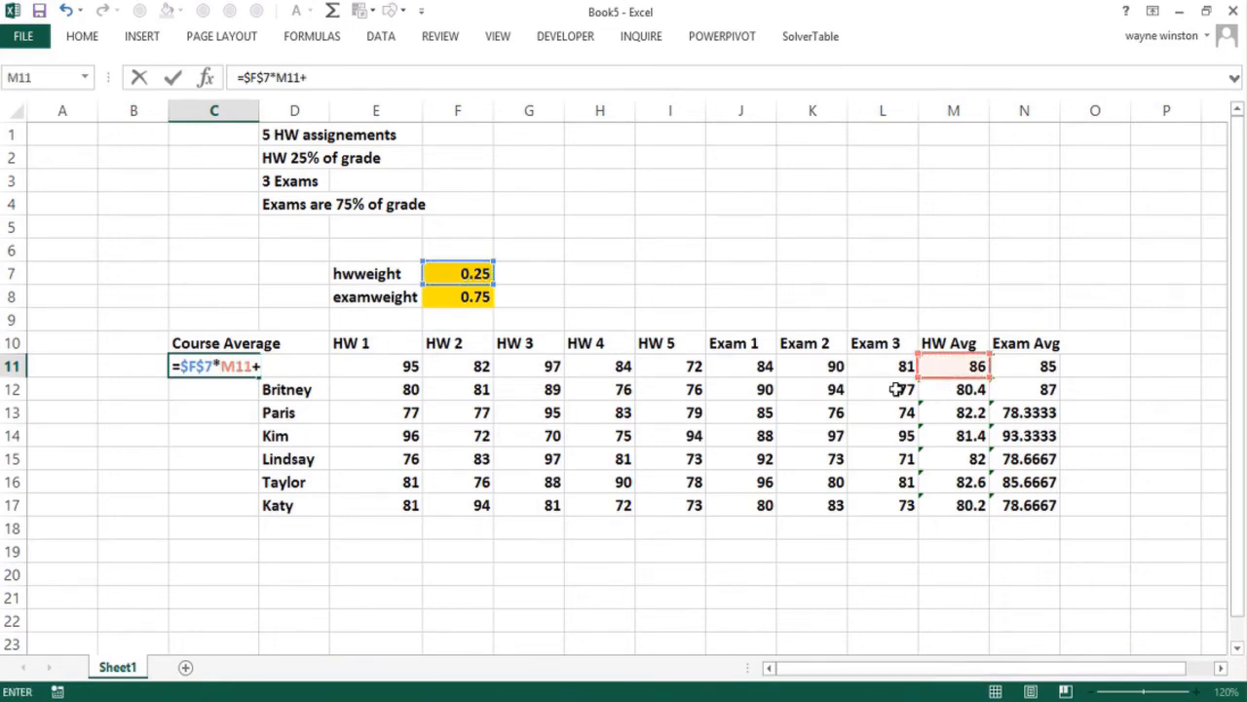
left_click(462, 294)
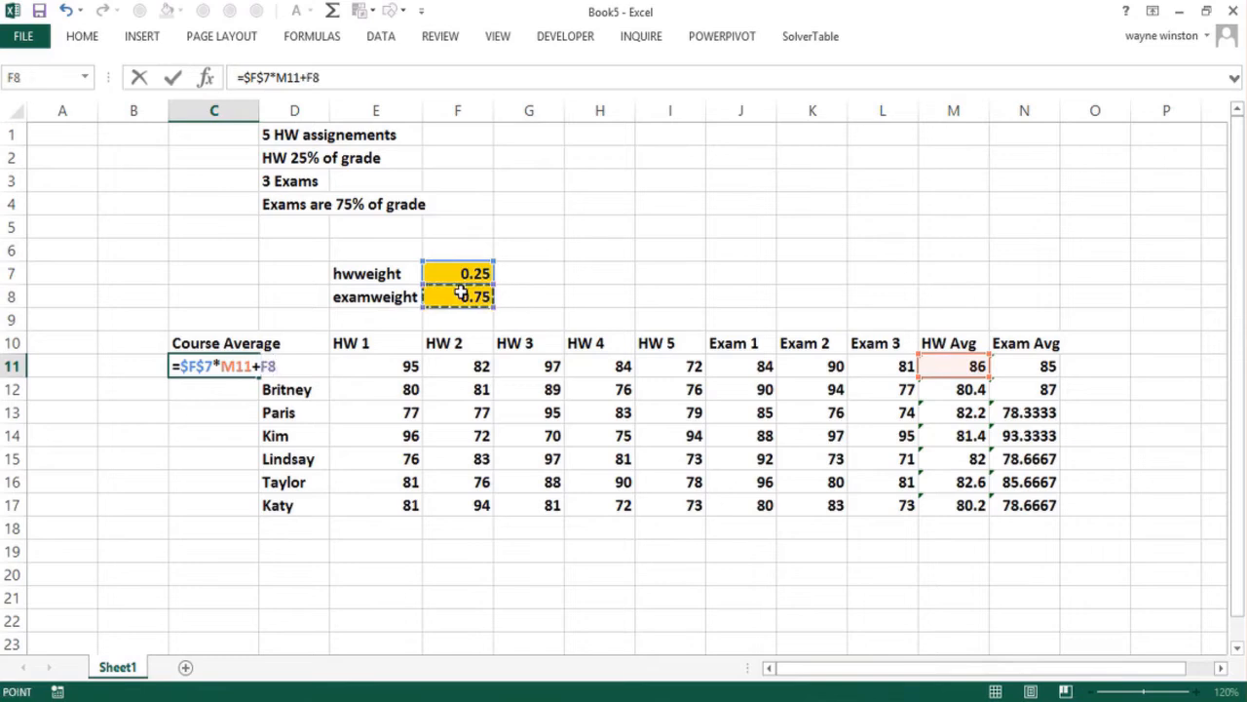
key("F4")
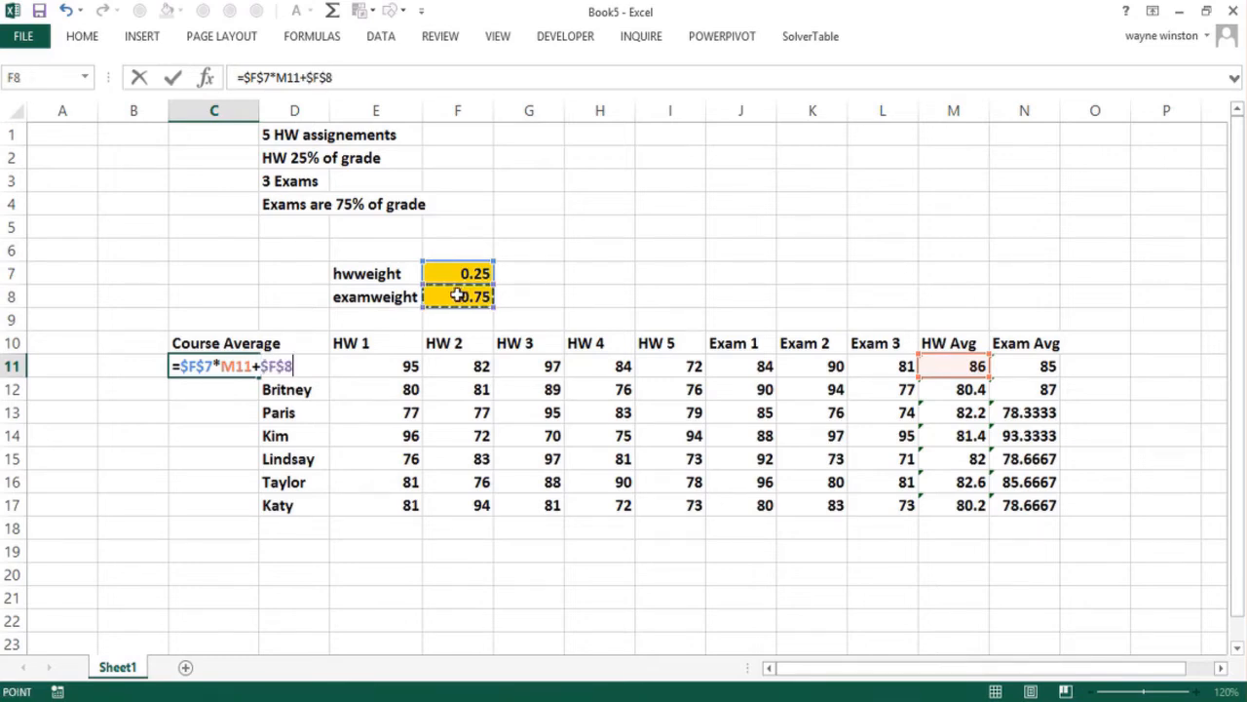
type("*")
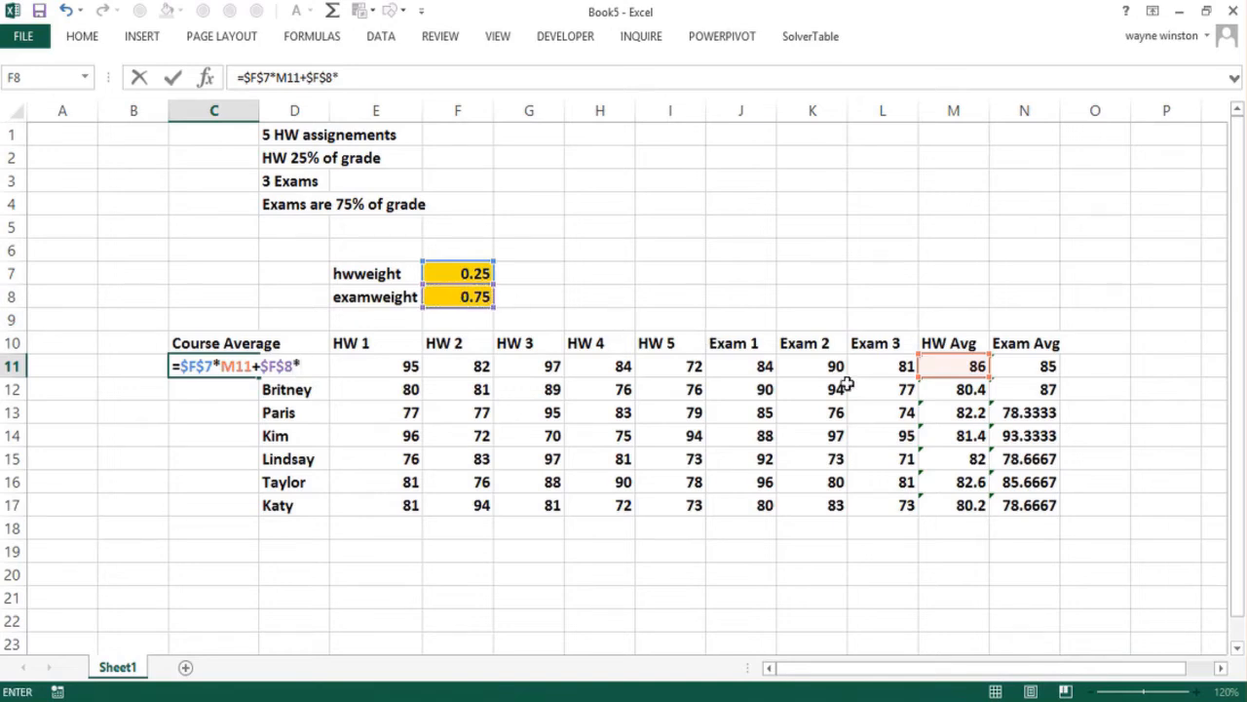
left_click(1007, 365)
key("Return")
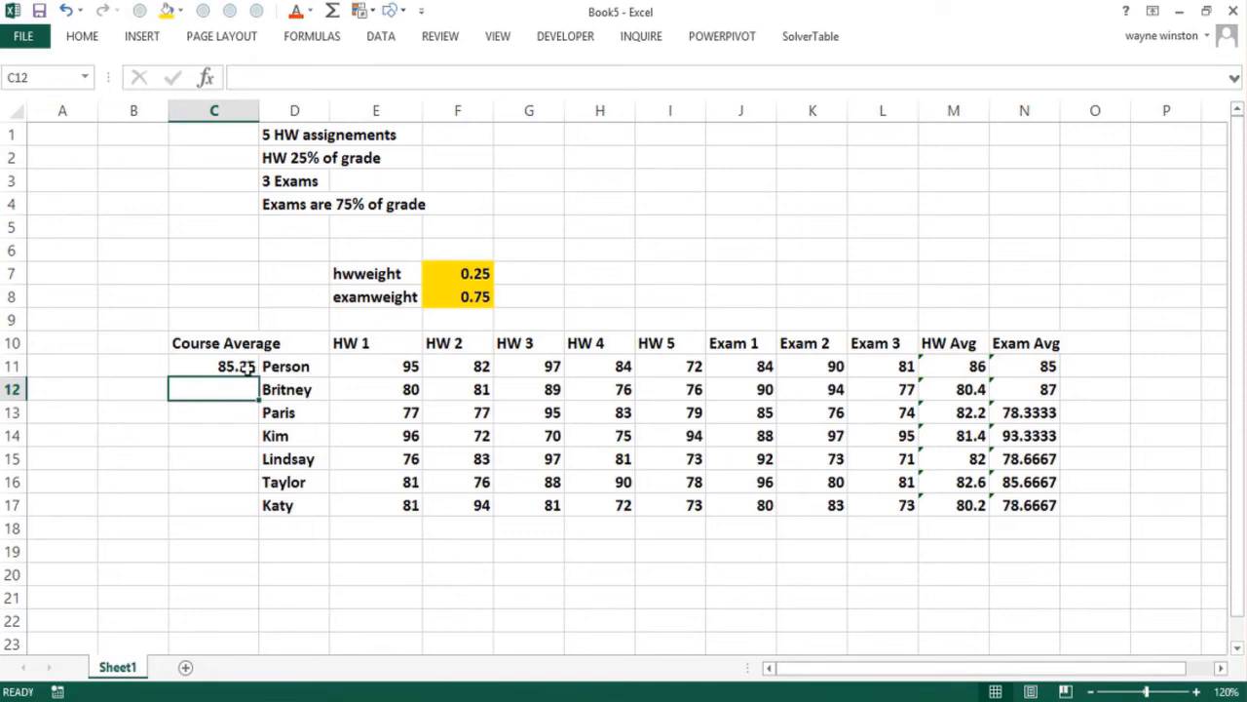
Replace the misplaced label in D11 with the first student's name and enter the header Person in D10
left_click(244, 366)
left_click(290, 366)
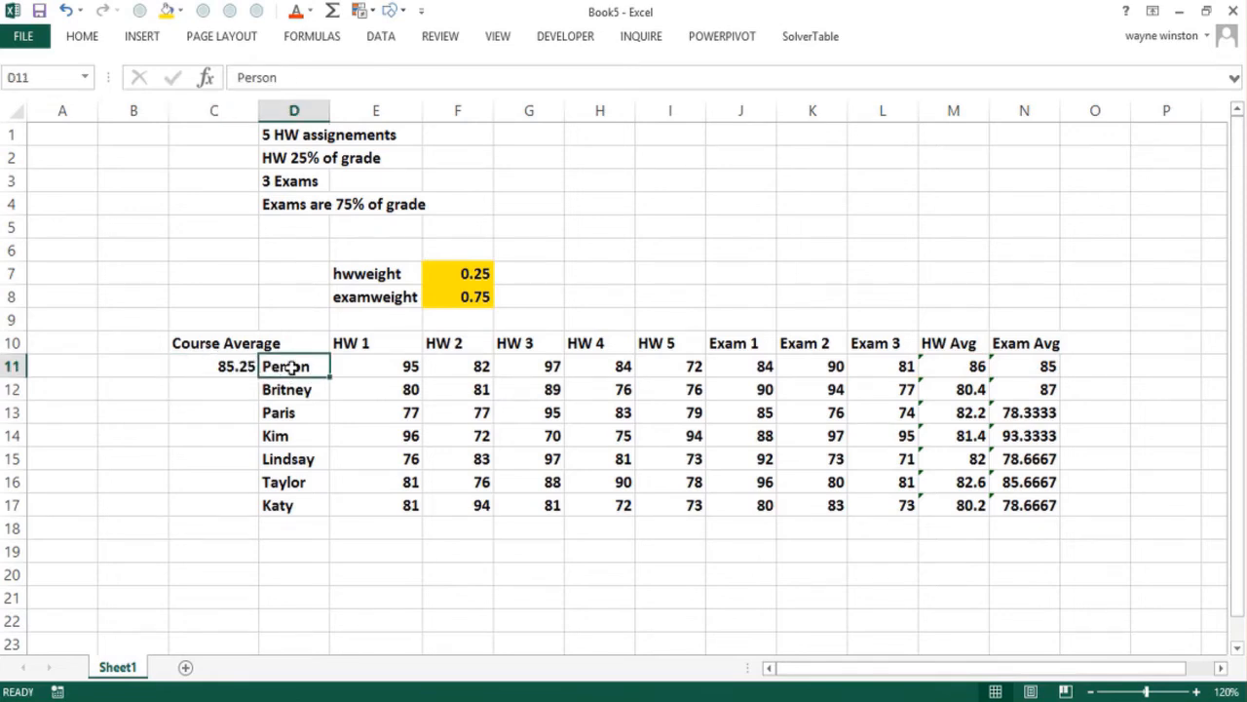
type("K")
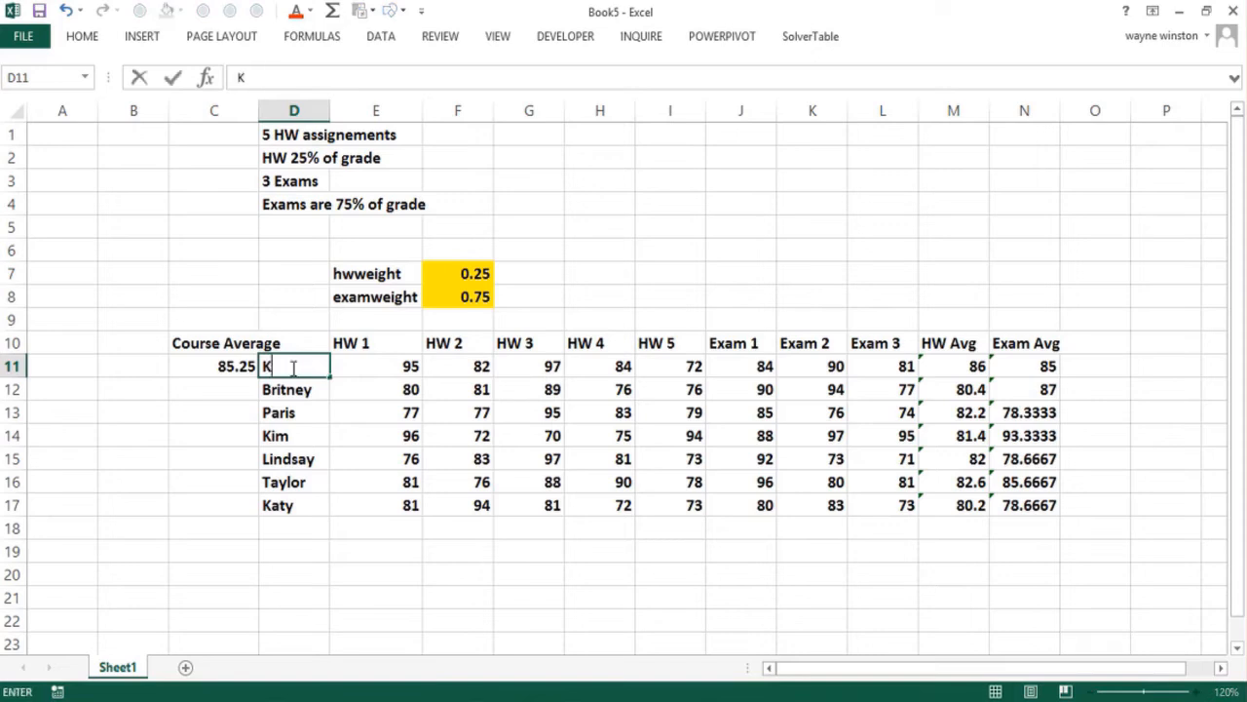
type("hloe")
key("Return")
left_click(305, 344)
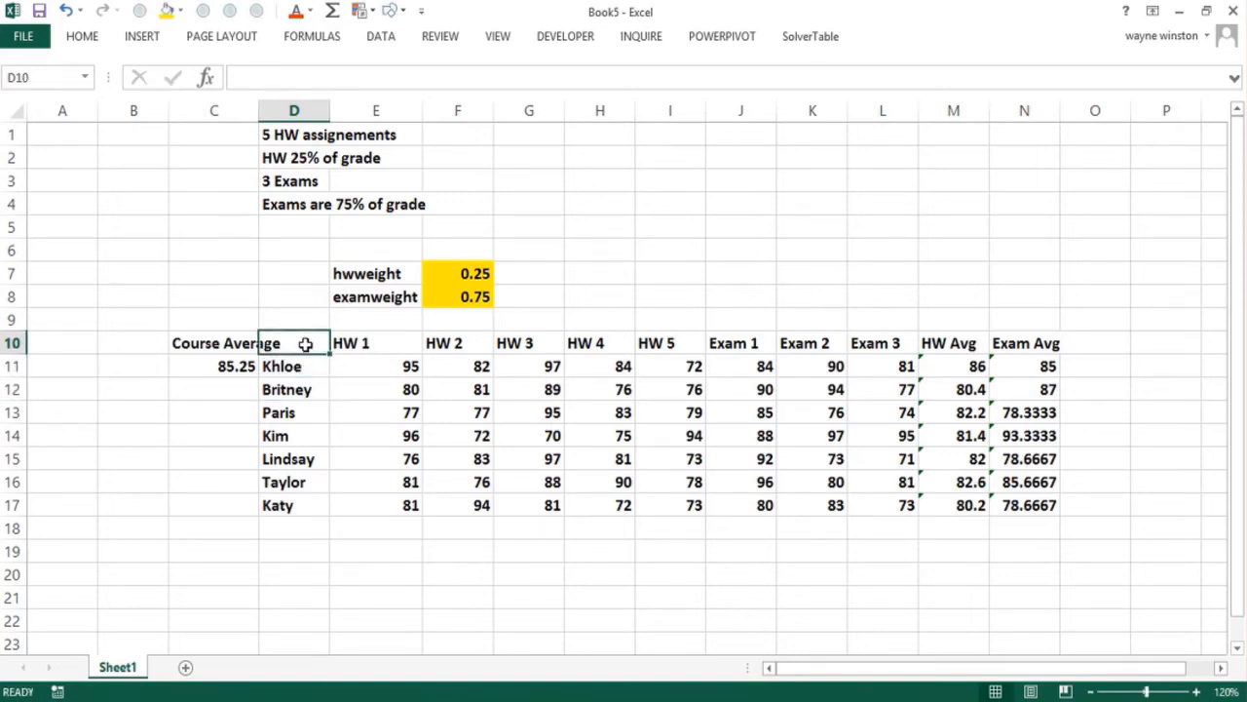
type("Person")
key("Return")
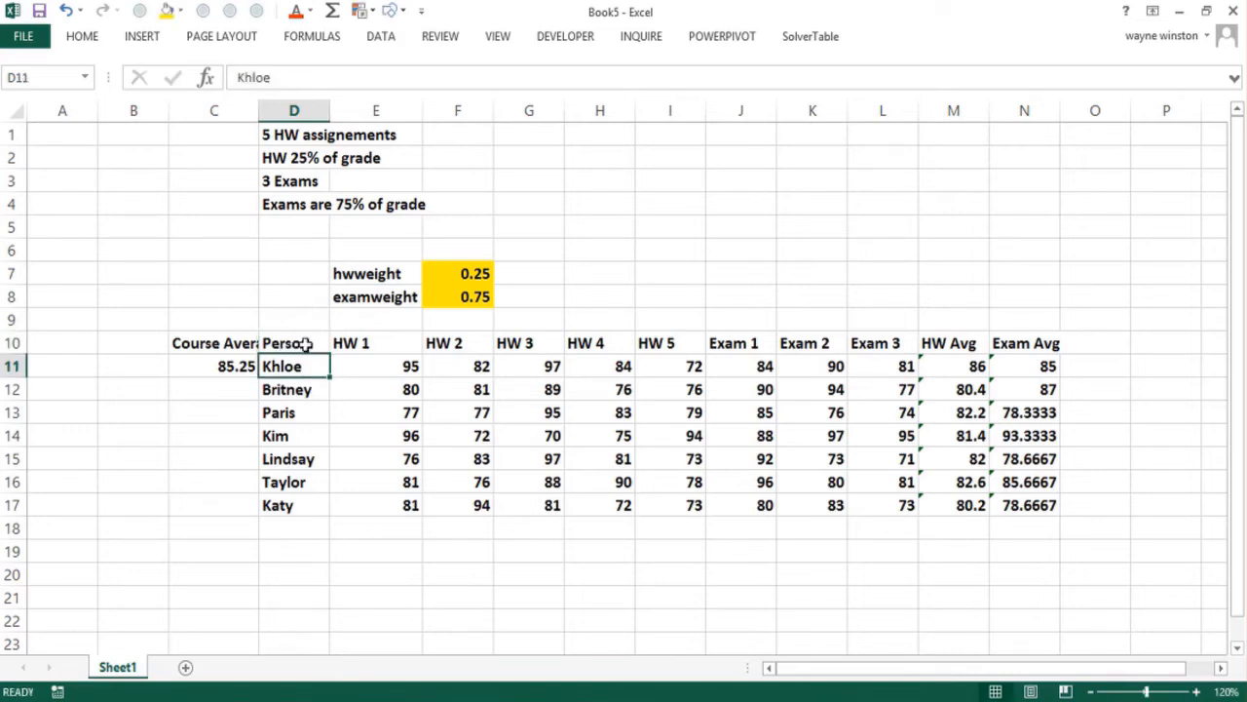
left_click(305, 344)
Copy the course average formula from C11 down through C17
left_click(239, 367)
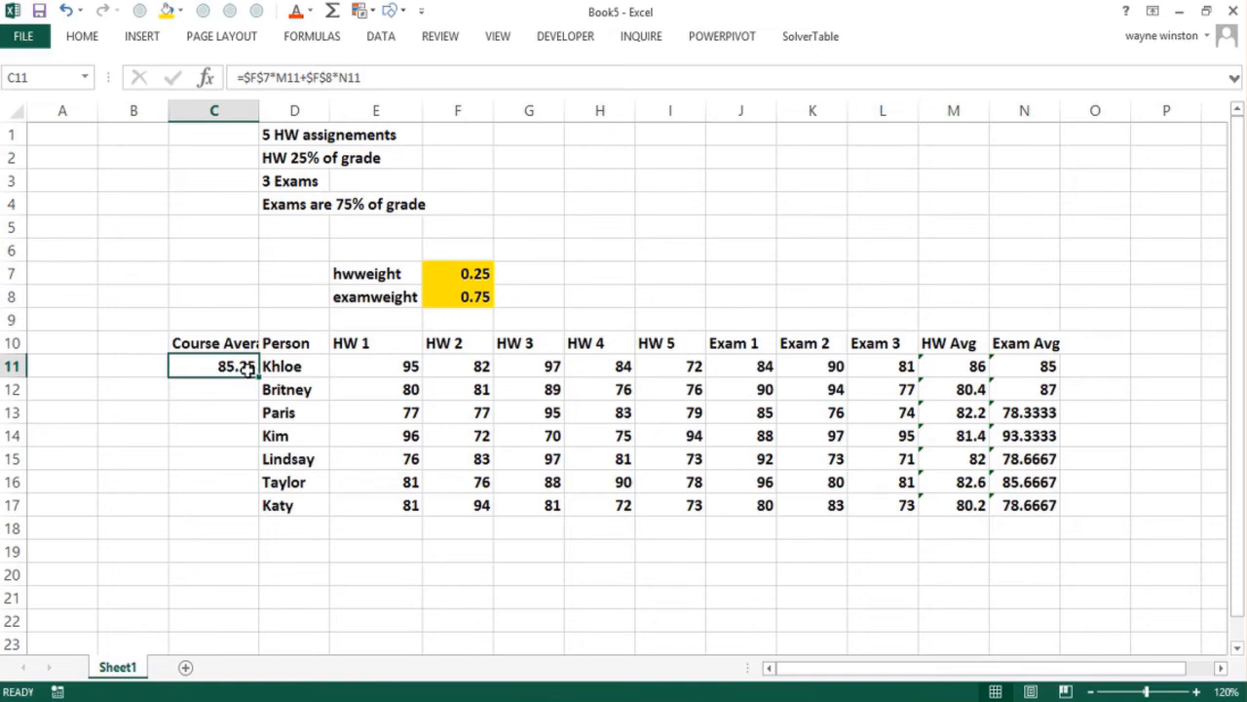
left_click_drag(259, 377, 237, 525)
left_click(235, 526)
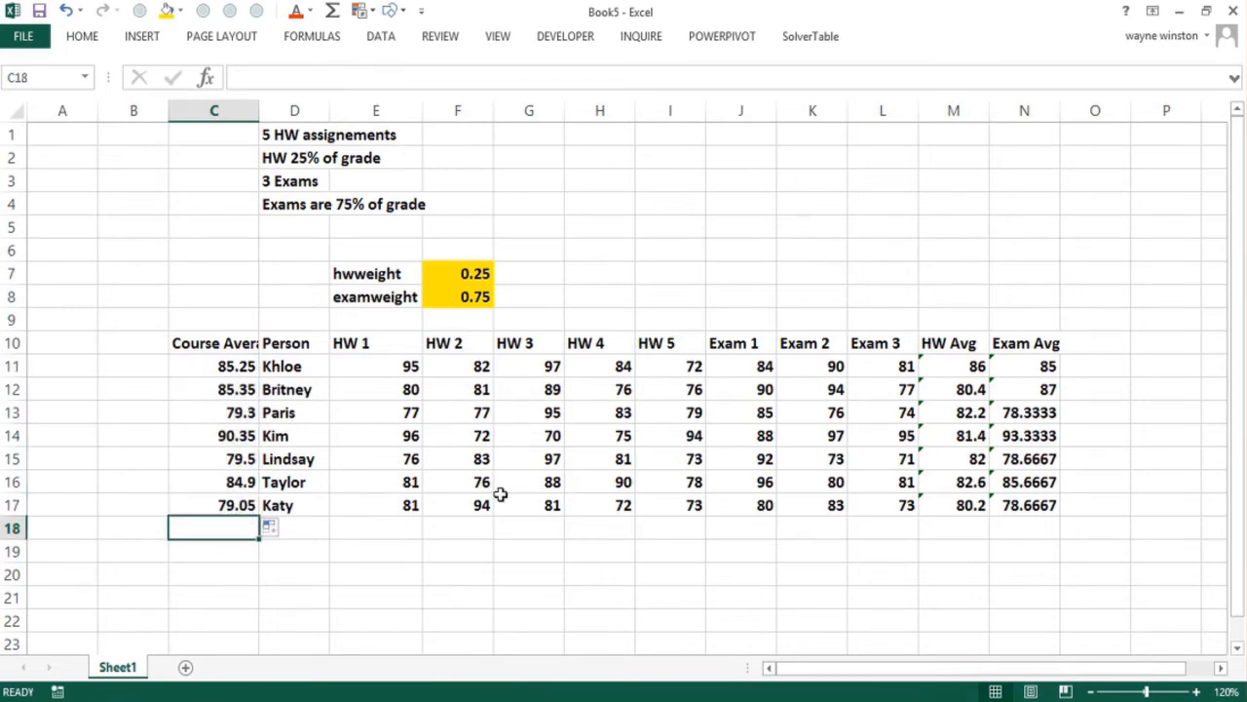
Change the row 17 student's Exam 1 score to 98 and Exam 3 score to 95
left_click(756, 506)
type("98")
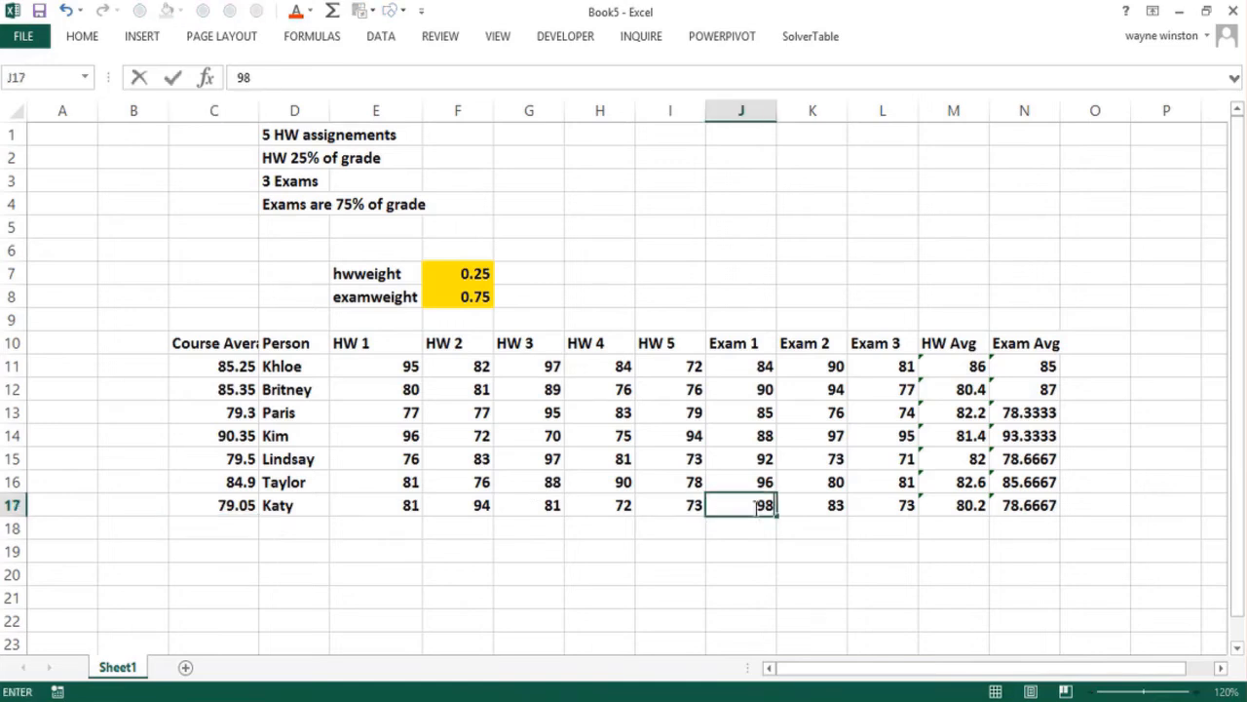
key("Return")
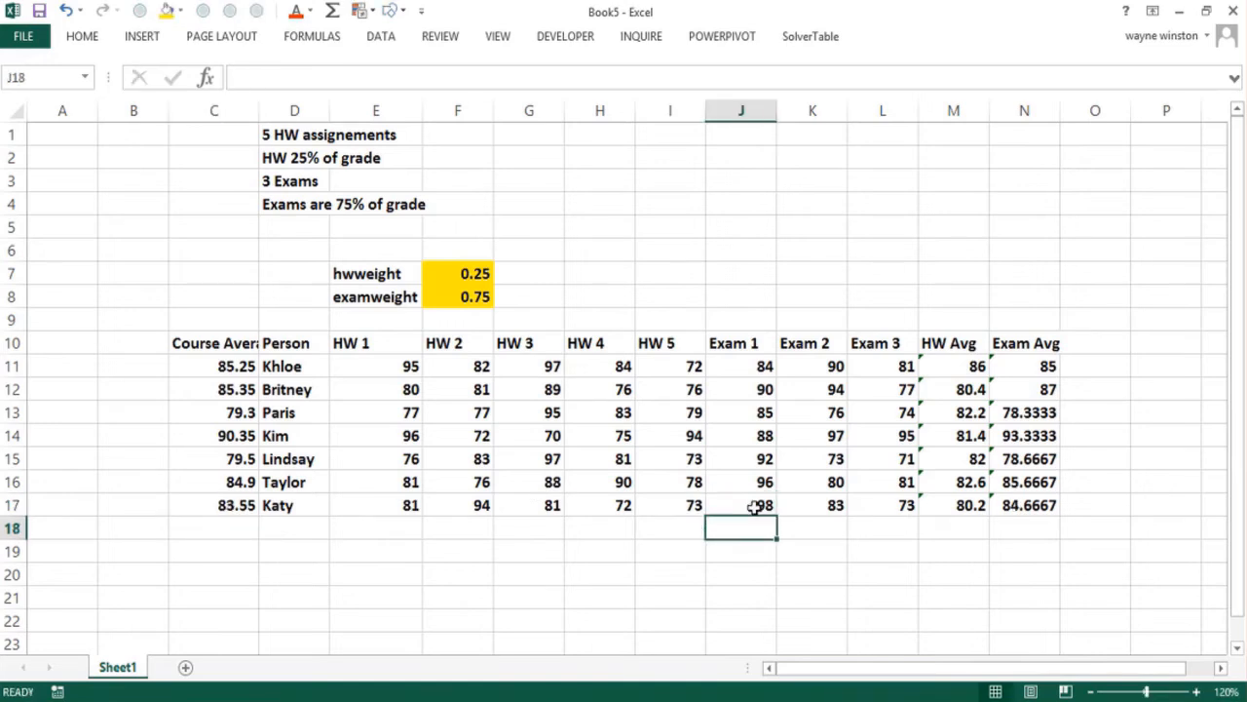
left_click(869, 504)
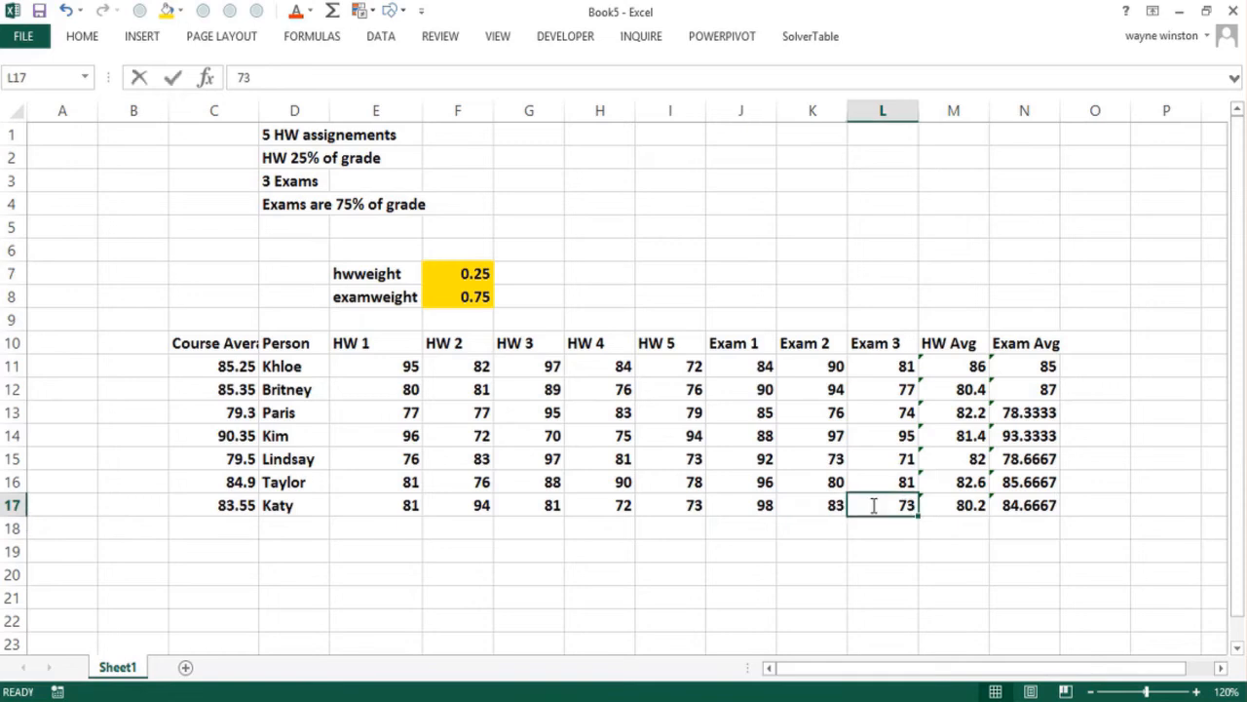
type("95")
key("Return")
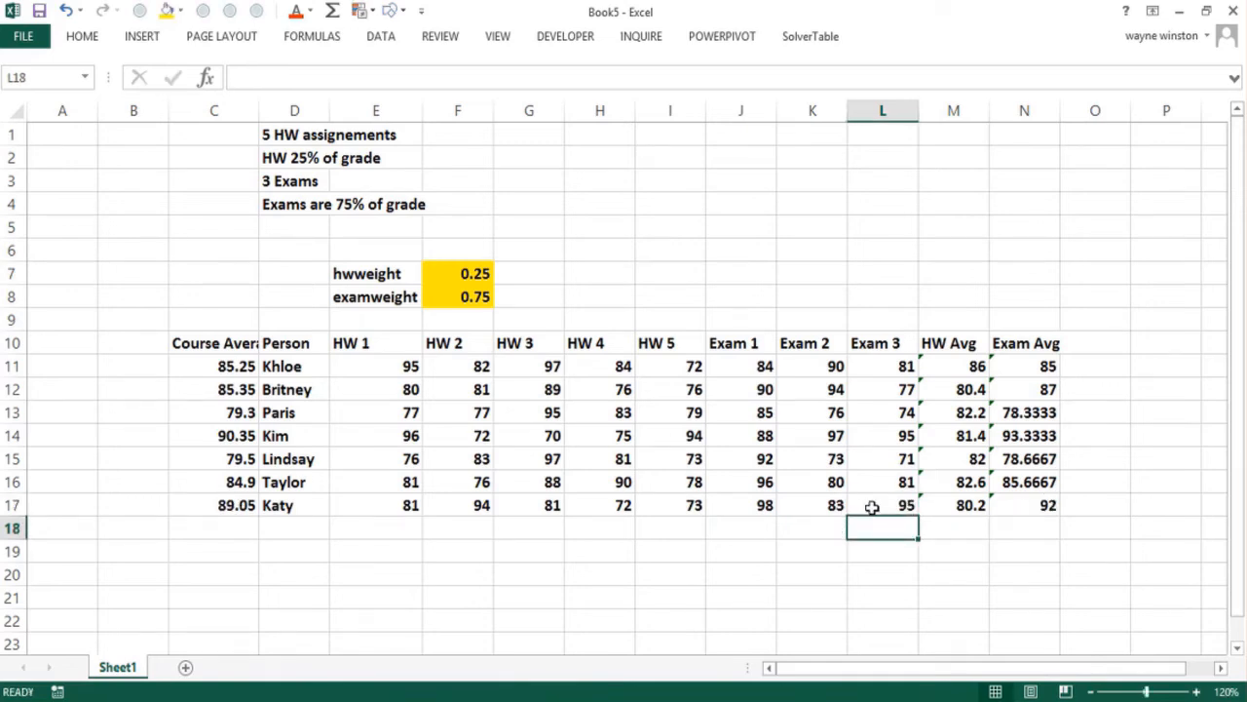
Change the row 14 student's Exam 2 score to 57 and Exam 3 score to 45
left_click(800, 434)
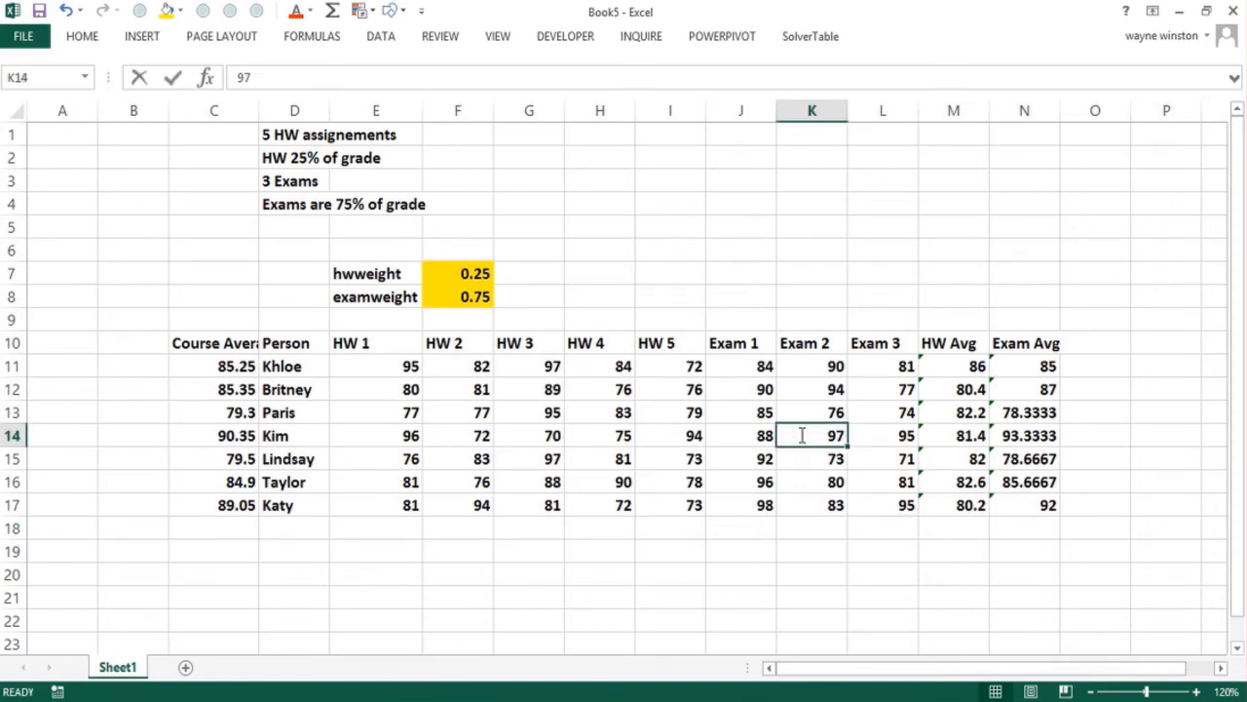
type("57")
key("Return")
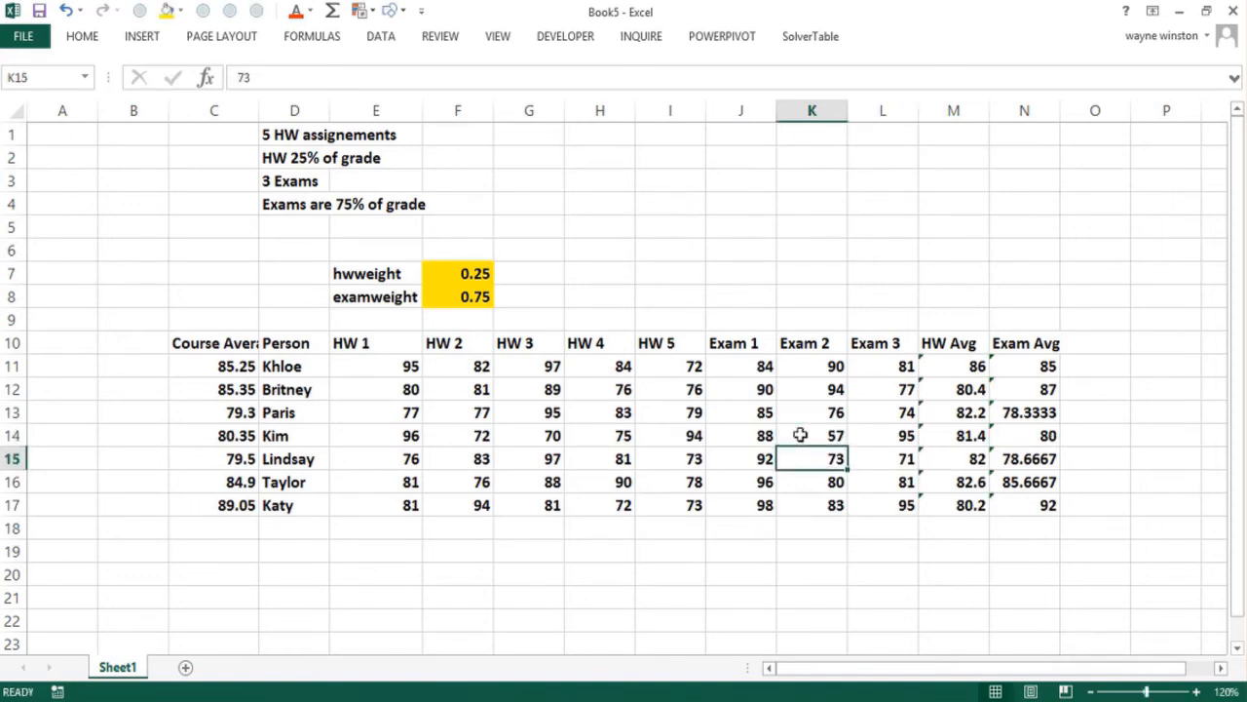
left_click(625, 566)
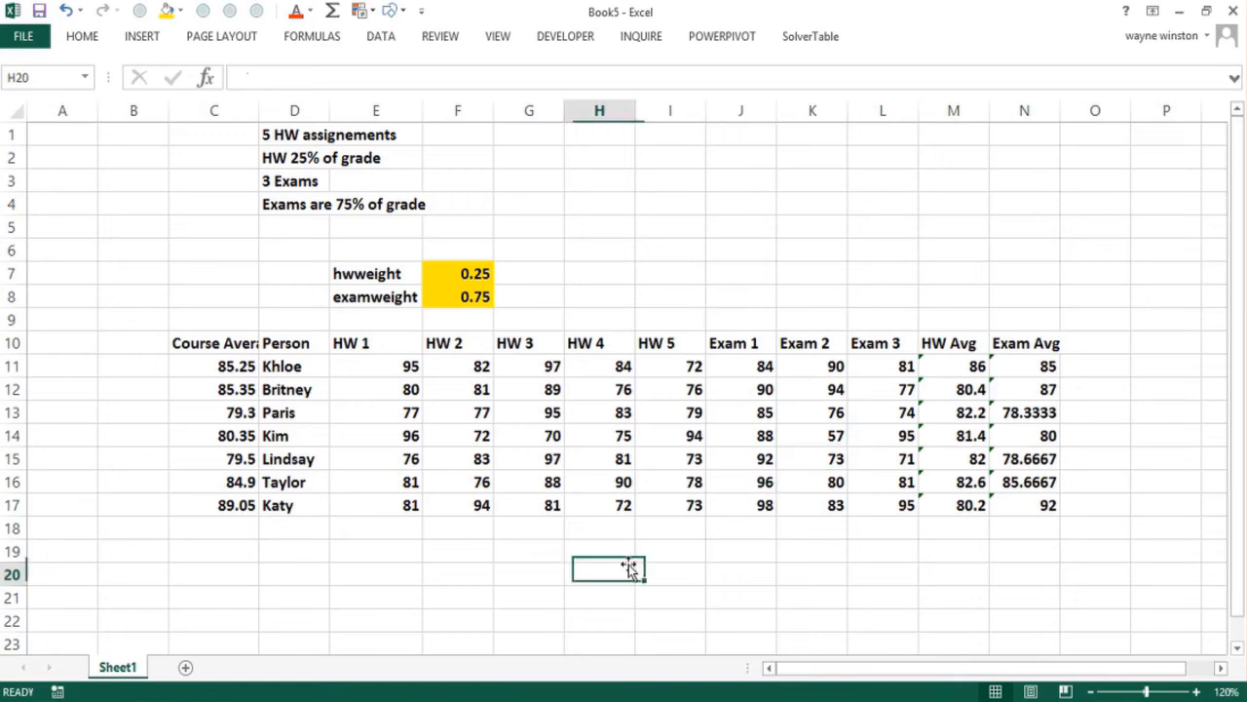
left_click(864, 434)
double_click(870, 434)
key("BackSpace")
key("BackSpace")
type("45")
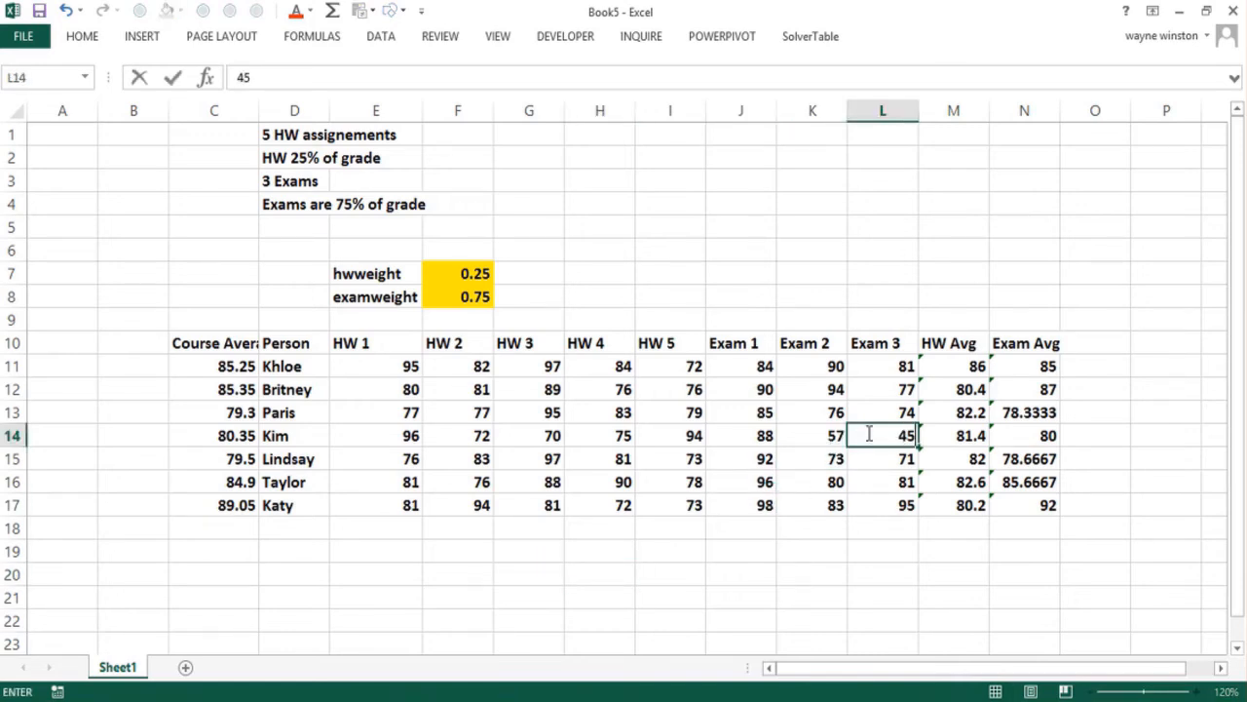
key("Return")
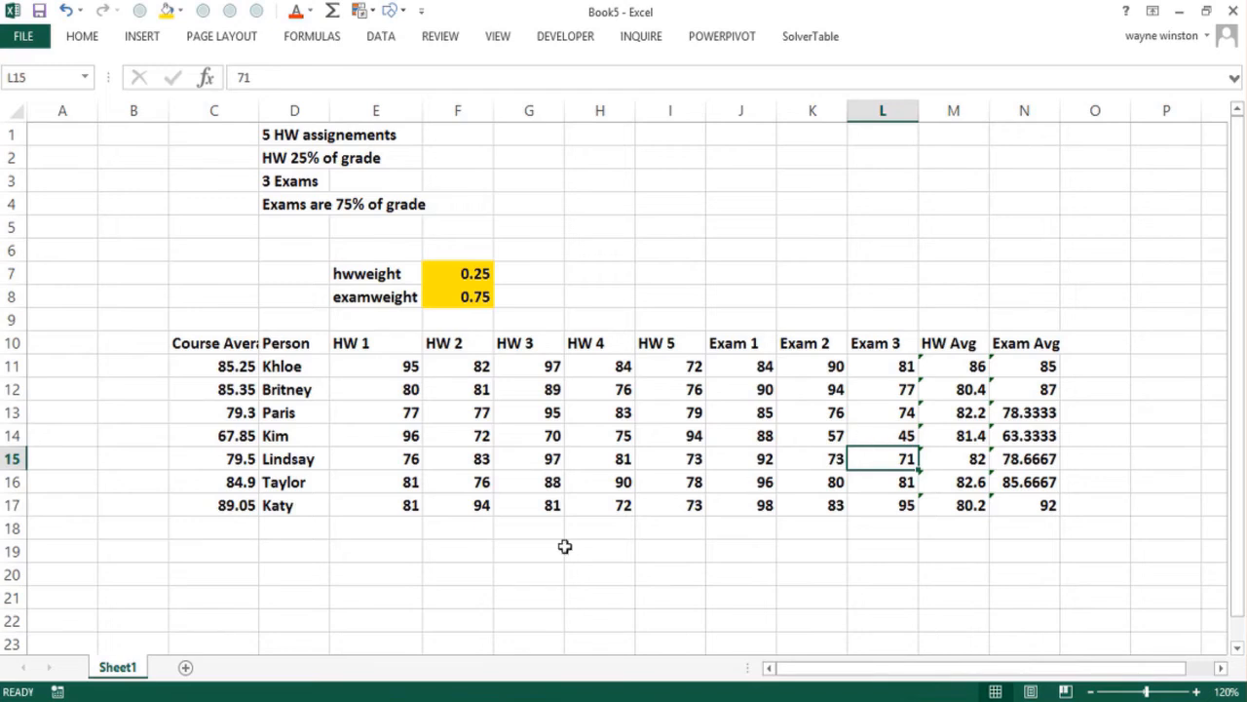
left_click(415, 530)
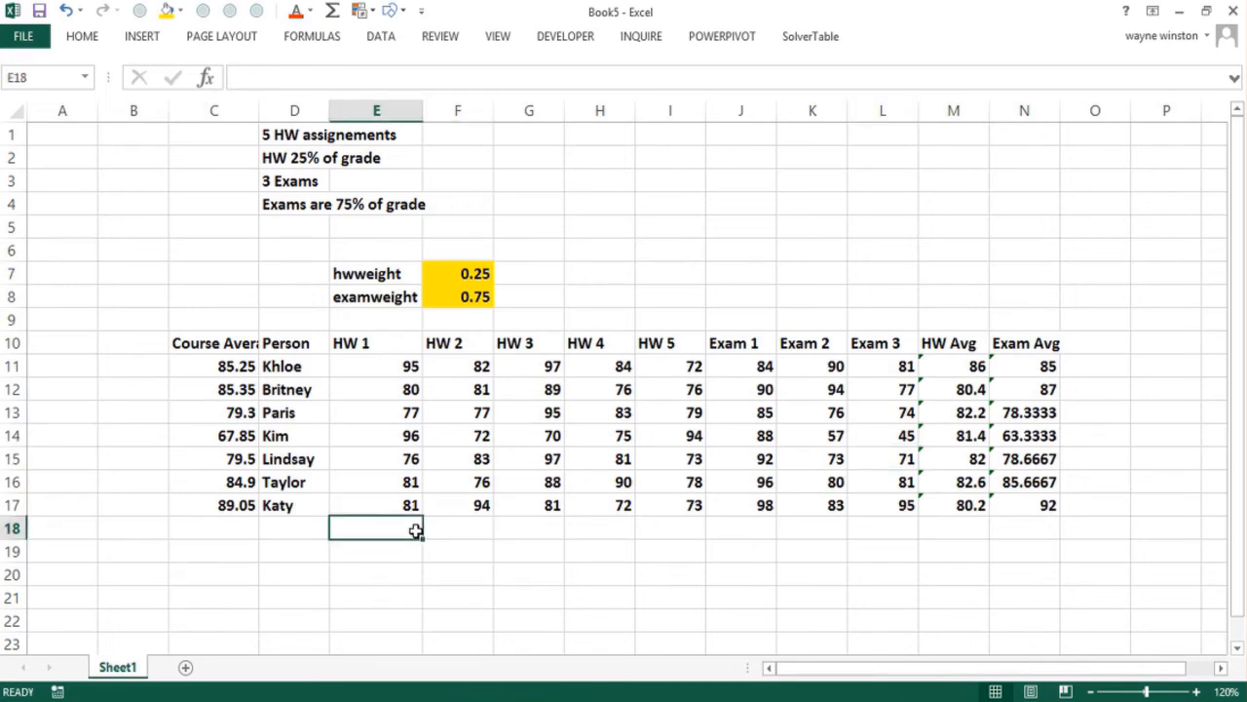
Set the homework weight in F7 to .1 and the exam weight in F8 to .9
left_click(470, 270)
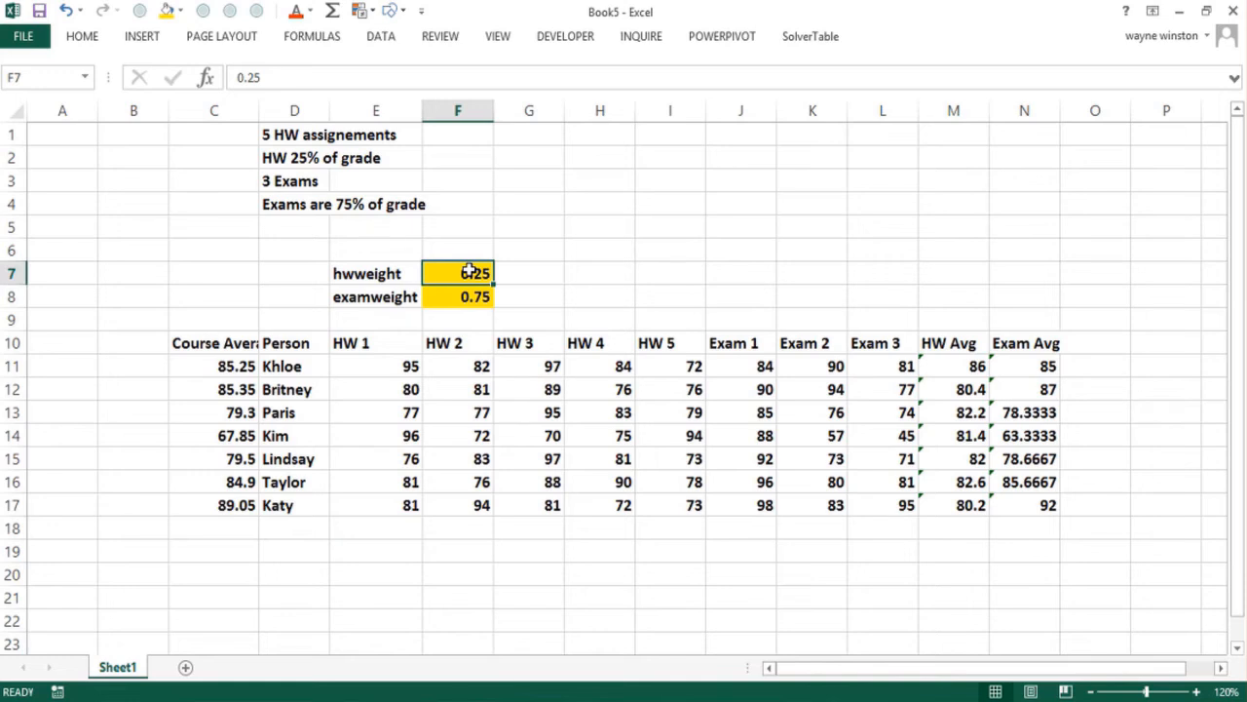
type(".")
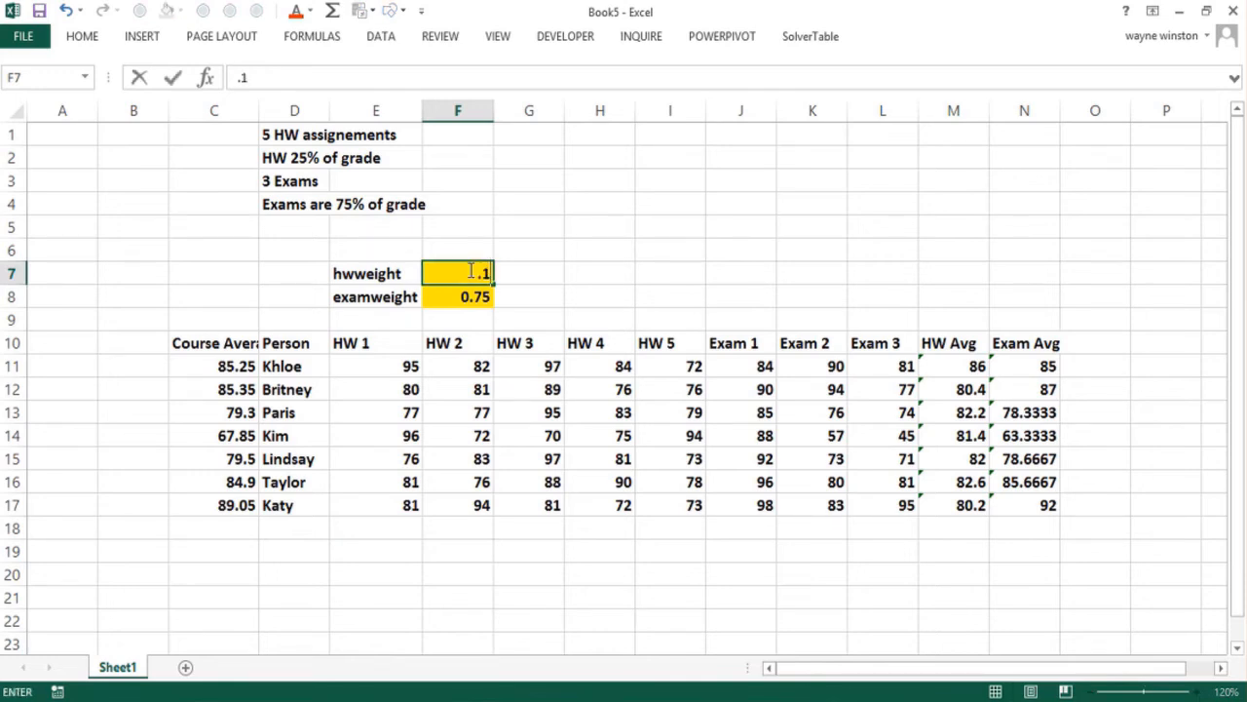
type("1")
key("Return")
type(".")
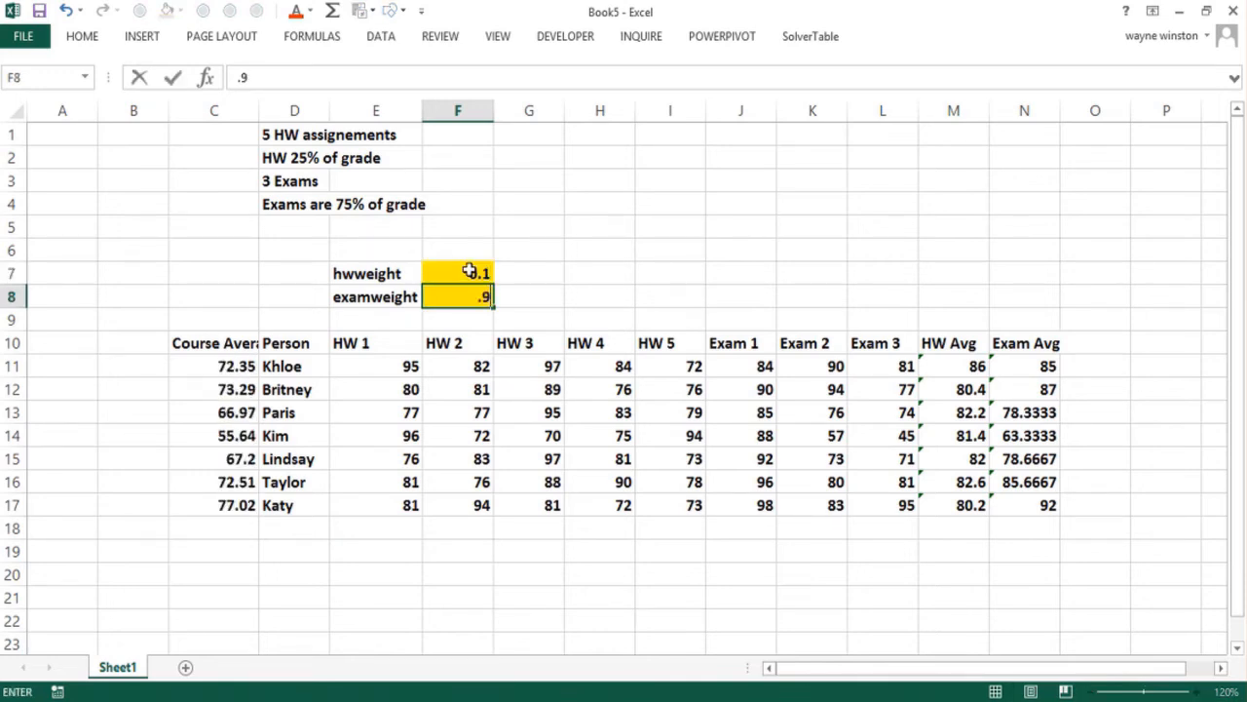
type("9")
key("Return")
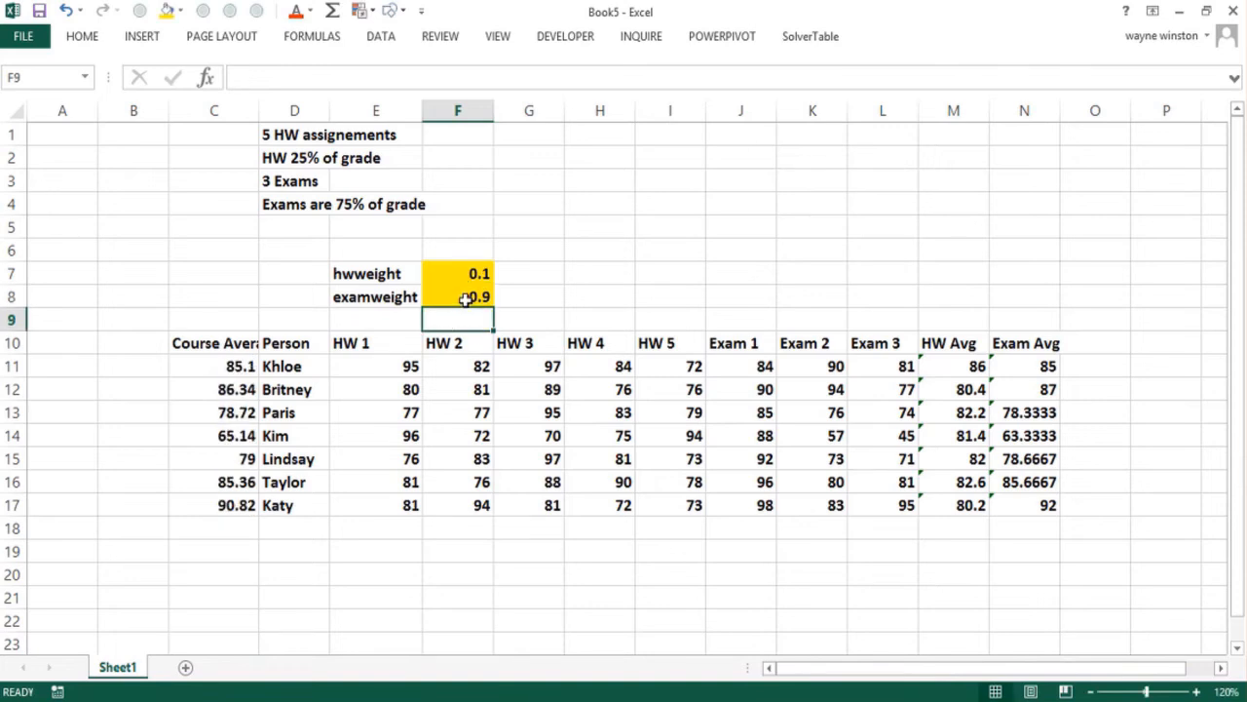
left_click(467, 297)
left_click(457, 273)
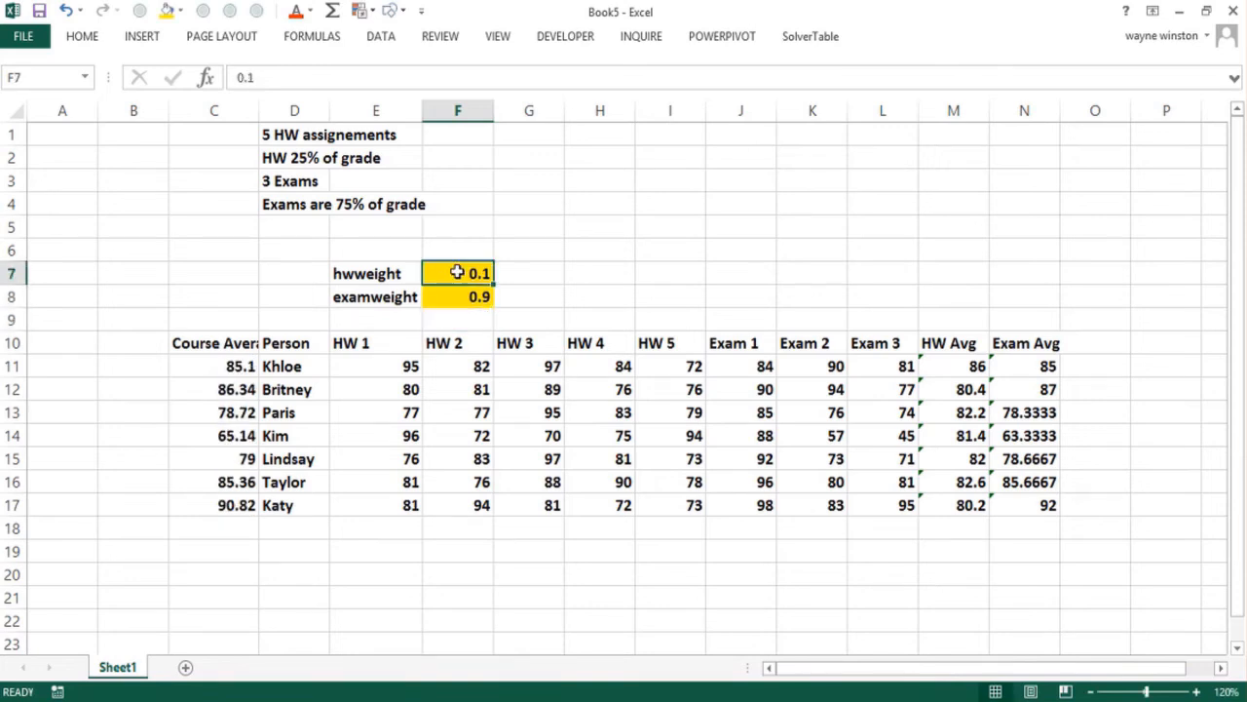
Set the homework weight in F7 to .5 and the exam weight in F8 to .5
type(".5")
key("Return")
type(".5")
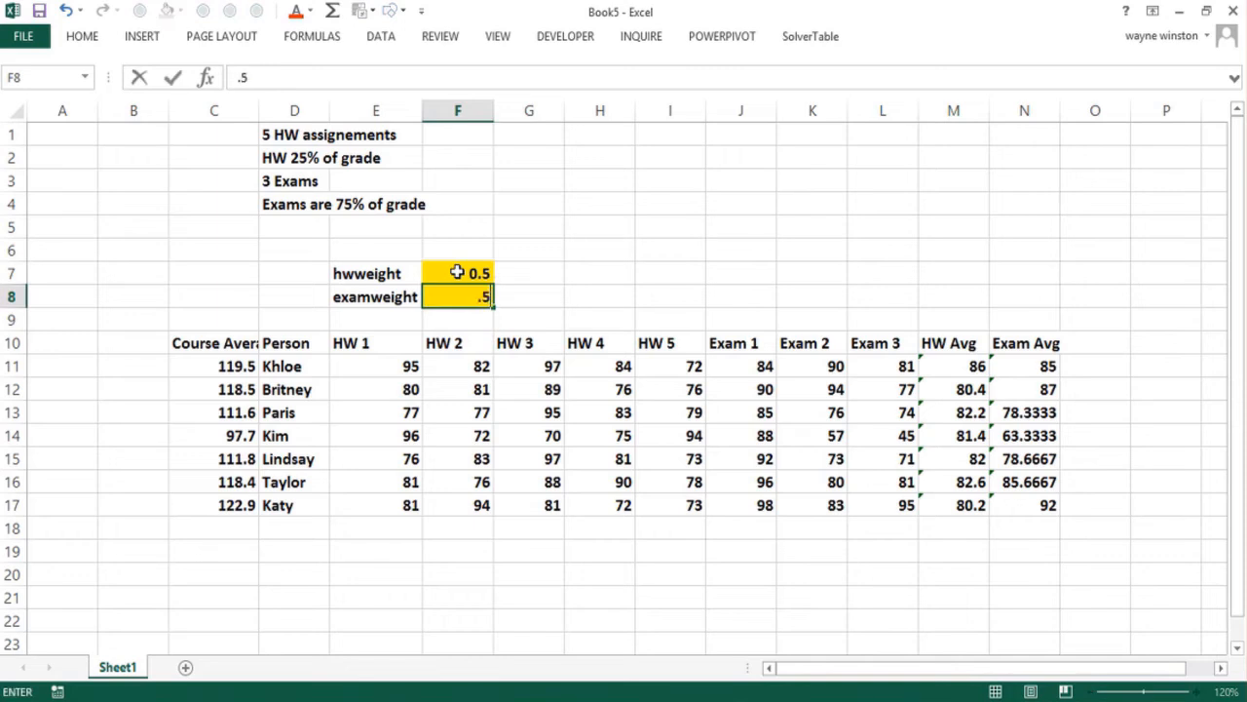
key("Return")
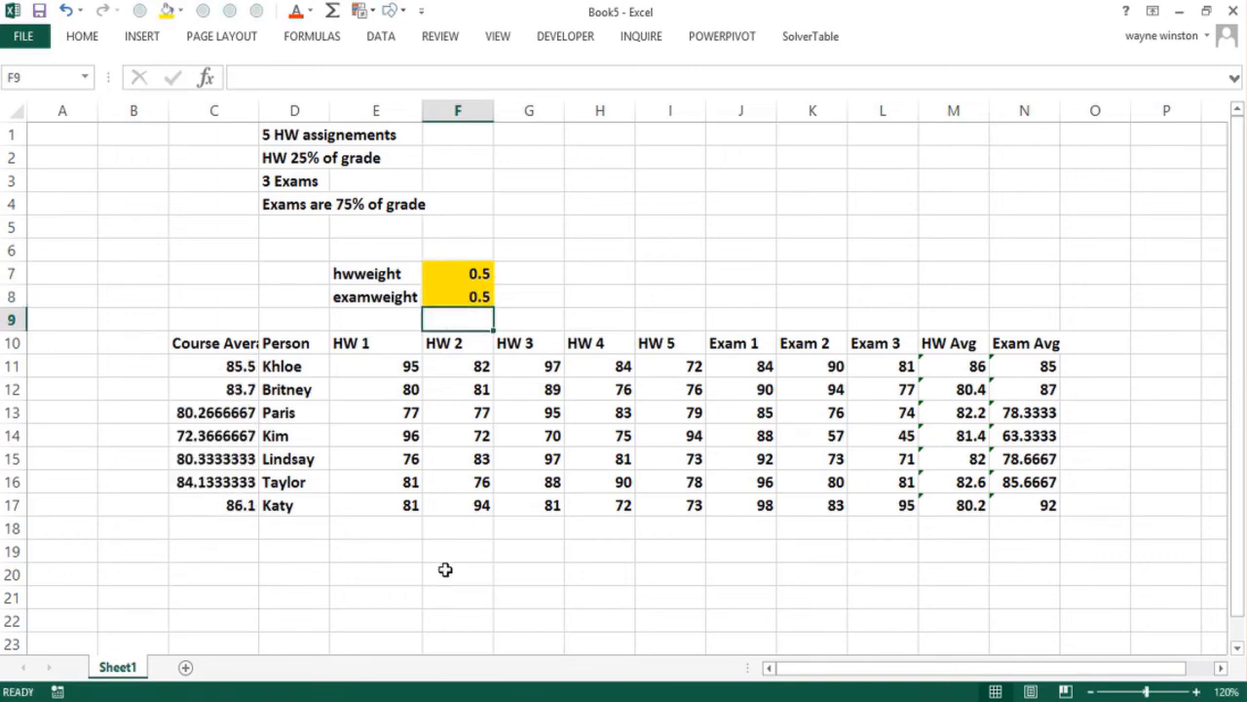
left_click_drag(444, 573, 443, 551)
left_click(469, 290)
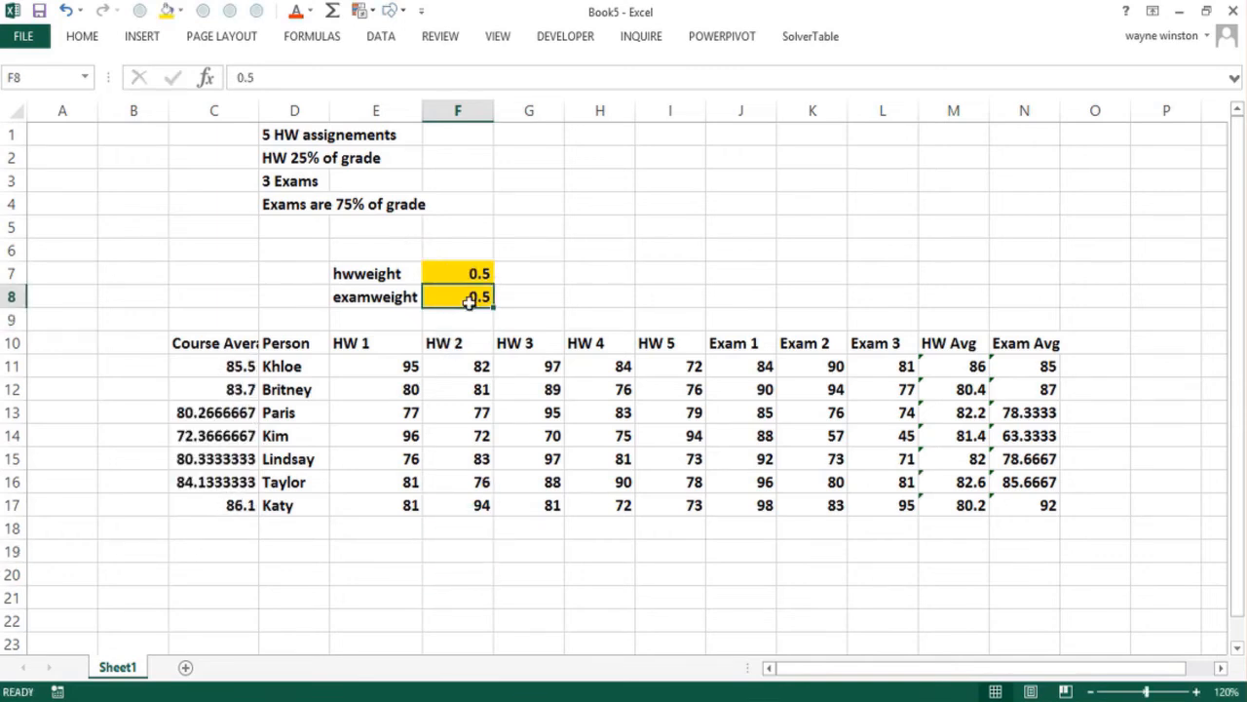
left_click(412, 529)
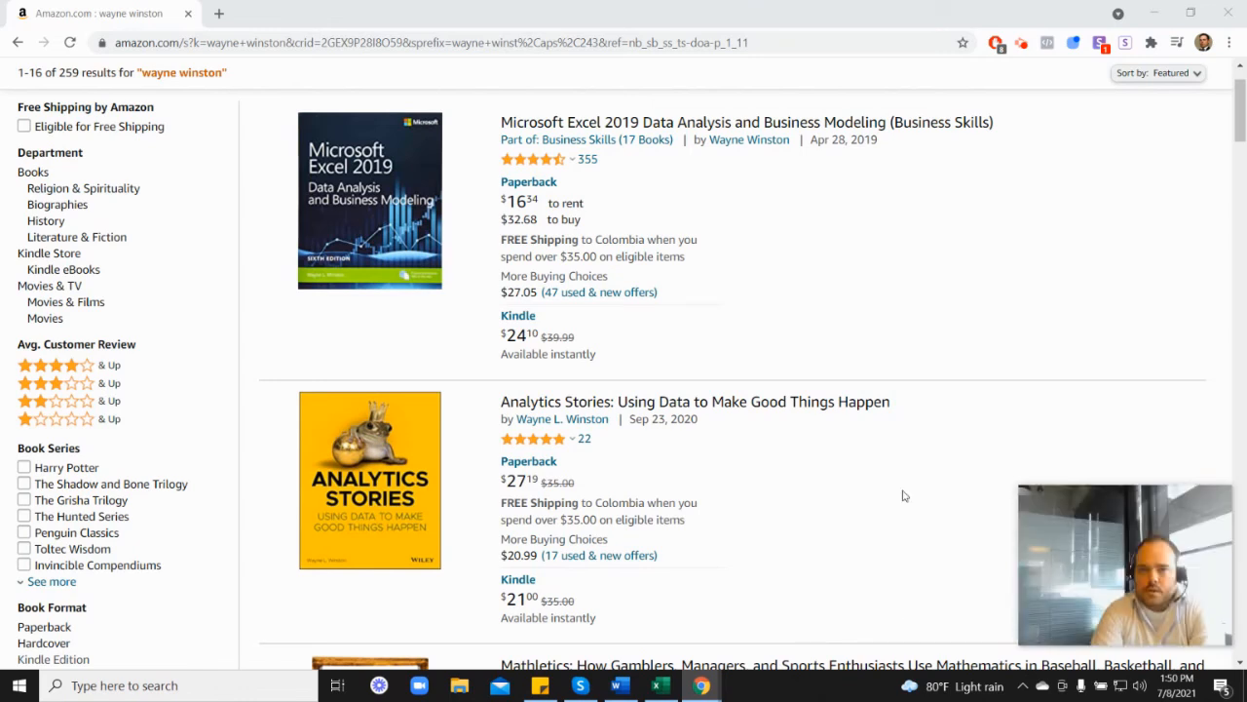
Look through the Wayne Winston book results on Amazon, including the customer rating breakdown for Marketing Analytics
mouse_move(535, 168)
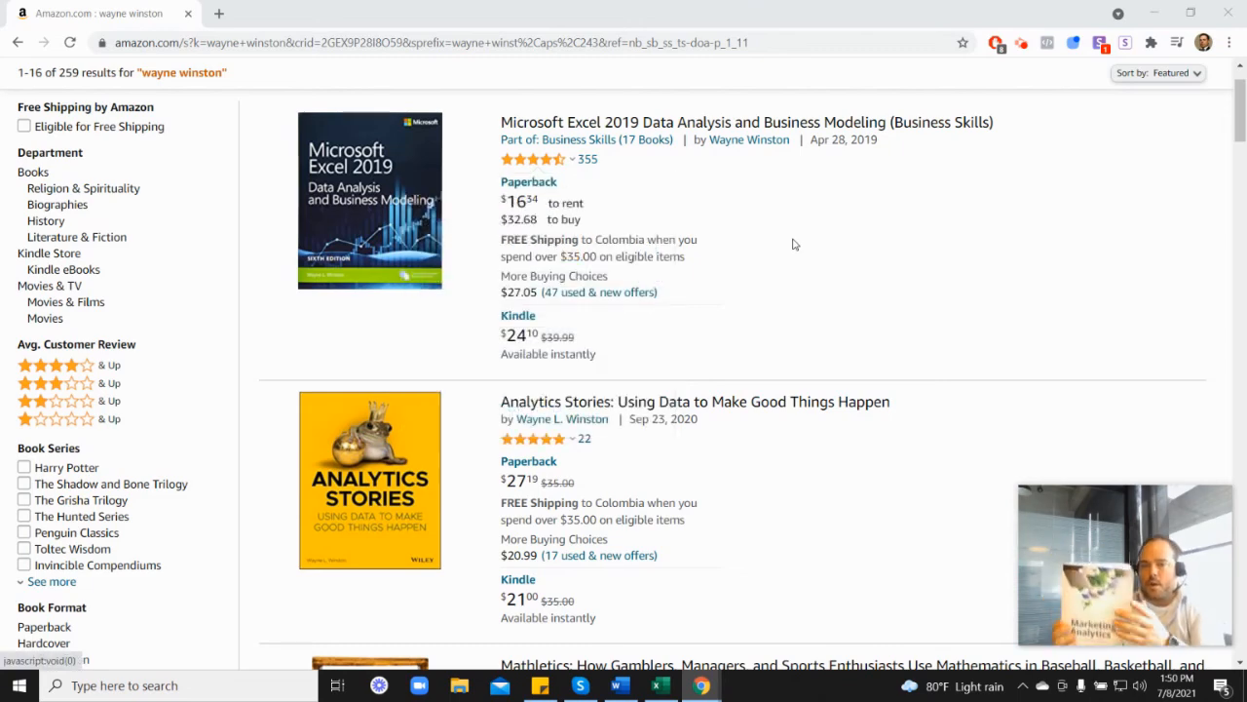
scroll(1150, 398, "down", 6)
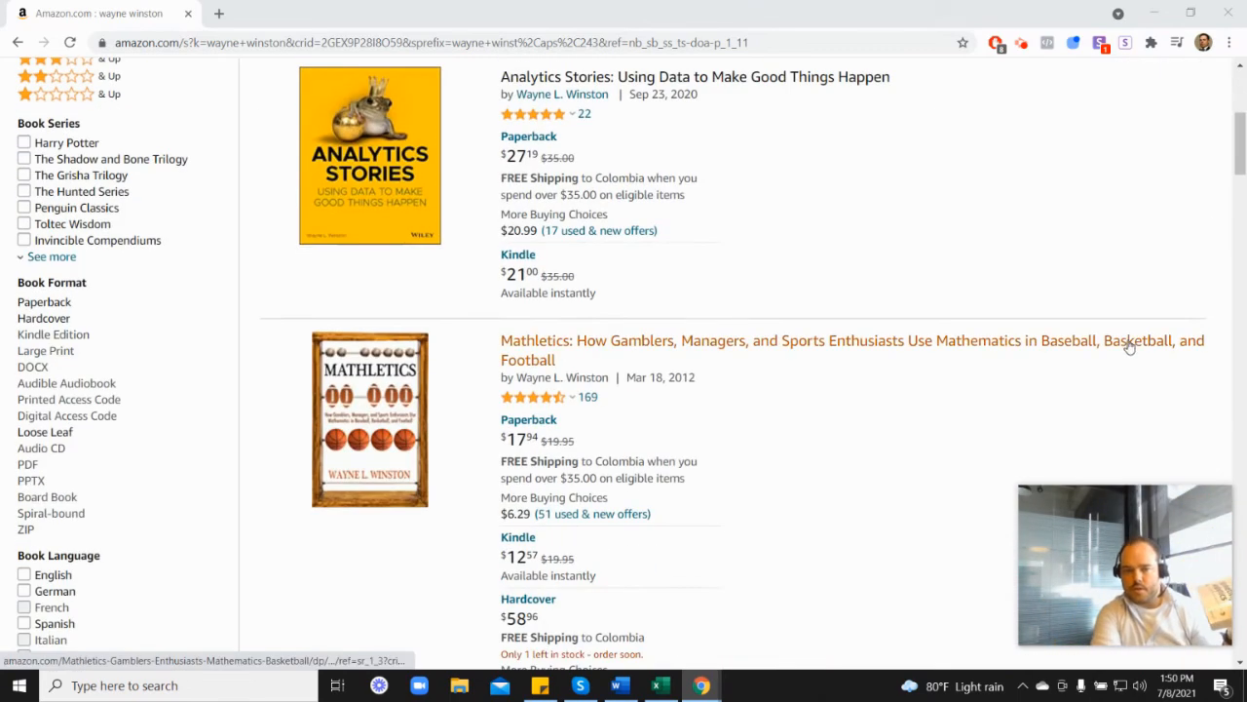
scroll(1019, 483, "down", 2)
mouse_move(548, 368)
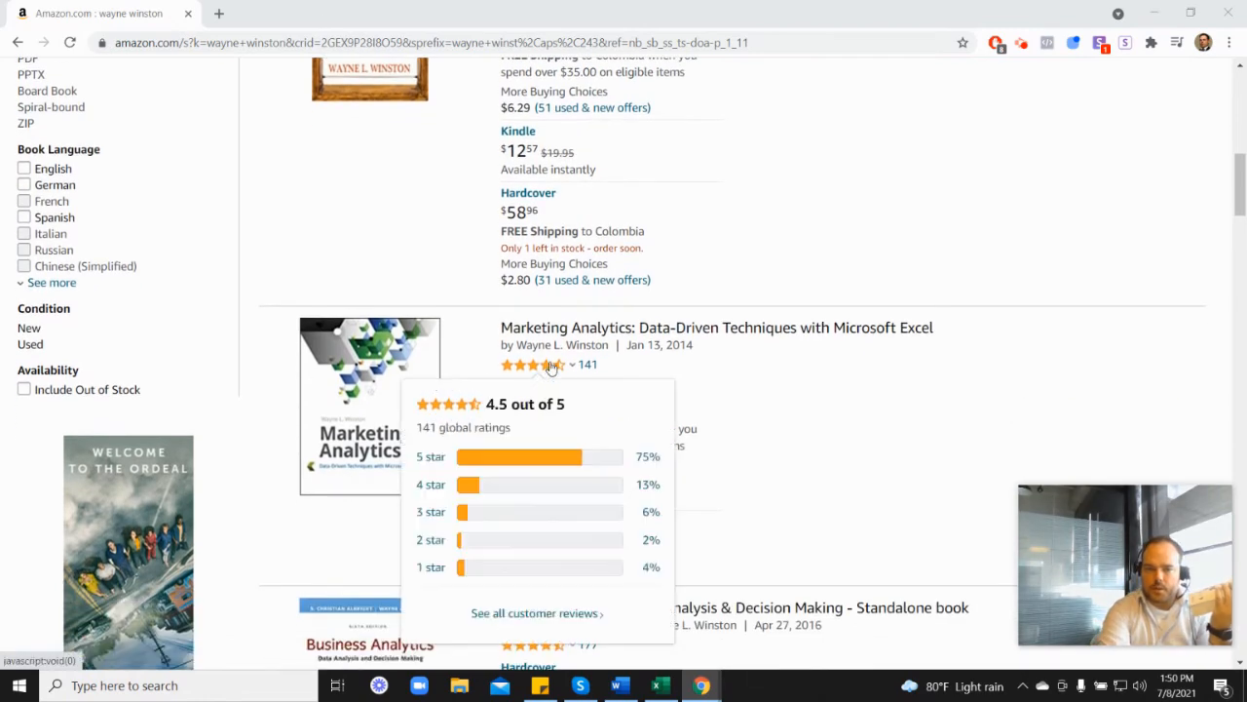
scroll(726, 370, "up", 6)
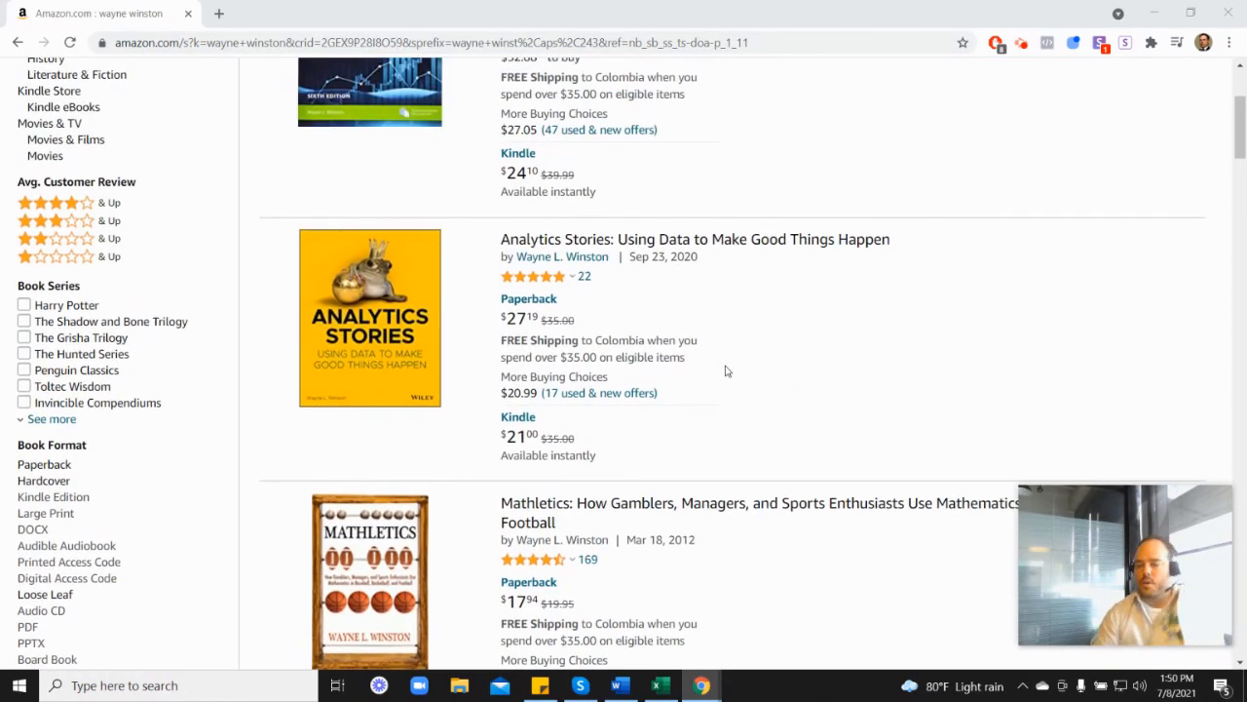